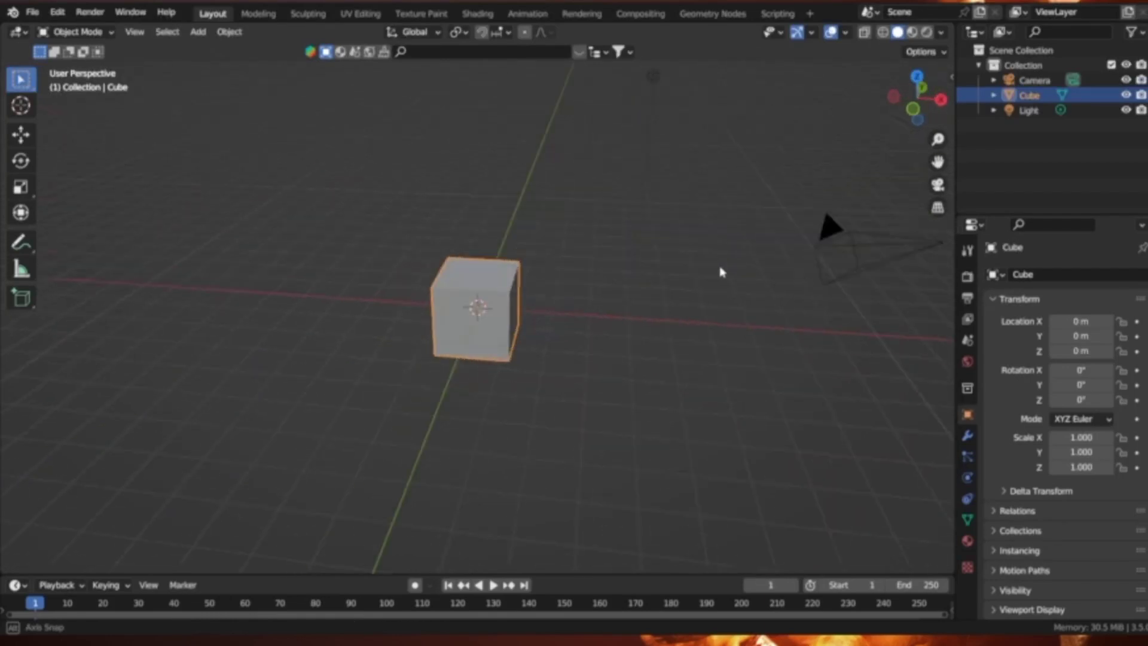
# In camera view, add a plane and scale it up to 14.466 as a floor
pyautogui.click(938, 186)
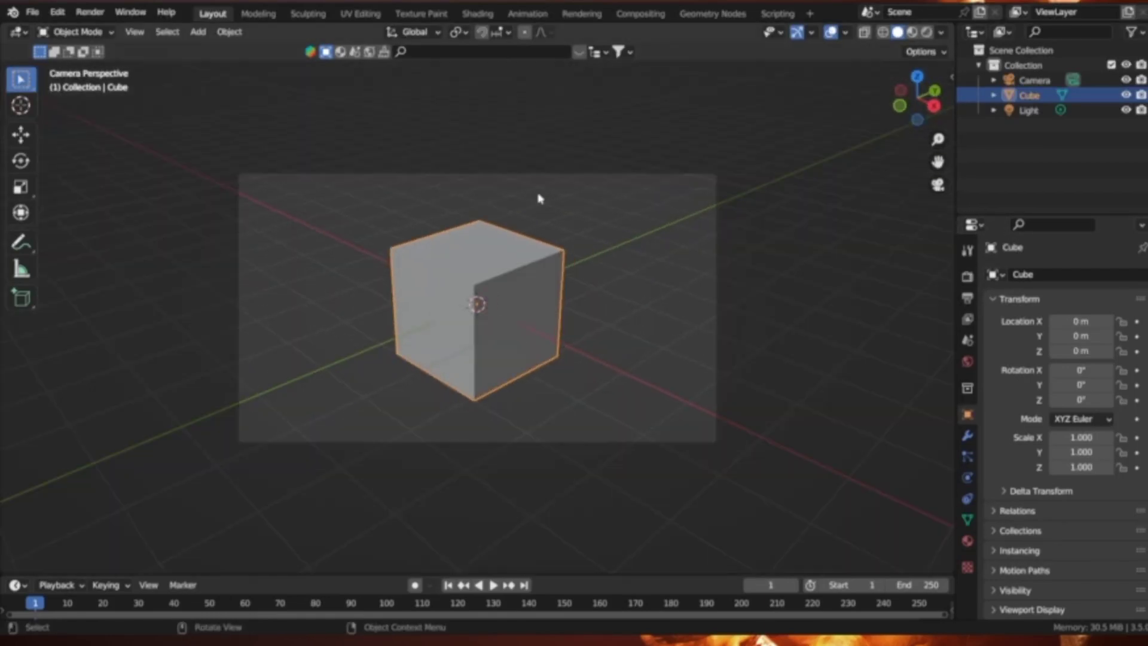
pyautogui.hotkey('shift', 'a')
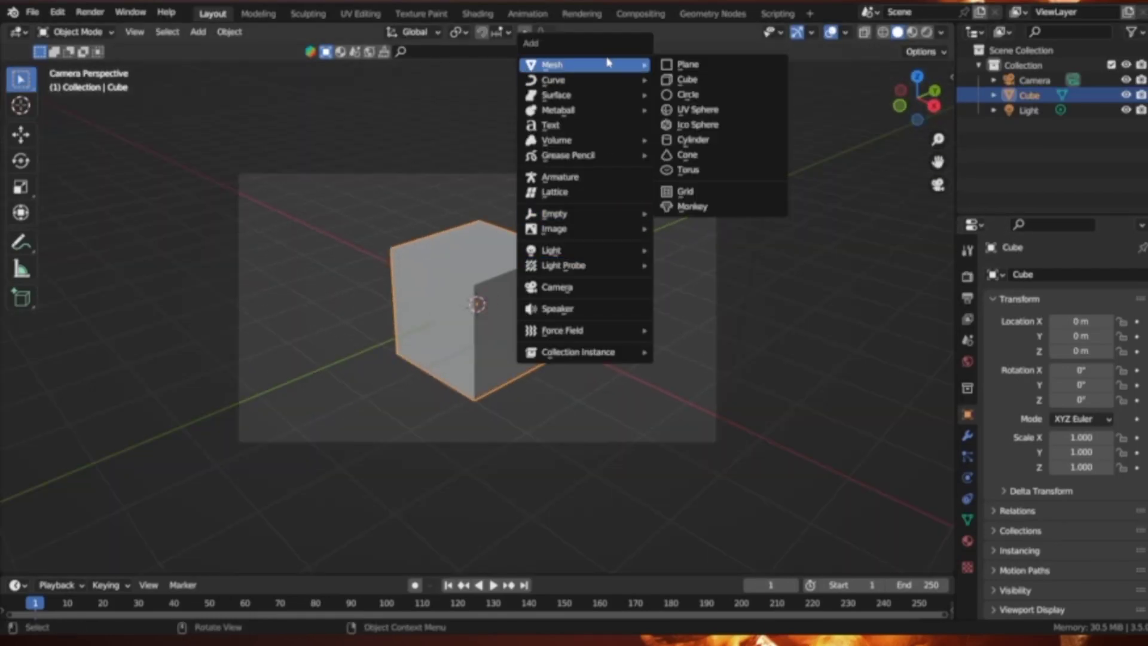
pyautogui.click(696, 73)
pyautogui.press('s')
pyautogui.click(839, 214)
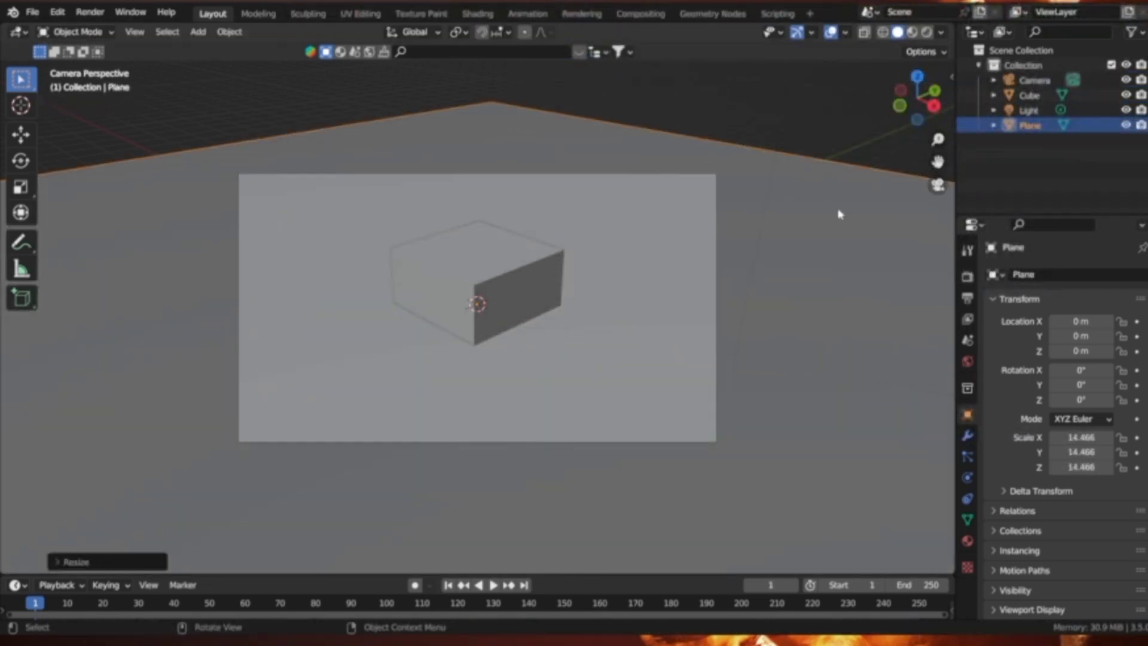
# Lower the floor to about Z −0.99 m under the cube and preview it in Rendered shading
pyautogui.click(20, 134)
pyautogui.moveTo(476, 249); pyautogui.dragTo(494, 307)
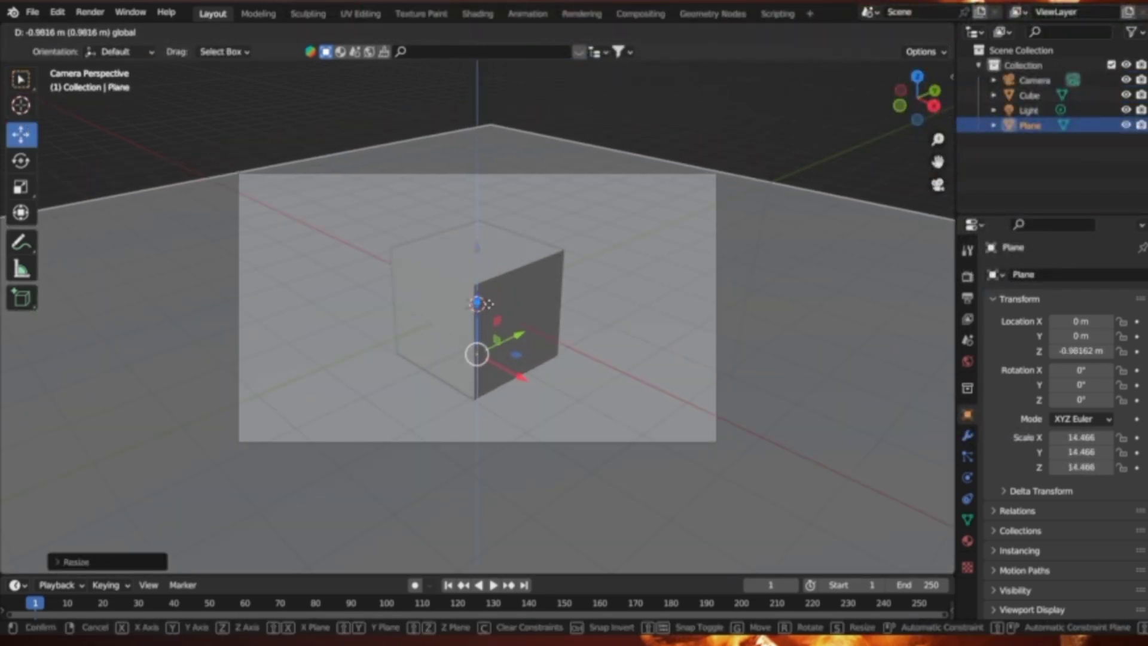
pyautogui.moveTo(494, 307); pyautogui.dragTo(493, 309)
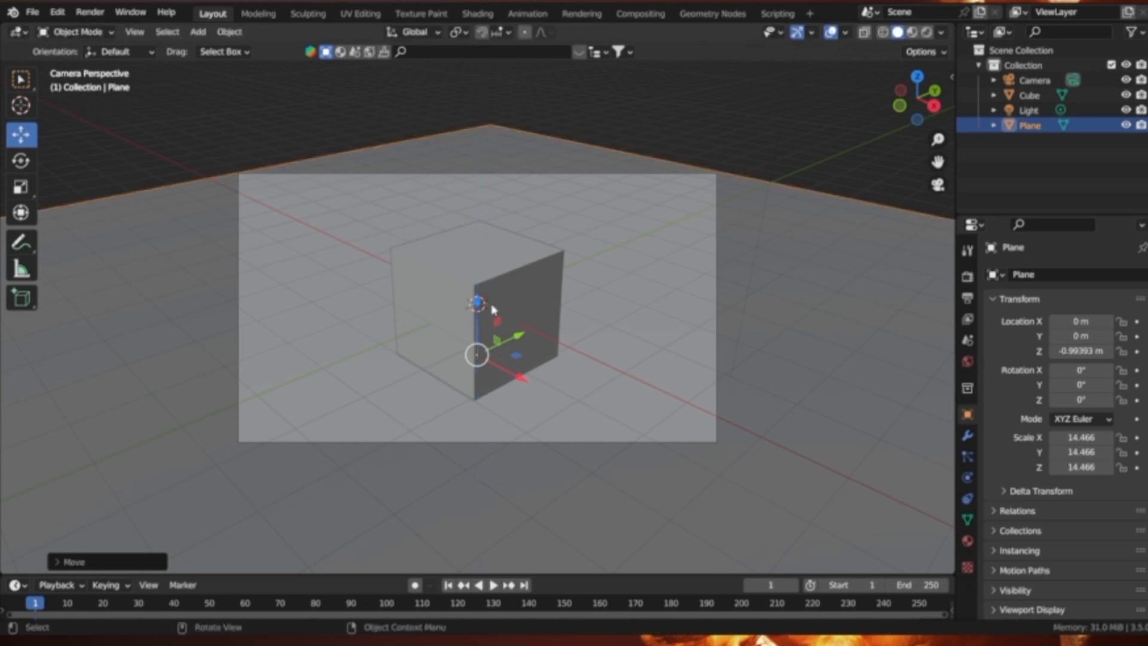
pyautogui.click(925, 34)
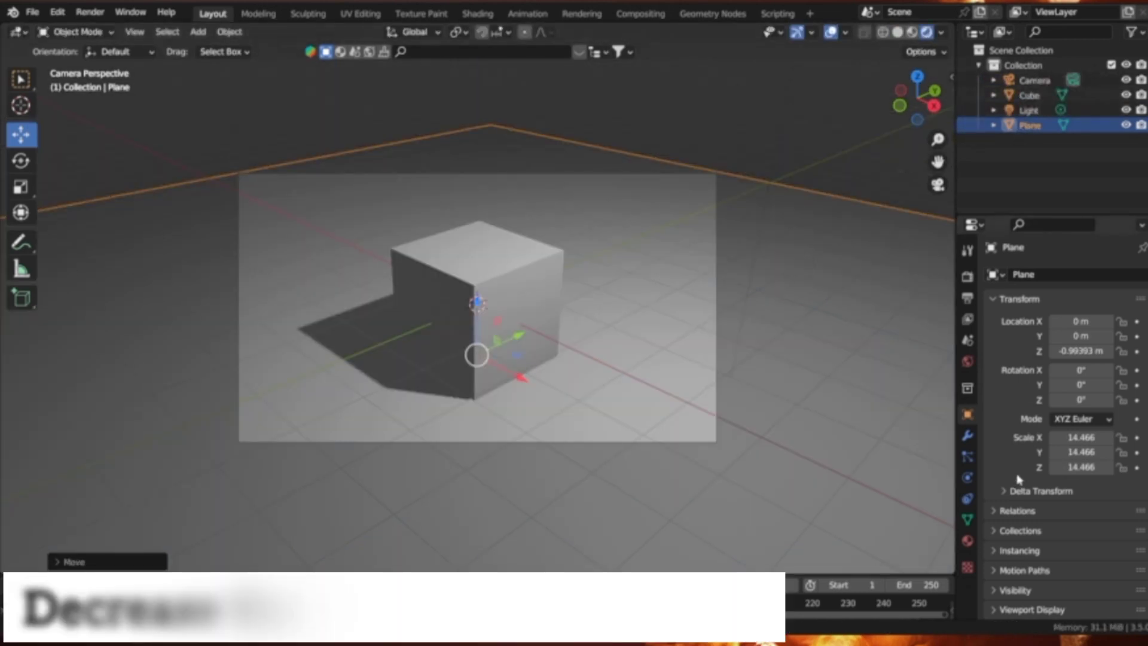
pyautogui.click(968, 361)
# Set world strength to 0 and enable Ambient Occlusion, Bloom, Screen Space Reflections and Motion Blur
pyautogui.moveTo(1091, 393); pyautogui.dragTo(1064, 393)
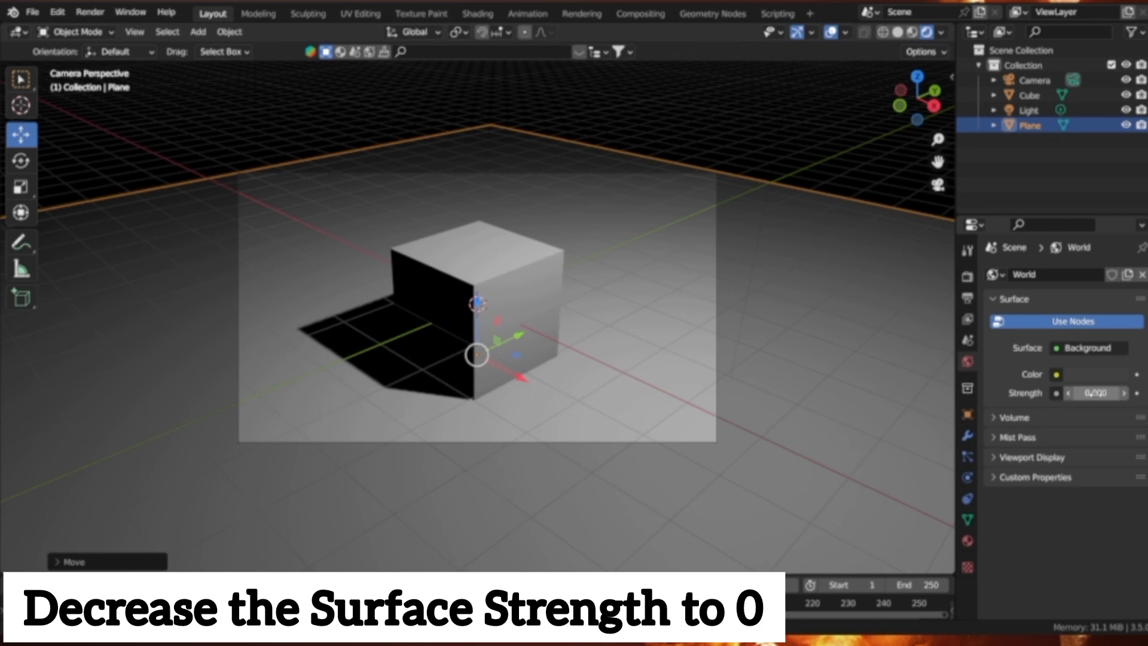
pyautogui.click(967, 276)
pyautogui.click(1004, 379)
pyautogui.click(1003, 399)
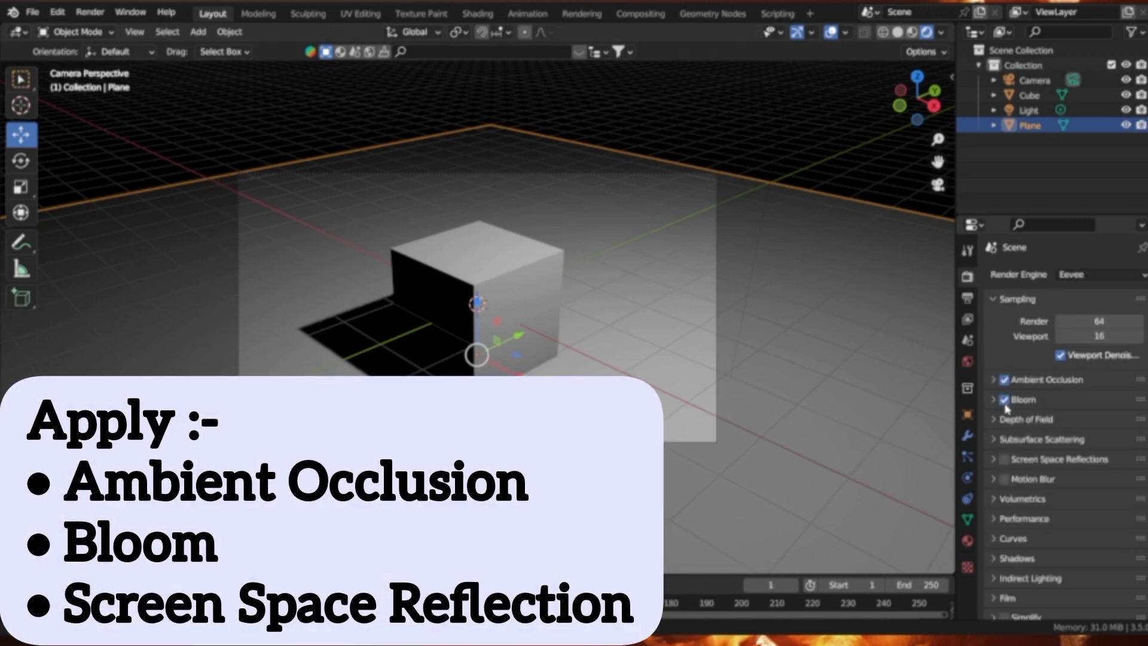
pyautogui.click(1004, 459)
pyautogui.scroll(-3, 1007, 452)
pyautogui.click(1004, 411)
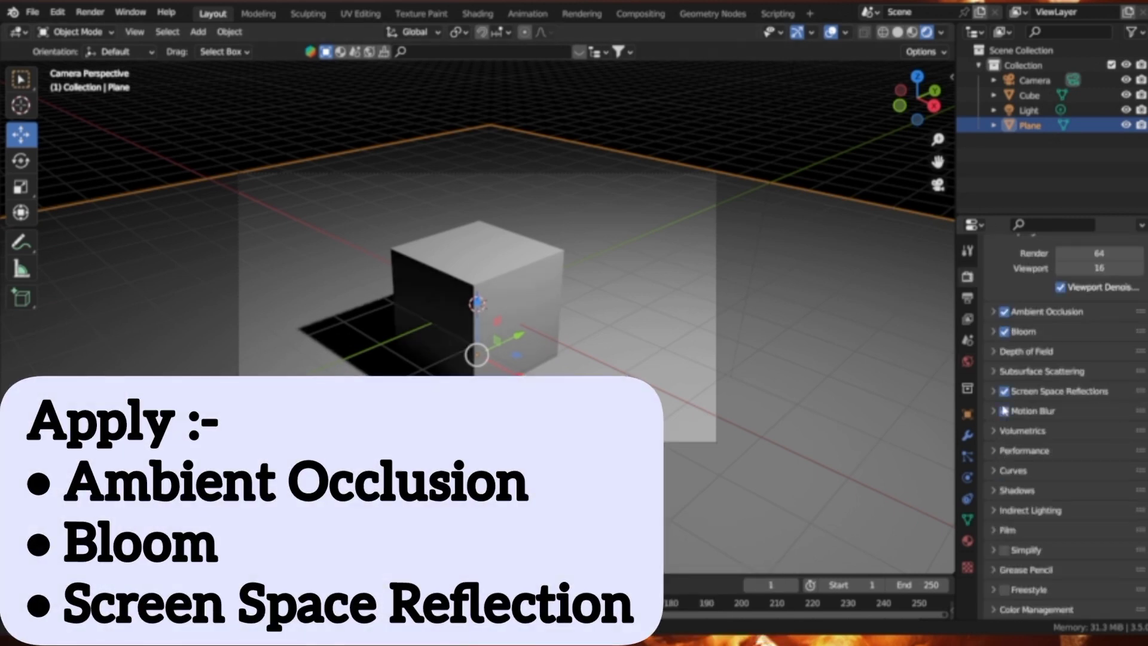
# Set colour management to the Filmic view transform with a Very High Contrast look
pyautogui.click(1036, 609)
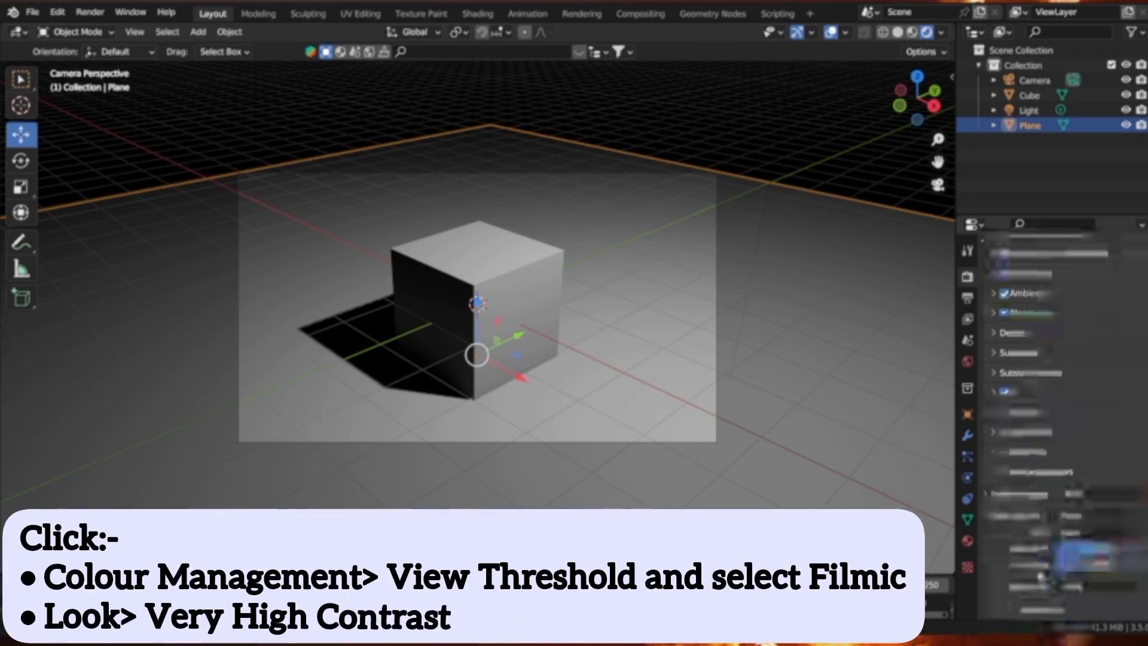
pyautogui.scroll(-5, 1052, 538)
pyautogui.click(1097, 531)
pyautogui.click(1040, 499)
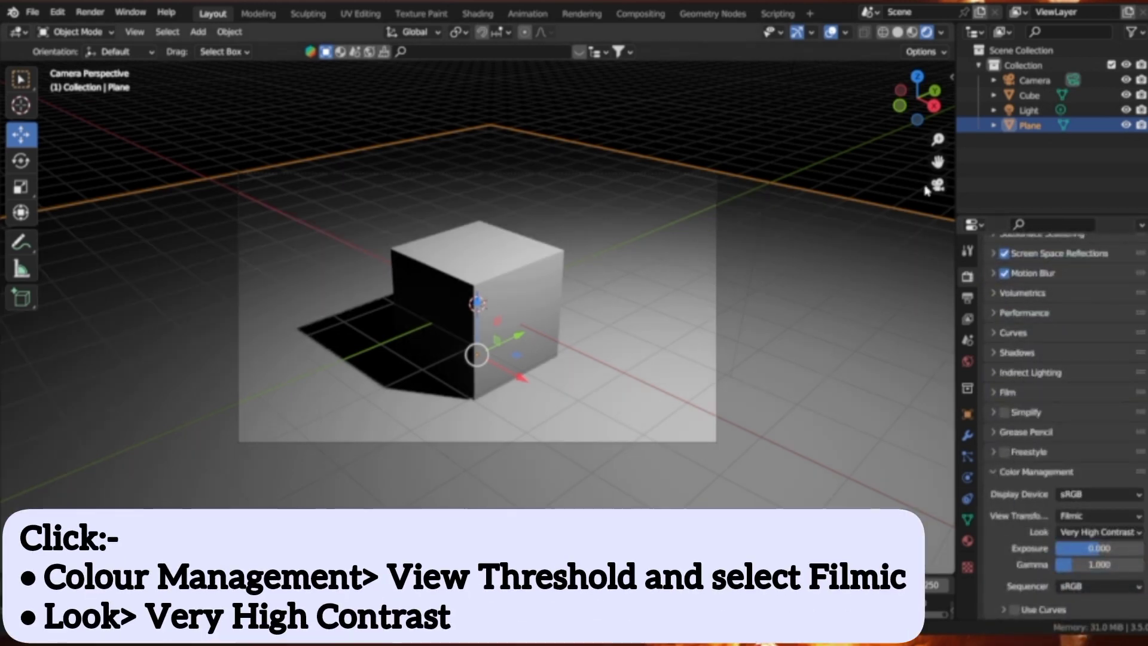
pyautogui.click(1026, 112)
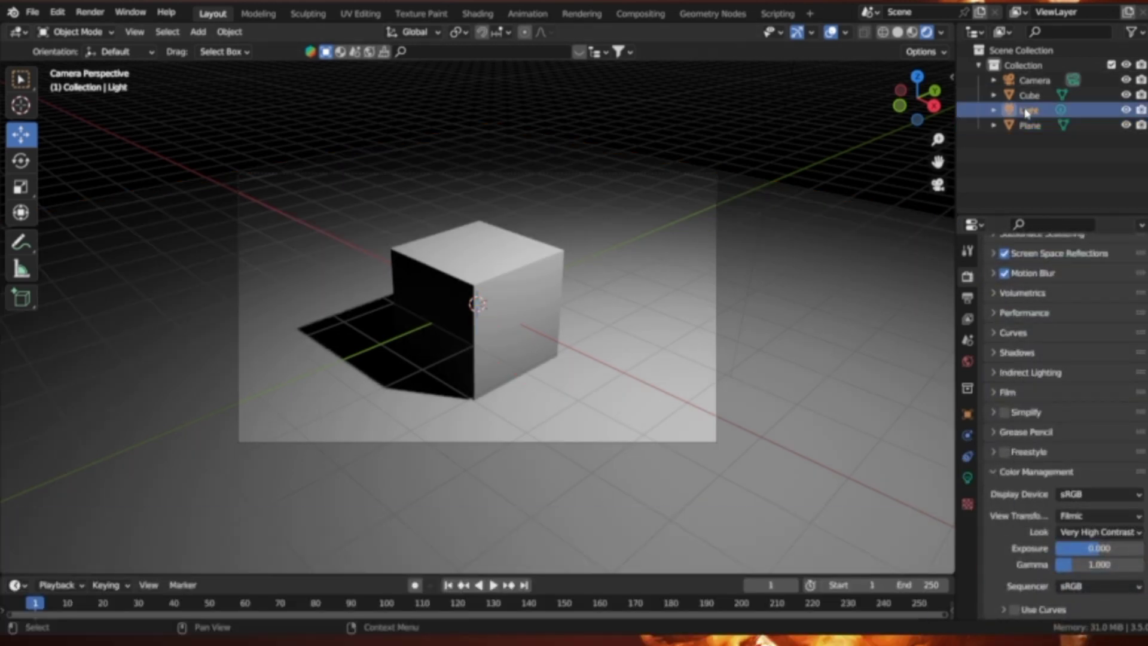
# Delete the light and the cube, with viewport overlays hidden
pyautogui.press('Delete')
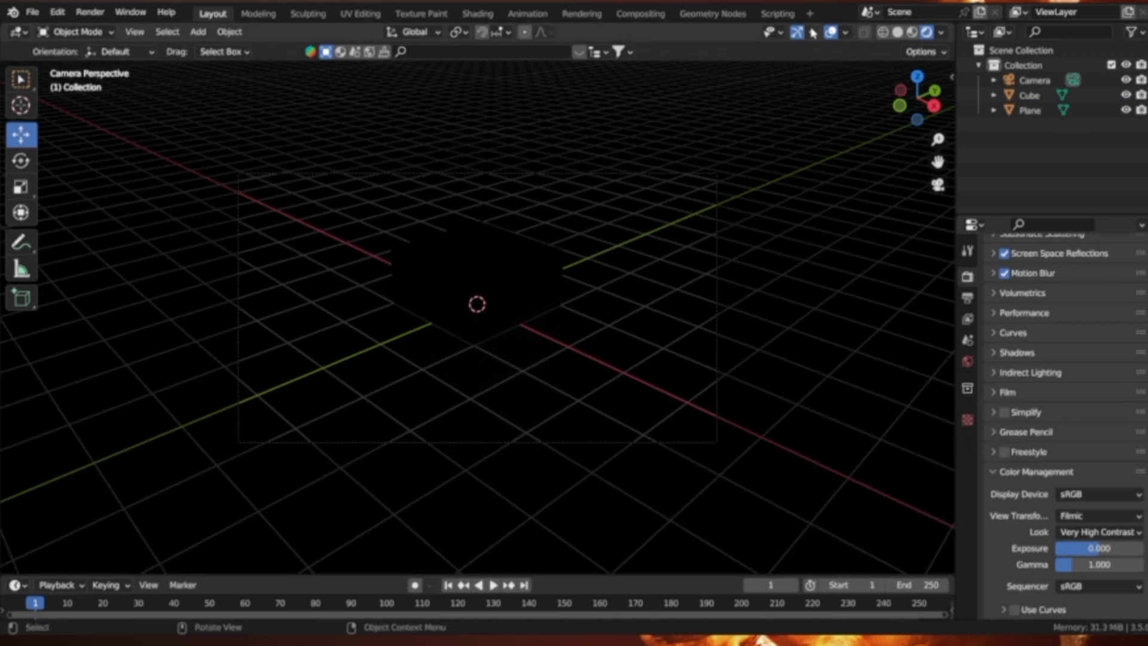
pyautogui.click(832, 33)
pyautogui.click(534, 297)
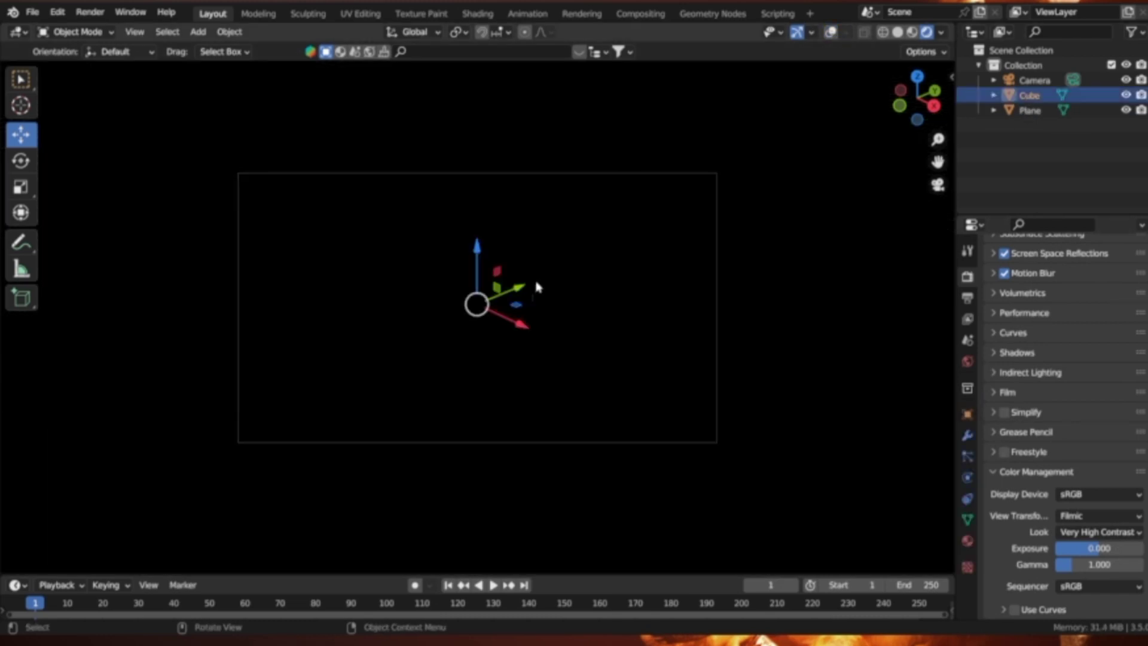
pyautogui.press('Delete')
# Add a Suzanne monkey head and return the viewport to Solid shading
pyautogui.hotkey('shift', 'a')
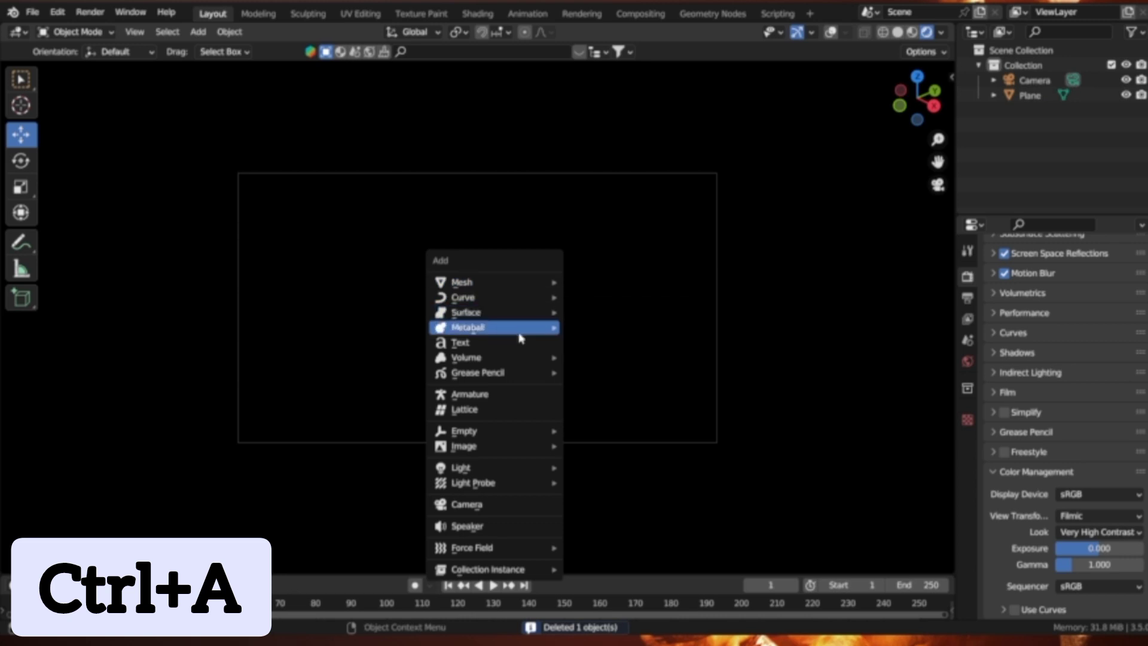
pyautogui.moveTo(495, 281)
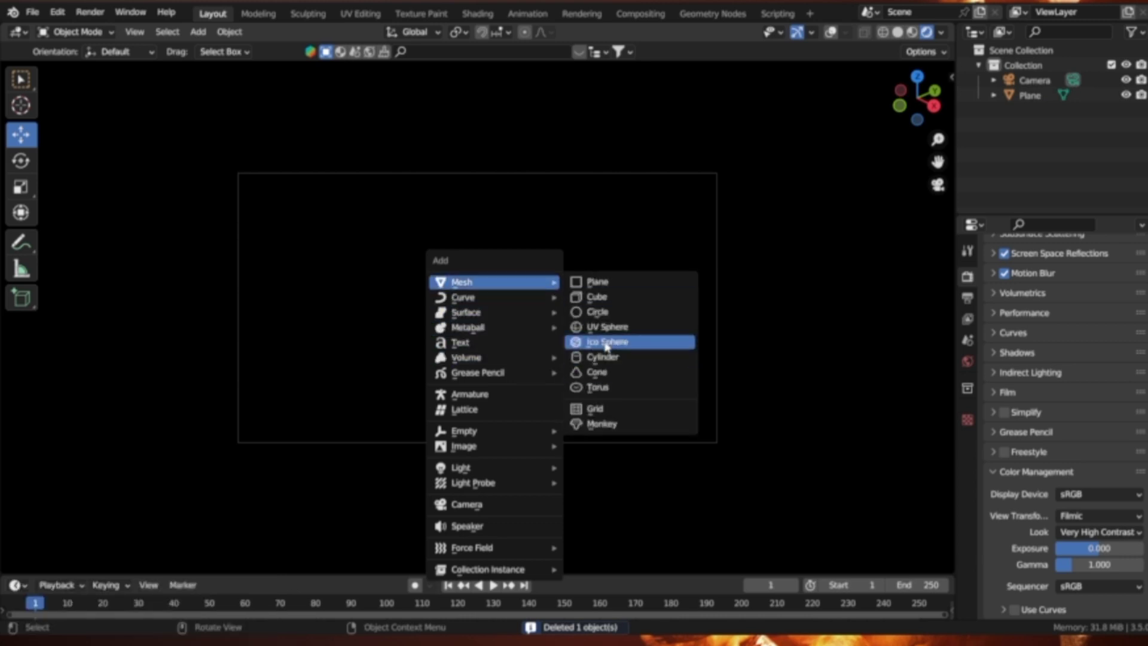
pyautogui.click(601, 423)
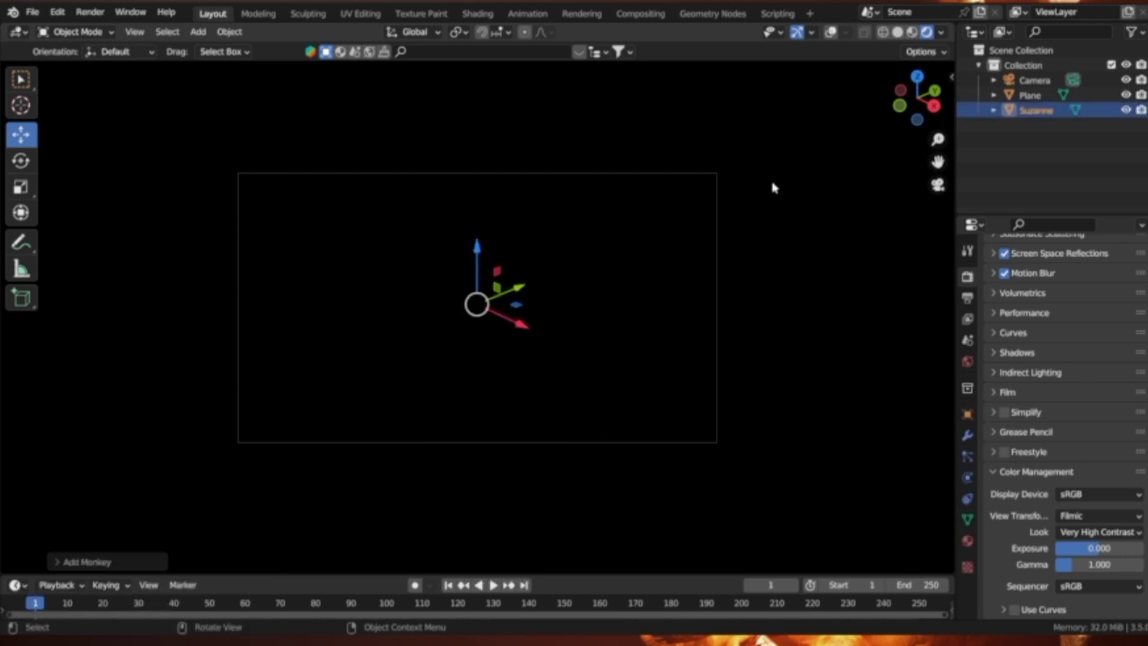
pyautogui.click(899, 33)
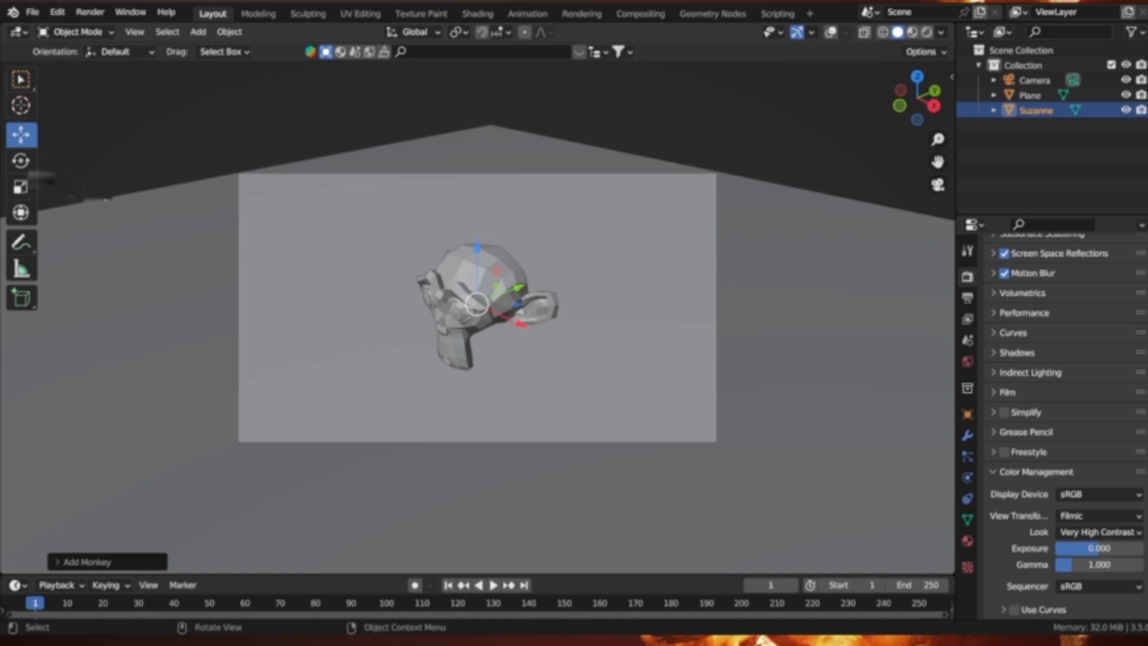
# Outside camera view, lower Suzanne along Z onto the floor
pyautogui.hotkey('alt', 'a')
pyautogui.click(947, 184)
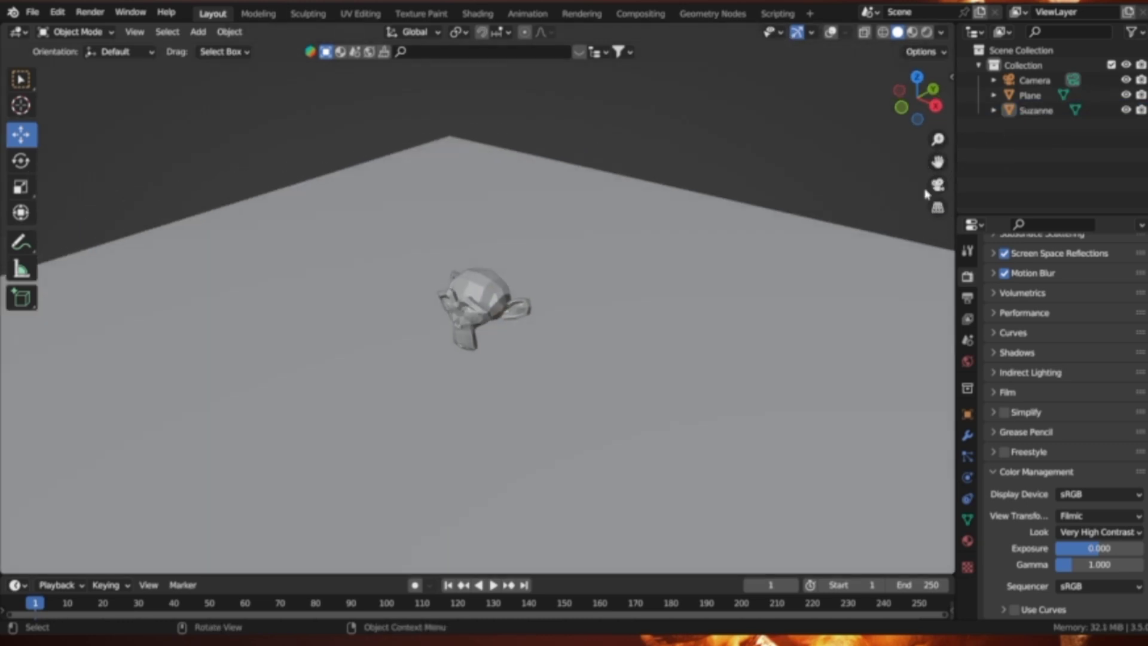
pyautogui.click(476, 299)
pyautogui.moveTo(477, 299); pyautogui.dragTo(393, 263, button='middle')
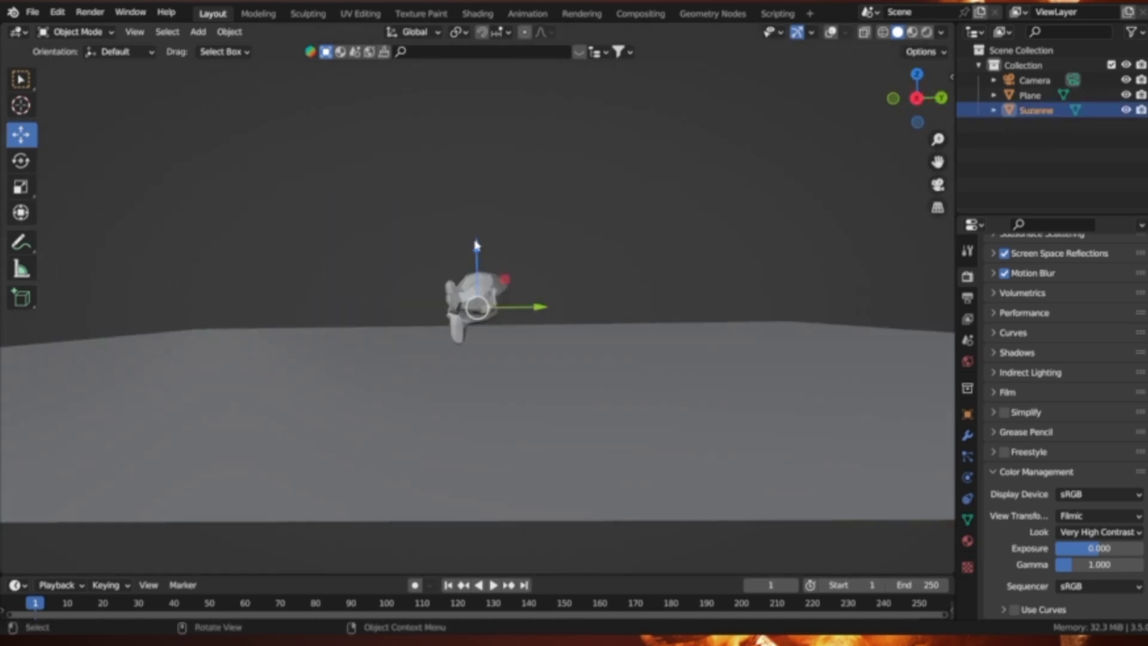
pyautogui.moveTo(477, 246); pyautogui.dragTo(510, 289)
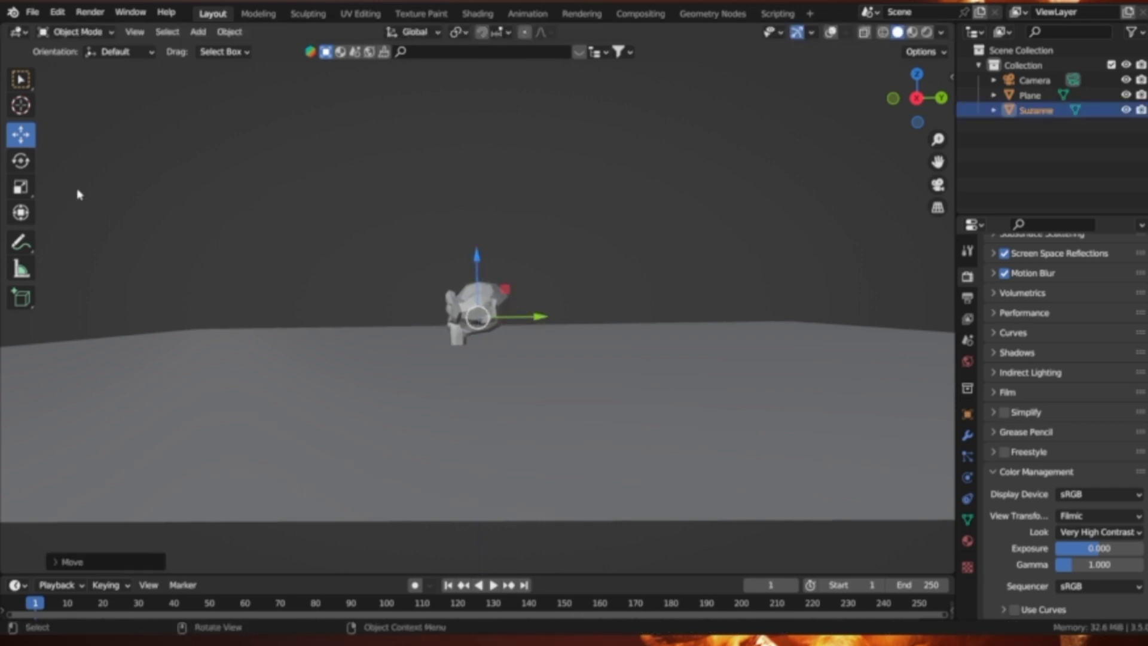
# Rotate Suzanne about −26 degrees and nudge her down onto the floor
pyautogui.click(21, 160)
pyautogui.moveTo(531, 272)
pyautogui.mouseDown()
pyautogui.moveTo(534, 306)
pyautogui.moveTo(553, 302)
pyautogui.mouseUp()
pyautogui.moveTo(553, 303); pyautogui.dragTo(690, 302, button='middle')
pyautogui.click(18, 137)
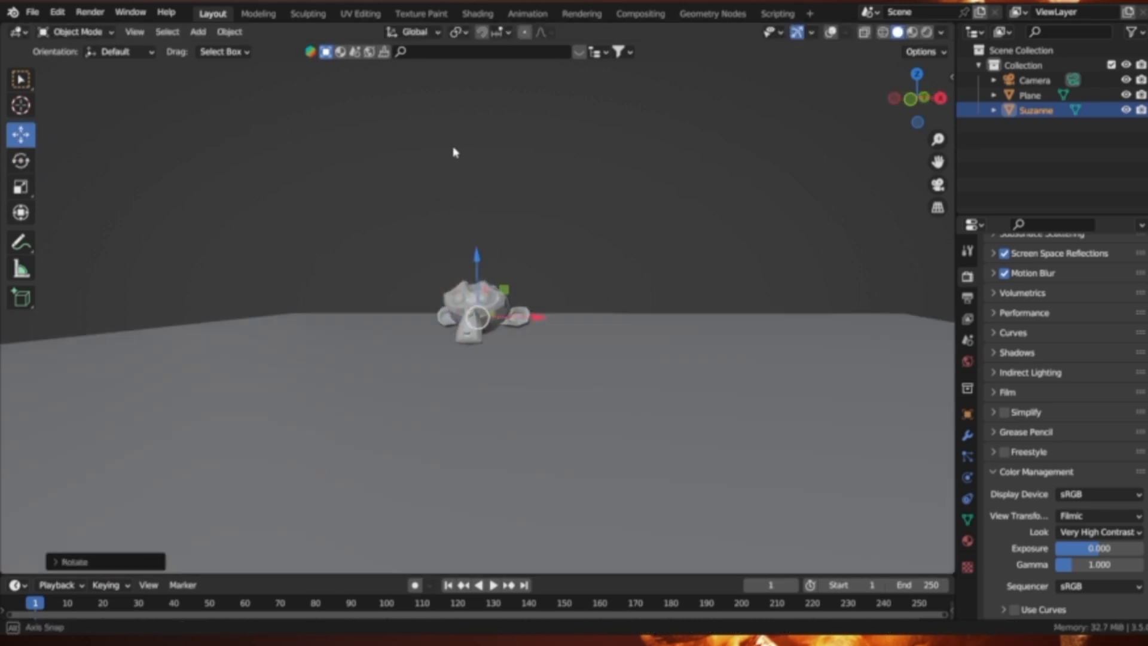
pyautogui.moveTo(456, 149); pyautogui.dragTo(639, 158, button='middle')
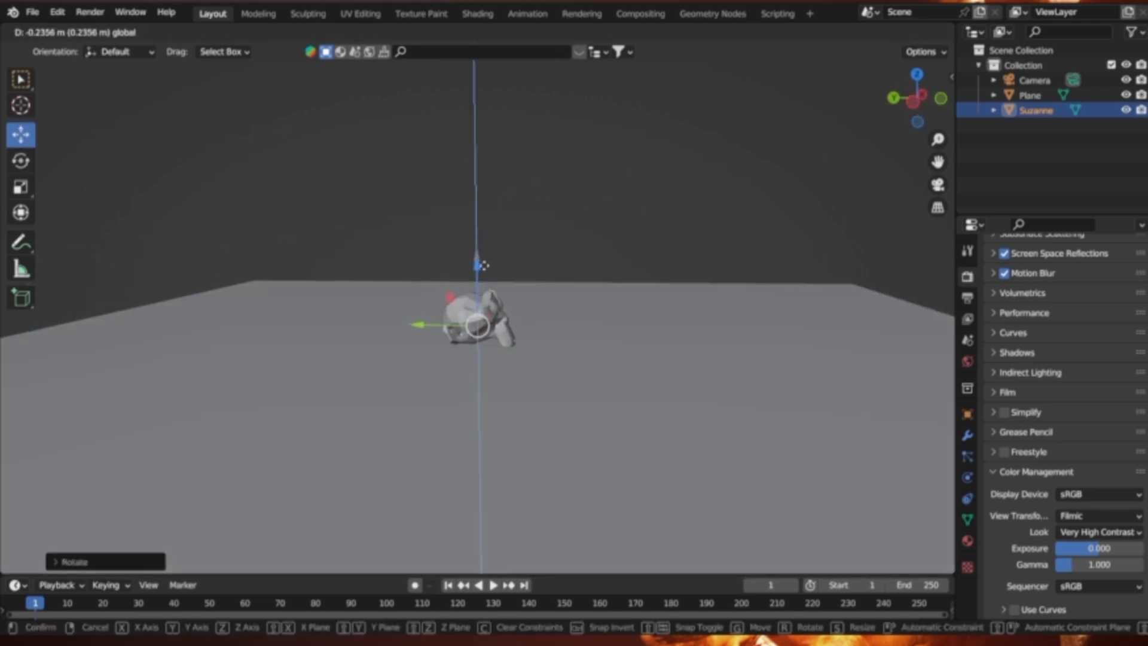
pyautogui.moveTo(482, 251); pyautogui.dragTo(478, 258)
pyautogui.moveTo(478, 258)
pyautogui.mouseDown(button='middle')
pyautogui.moveTo(396, 258)
pyautogui.moveTo(369, 240)
pyautogui.mouseUp(button='middle')
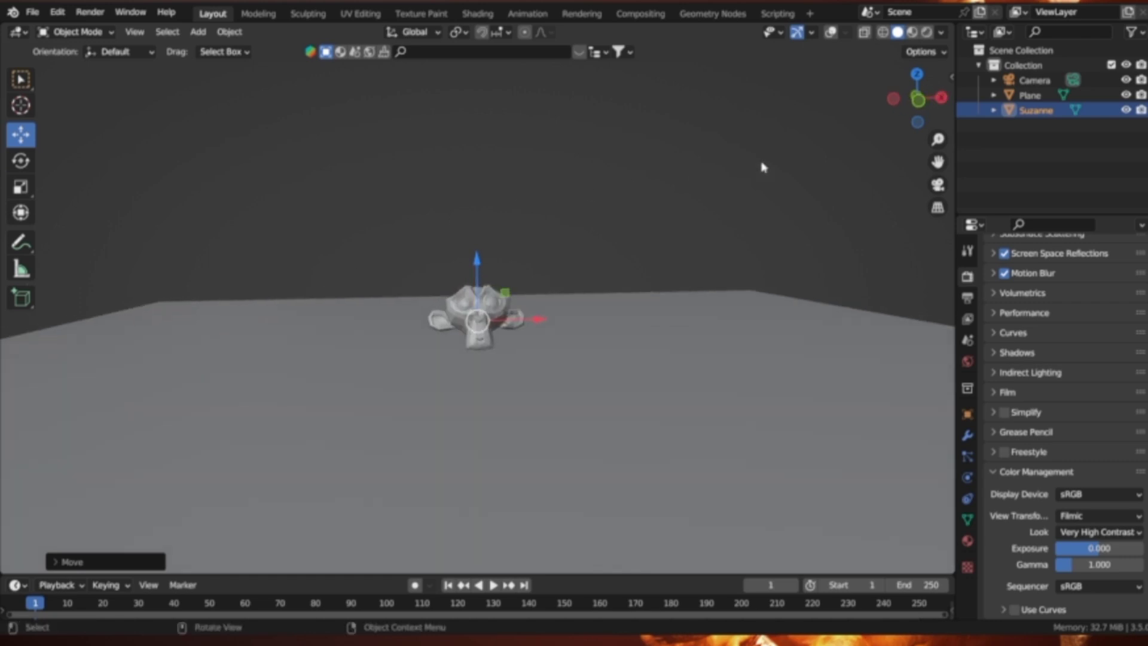
# Back in camera view, turn Suzanne to face the camera and preview rendered
pyautogui.click(938, 187)
pyautogui.click(30, 154)
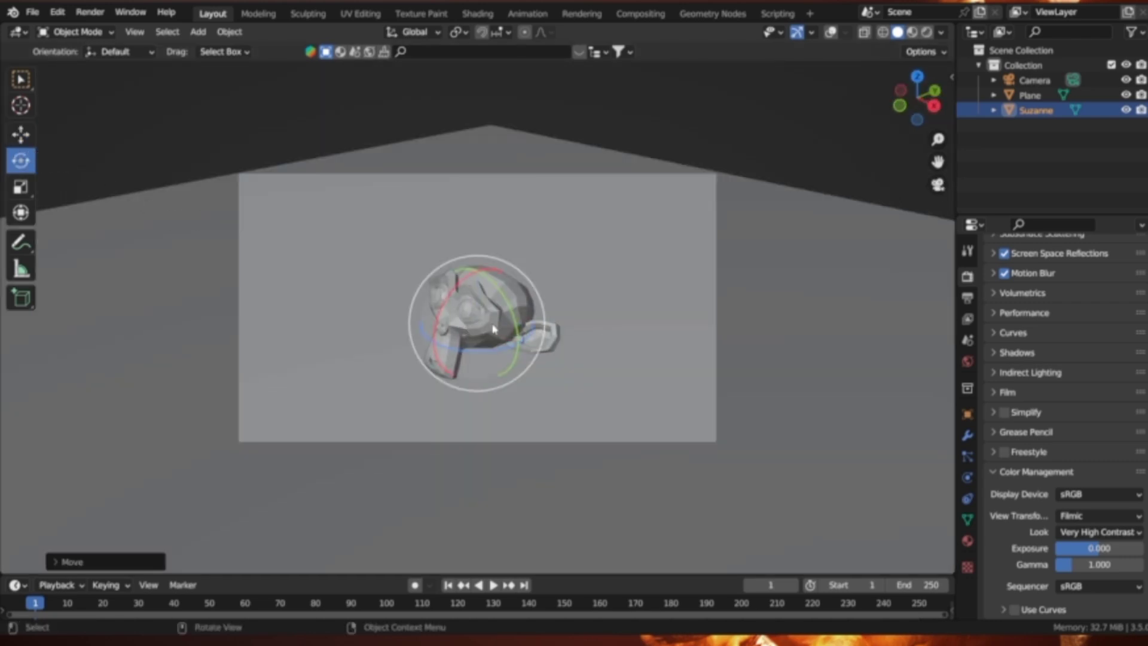
pyautogui.moveTo(486, 356); pyautogui.dragTo(523, 356)
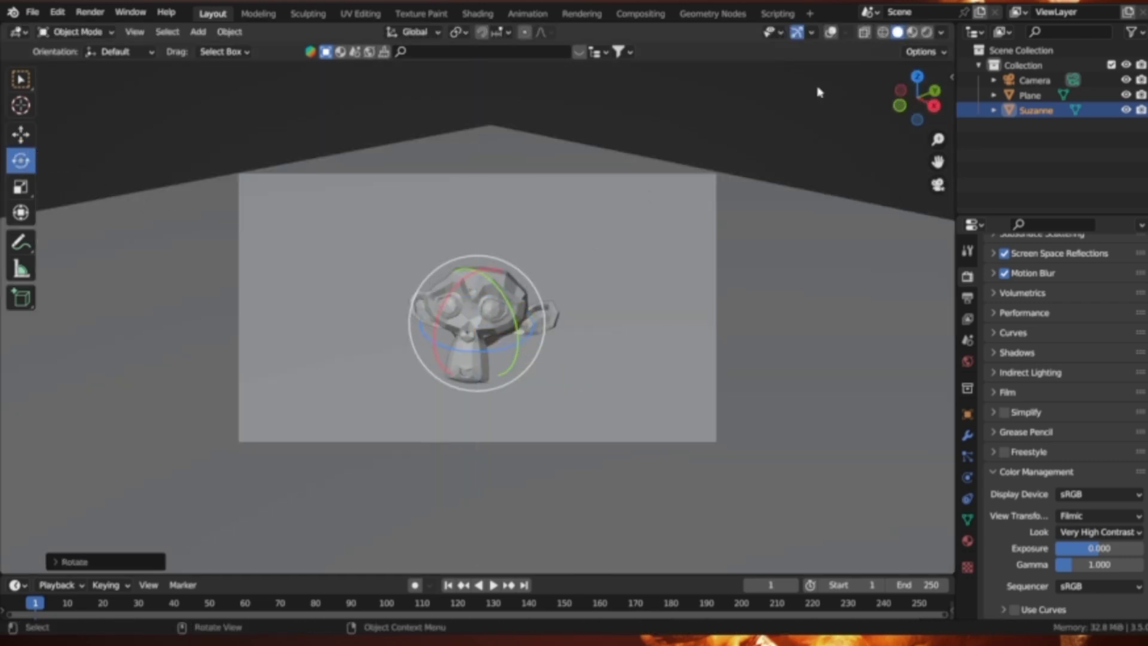
pyautogui.click(961, 306)
# Switch between the output and render settings and cycle the viewport shading modes
pyautogui.click(961, 286)
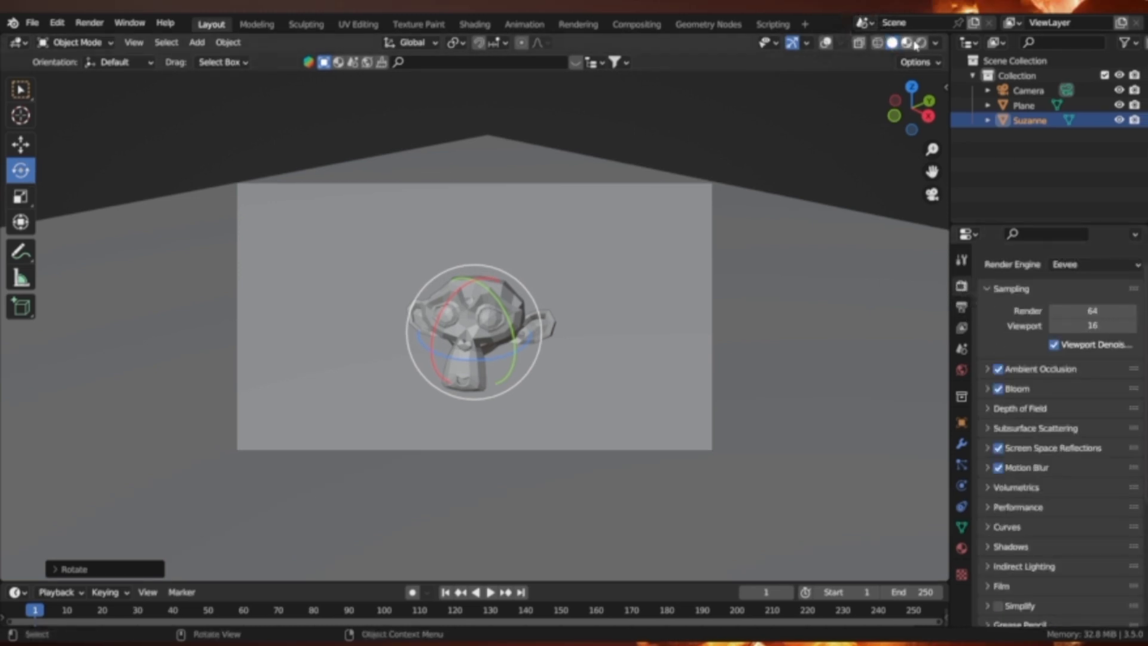
pyautogui.click(921, 42)
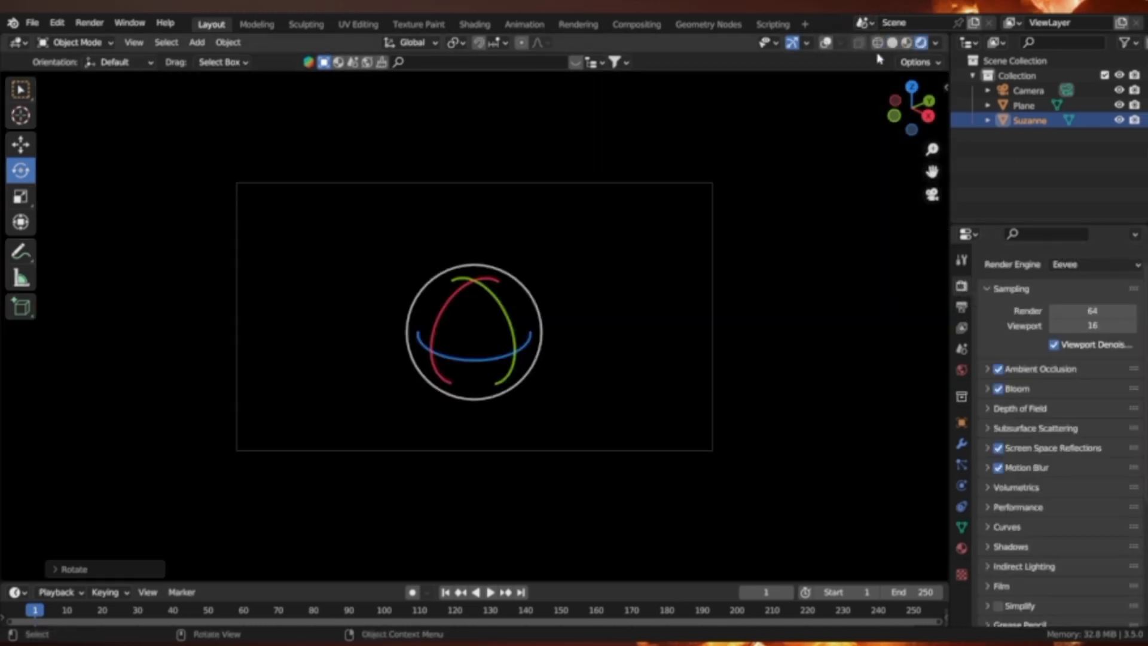
pyautogui.click(892, 42)
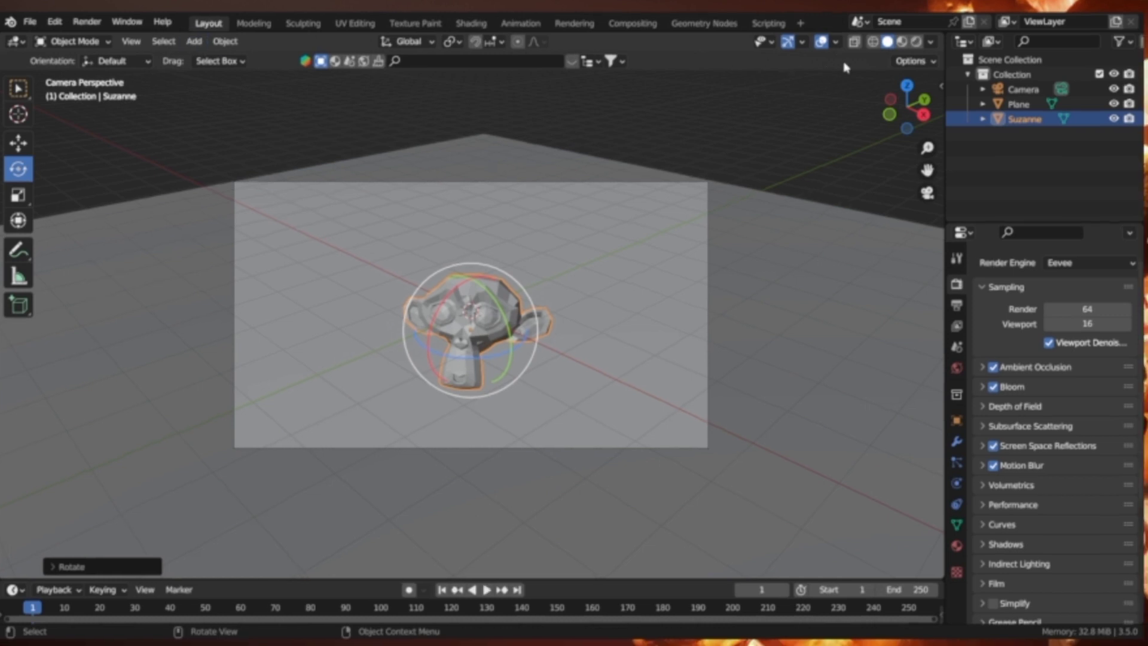
pyautogui.click(877, 43)
# Give the world a grey Volume Scatter fog at density 0.100 and hide overlays
pyautogui.click(957, 367)
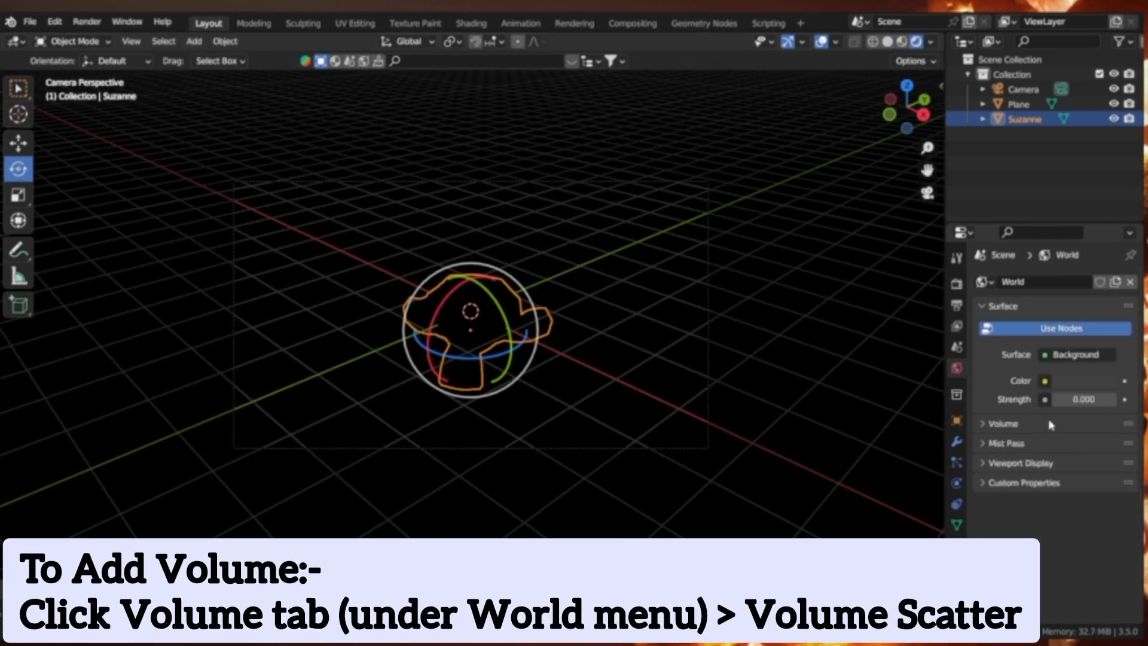
pyautogui.click(1016, 422)
pyautogui.click(1063, 446)
pyautogui.click(1026, 428)
pyautogui.click(1079, 491)
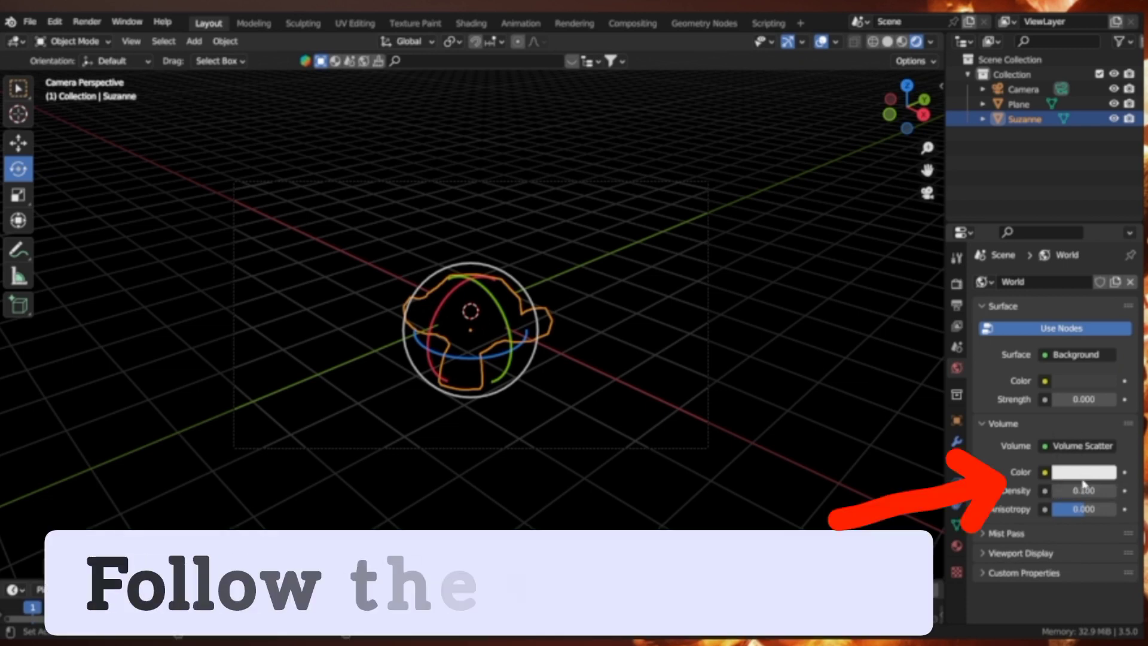
pyautogui.click(1110, 472)
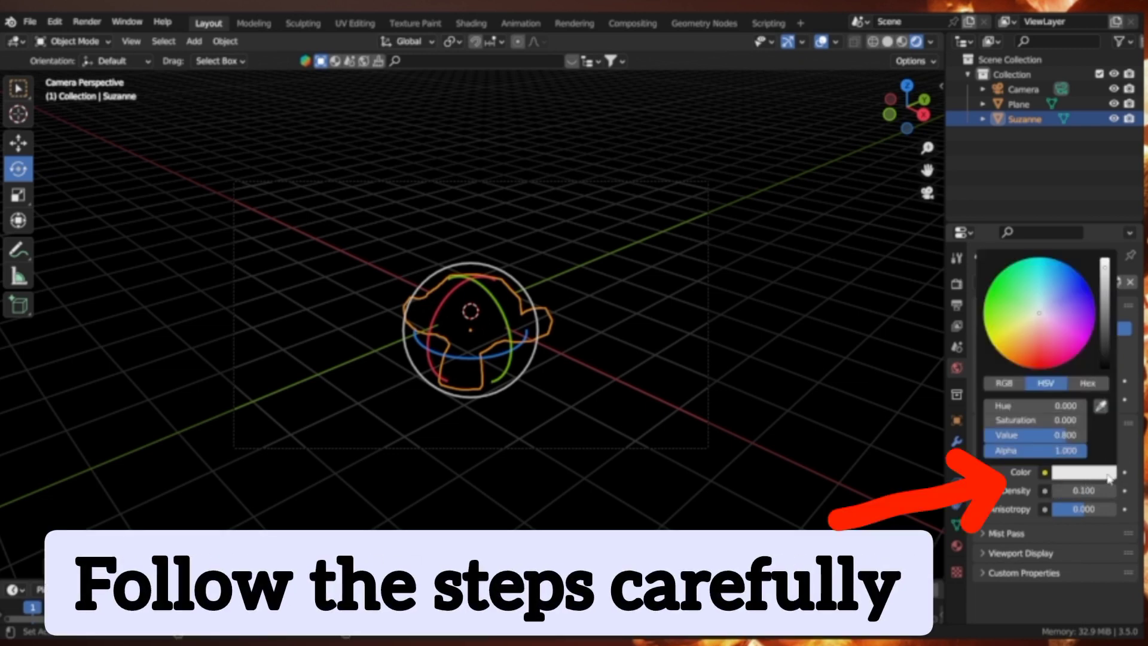
pyautogui.click(1105, 332)
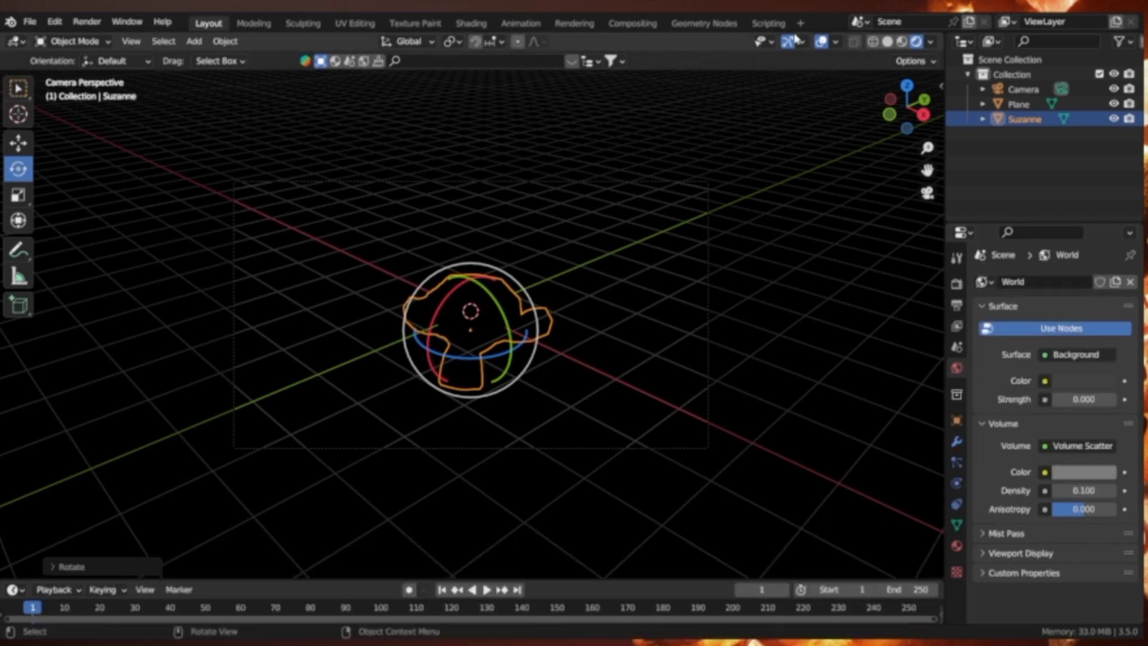
pyautogui.click(821, 42)
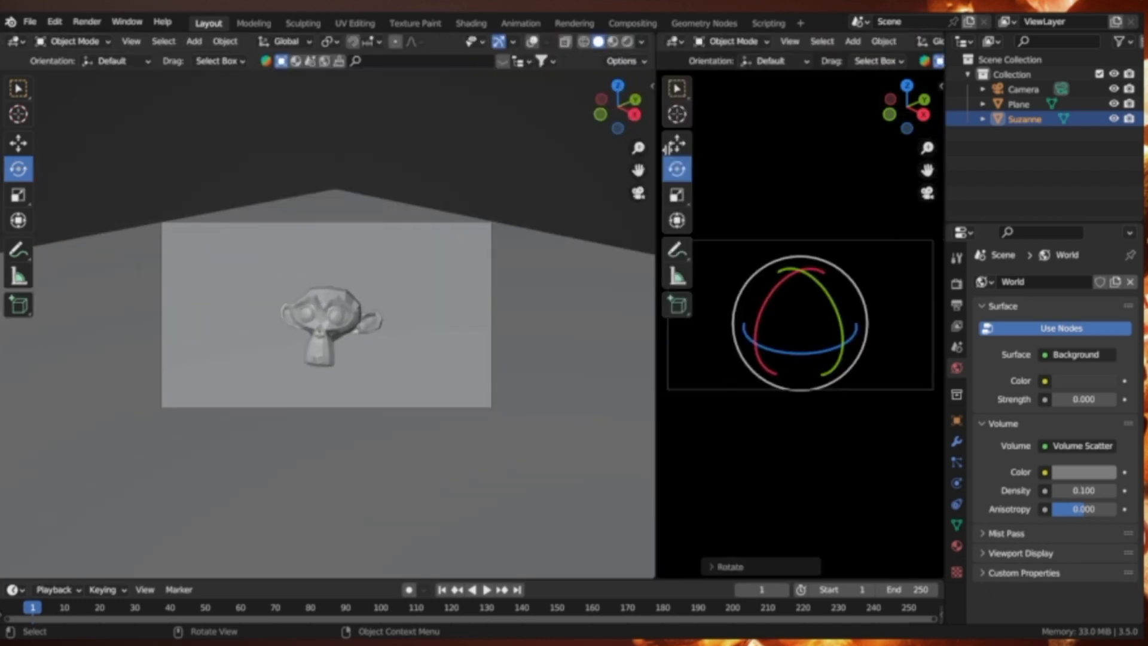
# Enable depth of field on the Camera: F-Stop 0.1, 6 blades, focus distance 11 m
pyautogui.click(1023, 89)
pyautogui.click(960, 483)
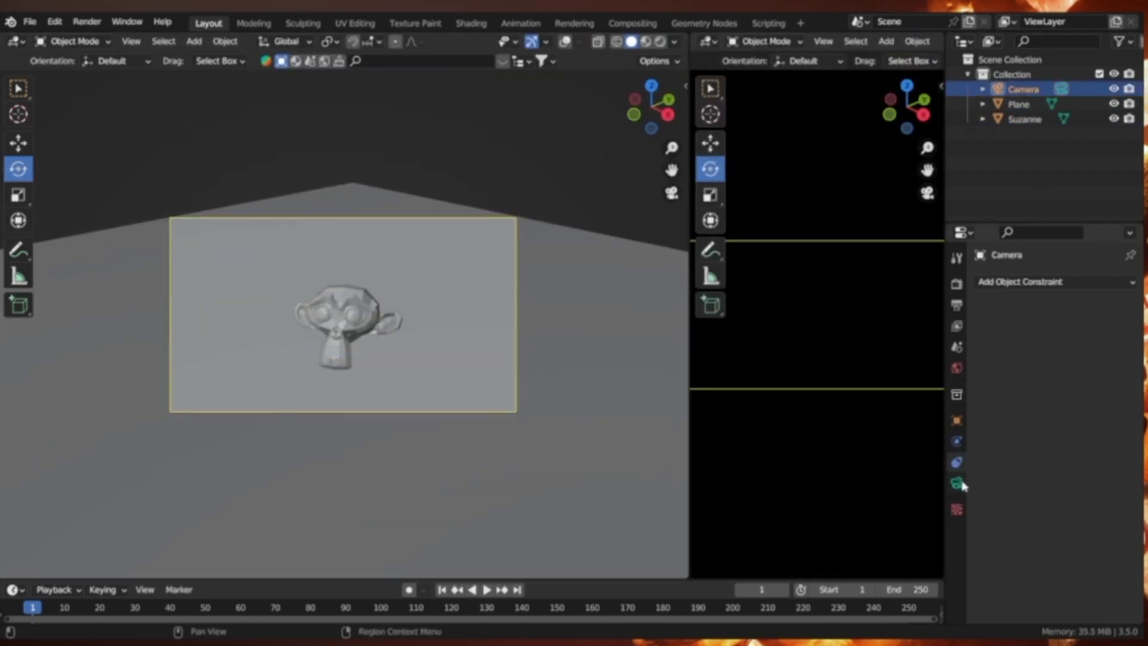
pyautogui.click(959, 483)
pyautogui.click(1026, 396)
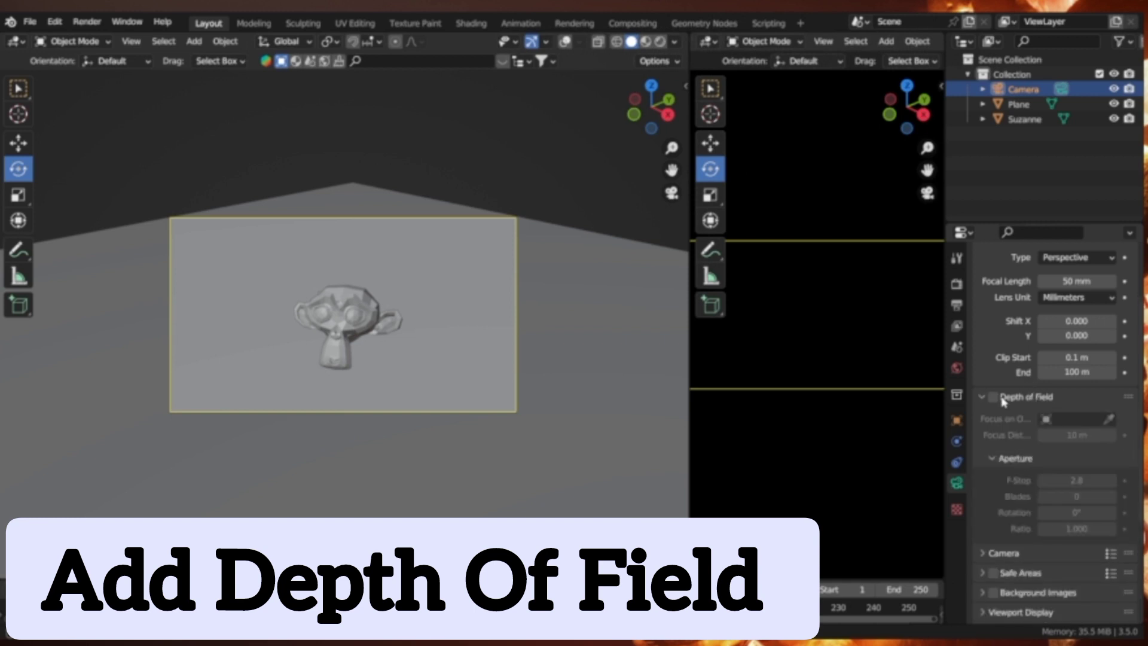
pyautogui.click(993, 396)
pyautogui.click(1026, 396)
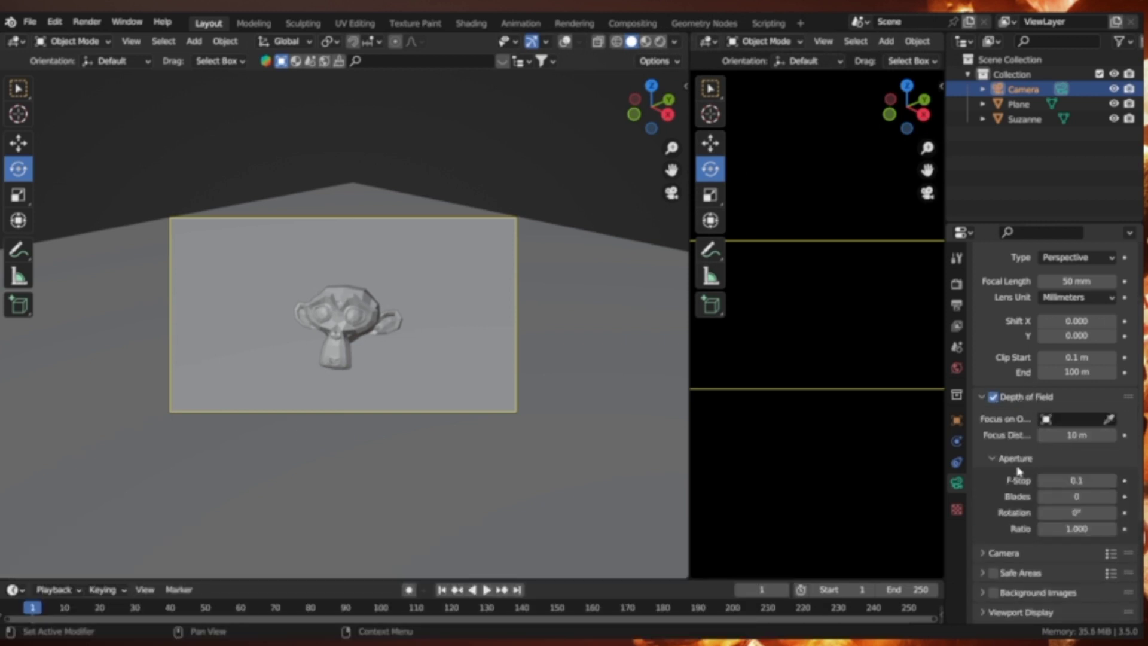
pyautogui.scroll(-5, 725, 50)
pyautogui.scroll(-5, 927, 39)
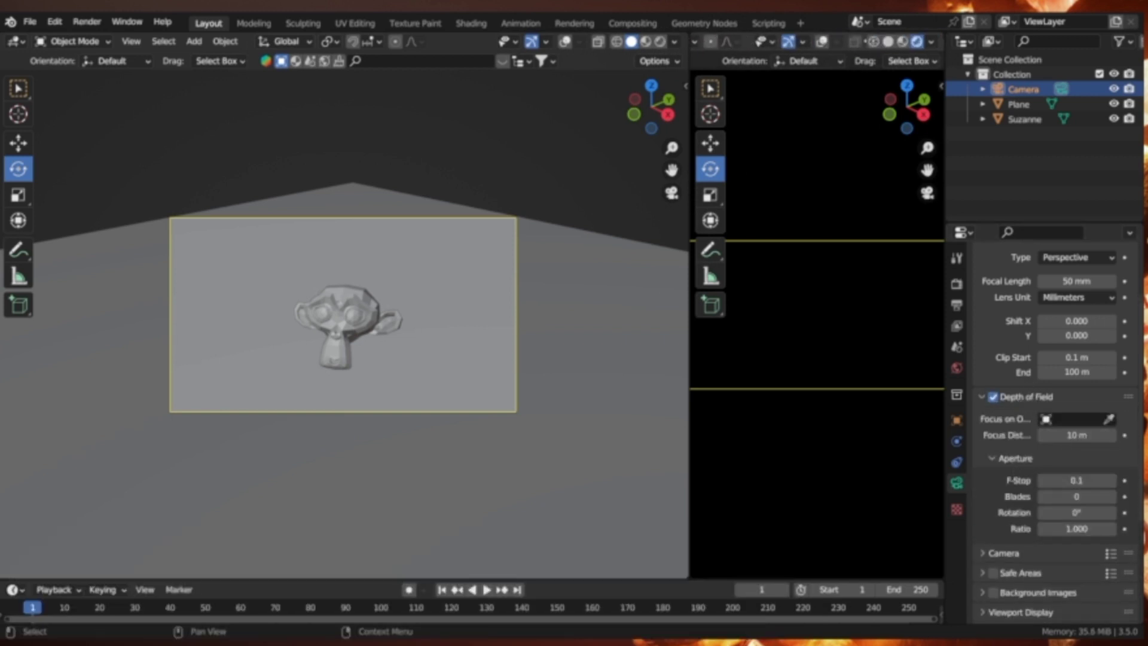
pyautogui.click(888, 41)
pyautogui.click(931, 41)
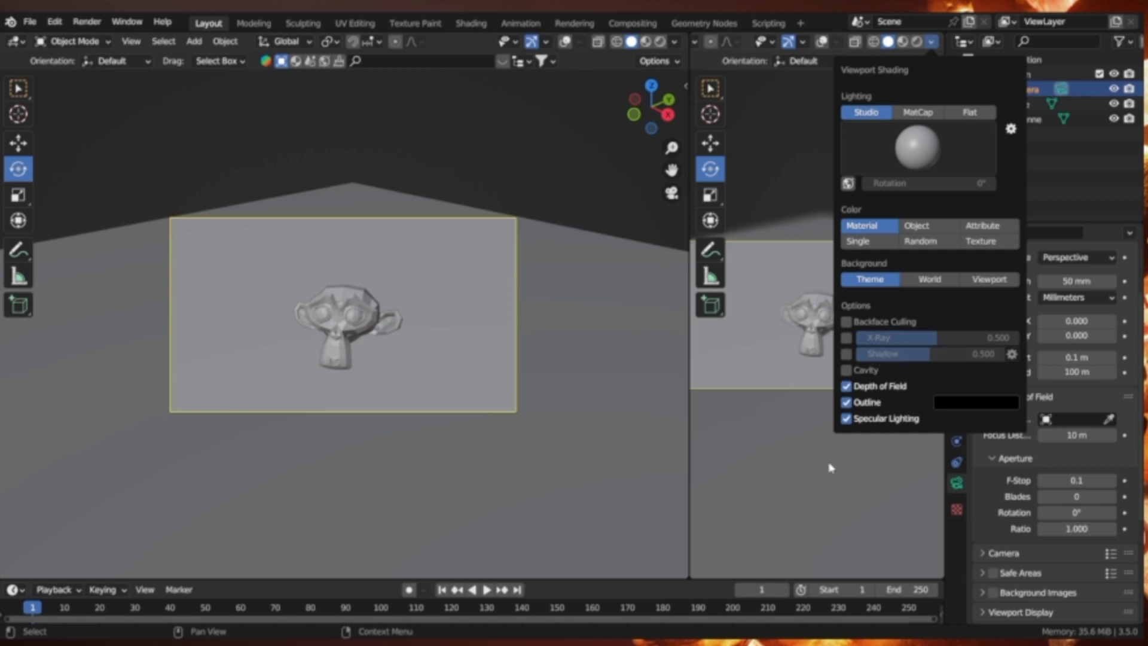
pyautogui.scroll(3, 921, 387)
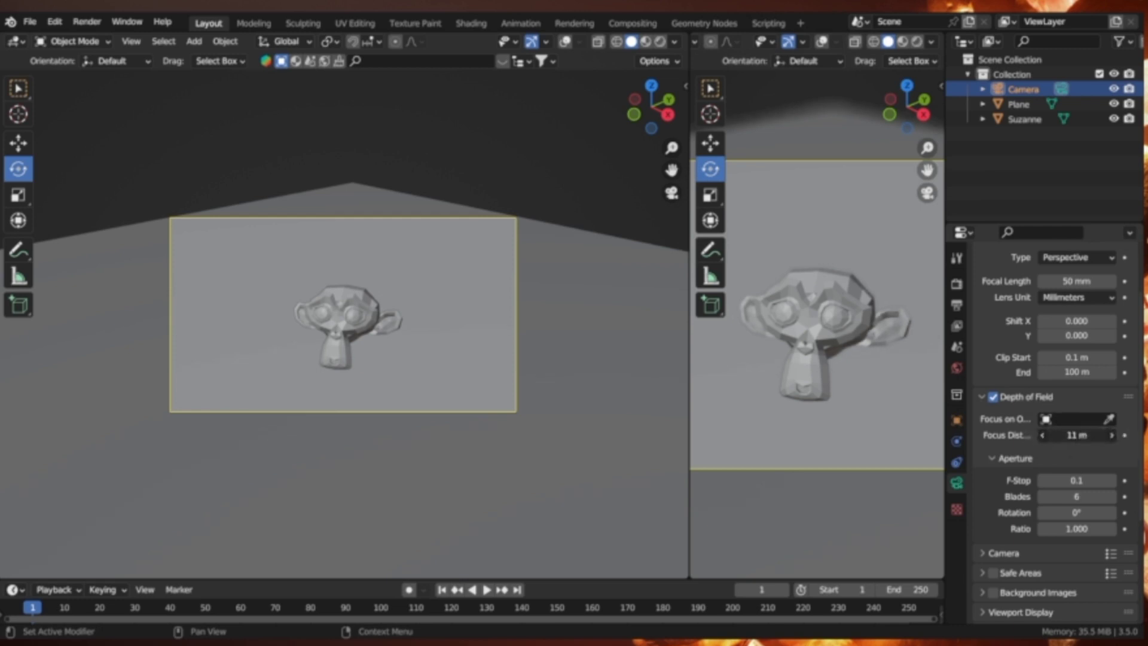
pyautogui.scroll(-5, 1068, 472)
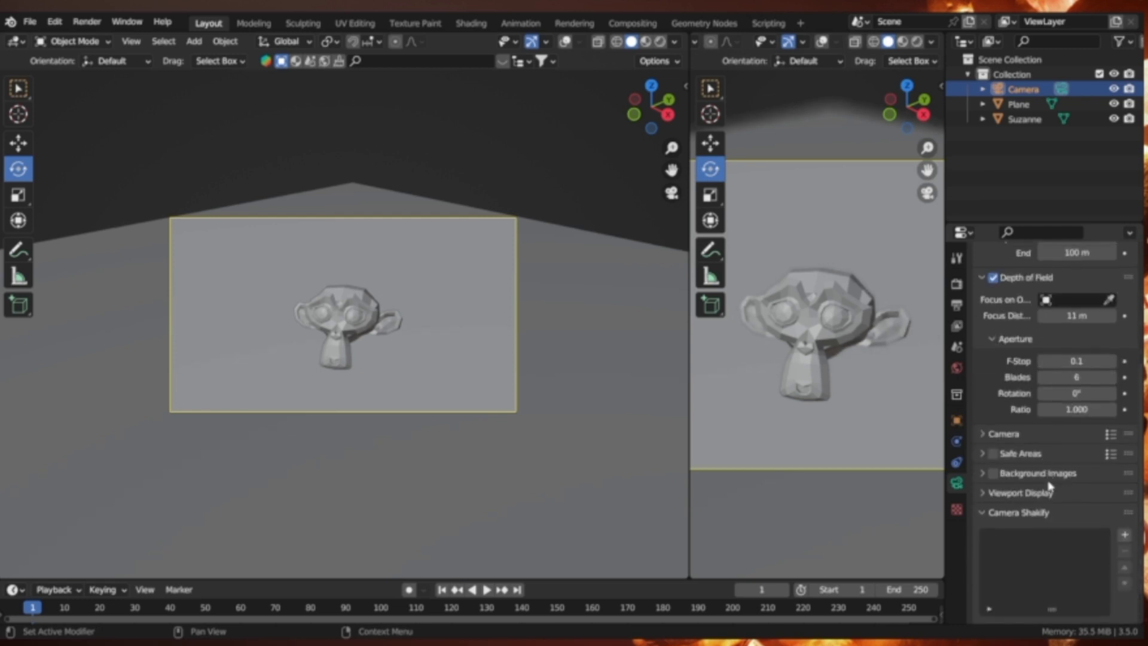
# Set the camera's passepartout to 1.000 to black out everything outside the frame
pyautogui.click(1049, 491)
pyautogui.moveTo(1091, 601); pyautogui.dragTo(1115, 601)
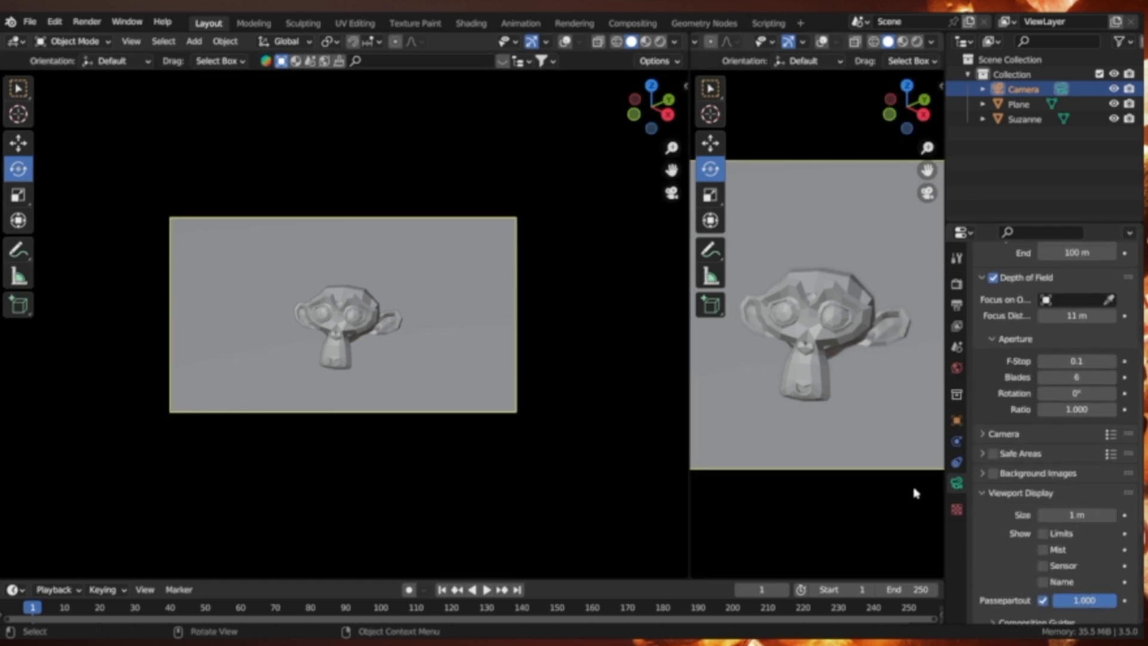
pyautogui.scroll(-2, 913, 493)
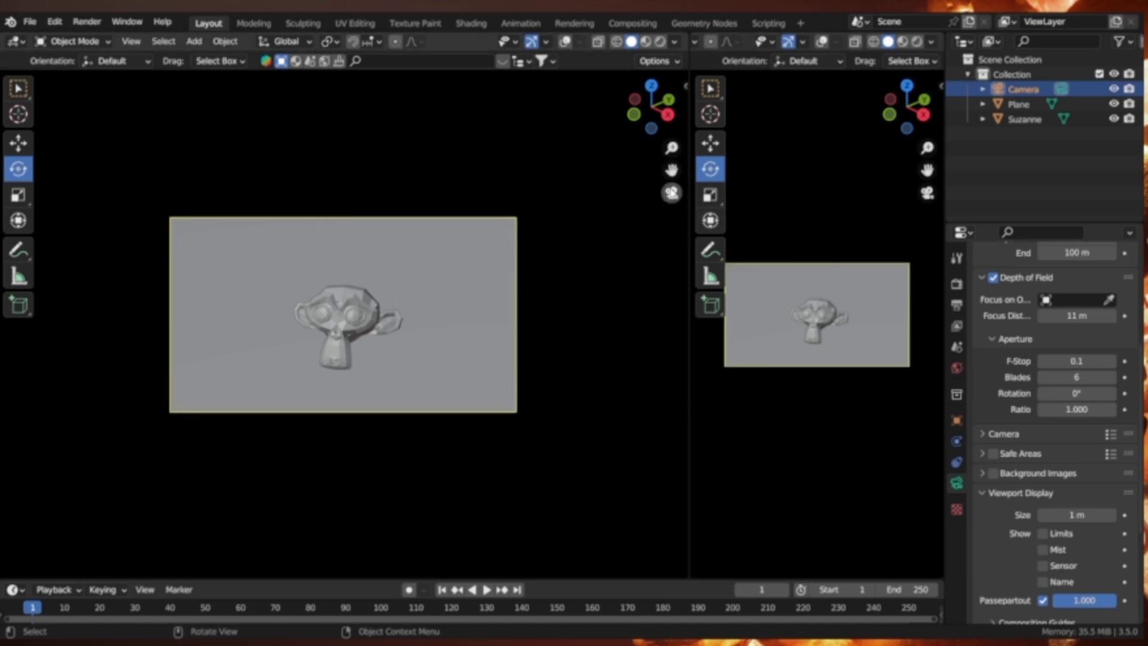
# Leave camera view on the left, render the right viewport, and orbit down to Suzanne
pyautogui.click(671, 193)
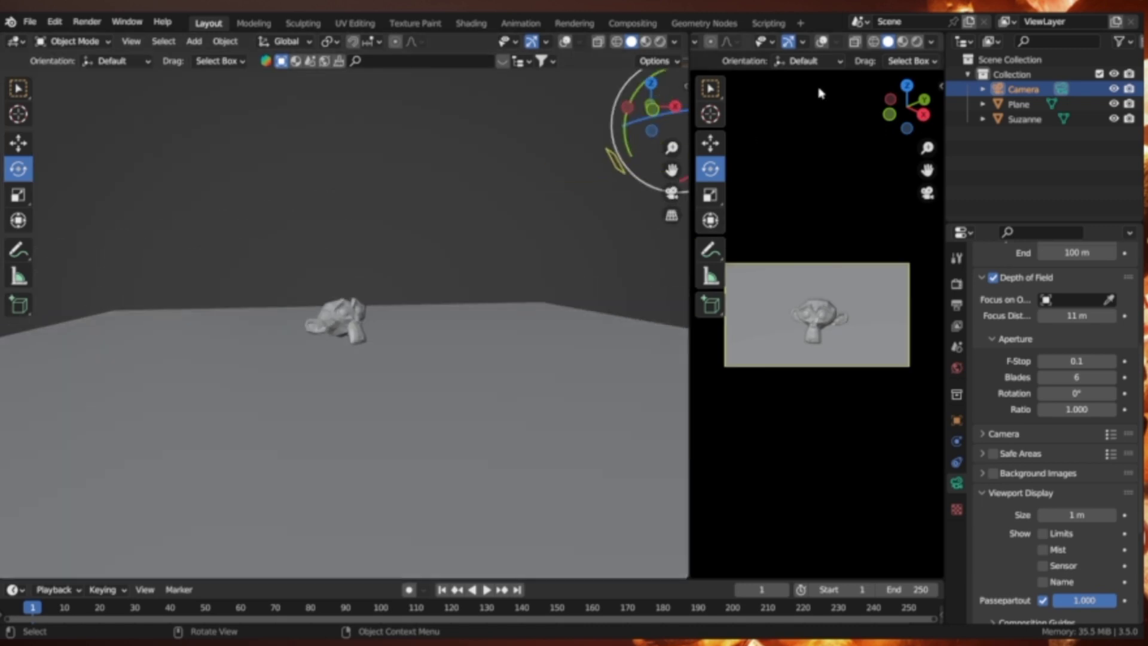
pyautogui.click(917, 41)
pyautogui.moveTo(449, 302); pyautogui.dragTo(576, 170, button='middle')
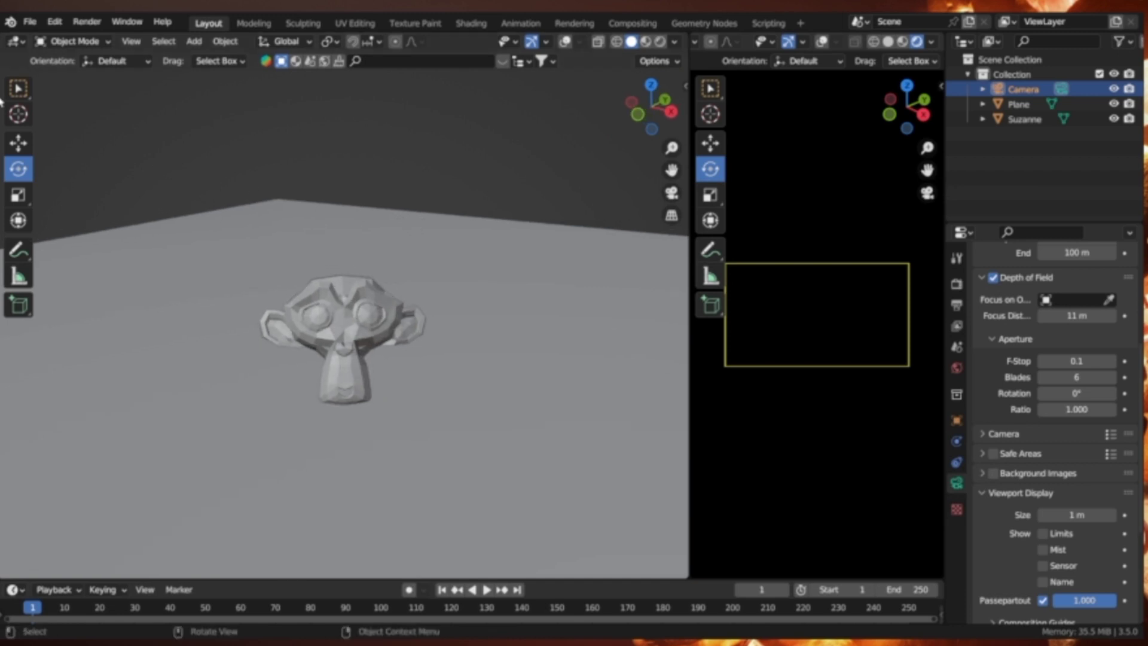
pyautogui.click(18, 114)
pyautogui.moveTo(213, 189); pyautogui.dragTo(354, 314, button='middle')
pyautogui.click(24, 146)
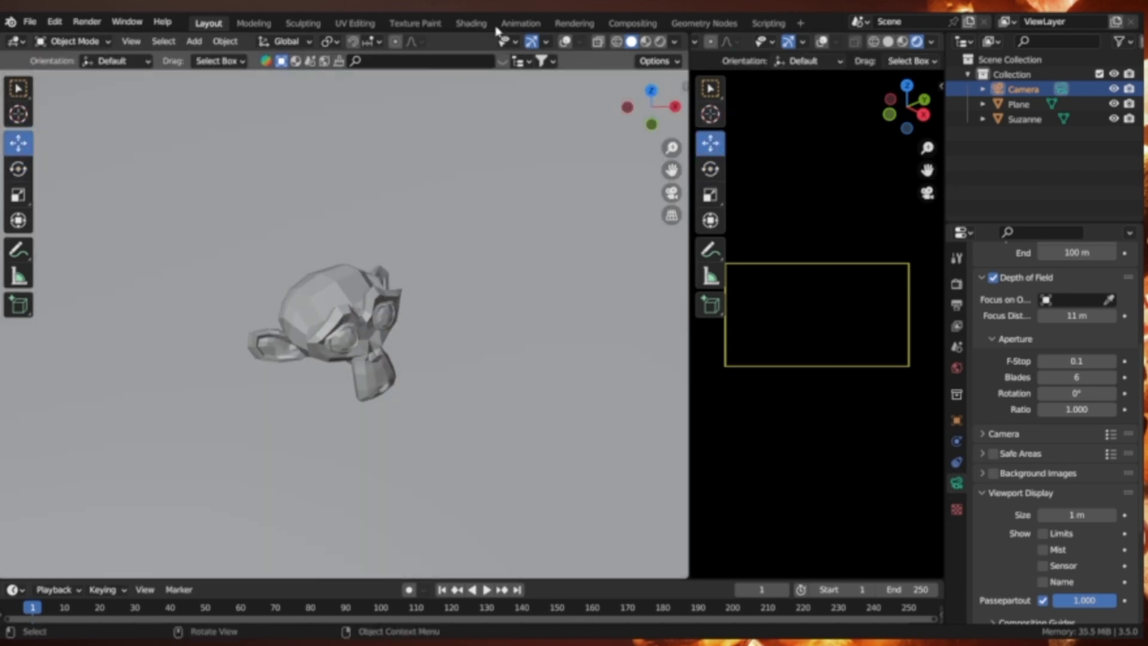
pyautogui.click(564, 42)
# Add an Area light raised above Suzanne and set its power to 63.1 W
pyautogui.click(191, 42)
pyautogui.moveTo(233, 252)
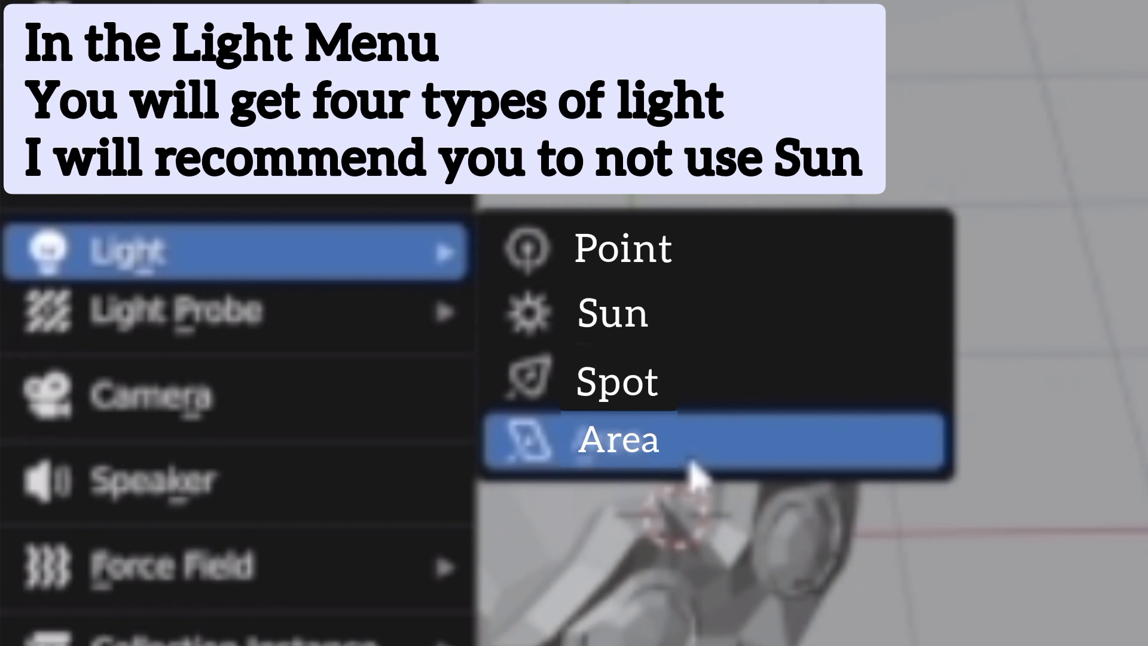
pyautogui.click(693, 465)
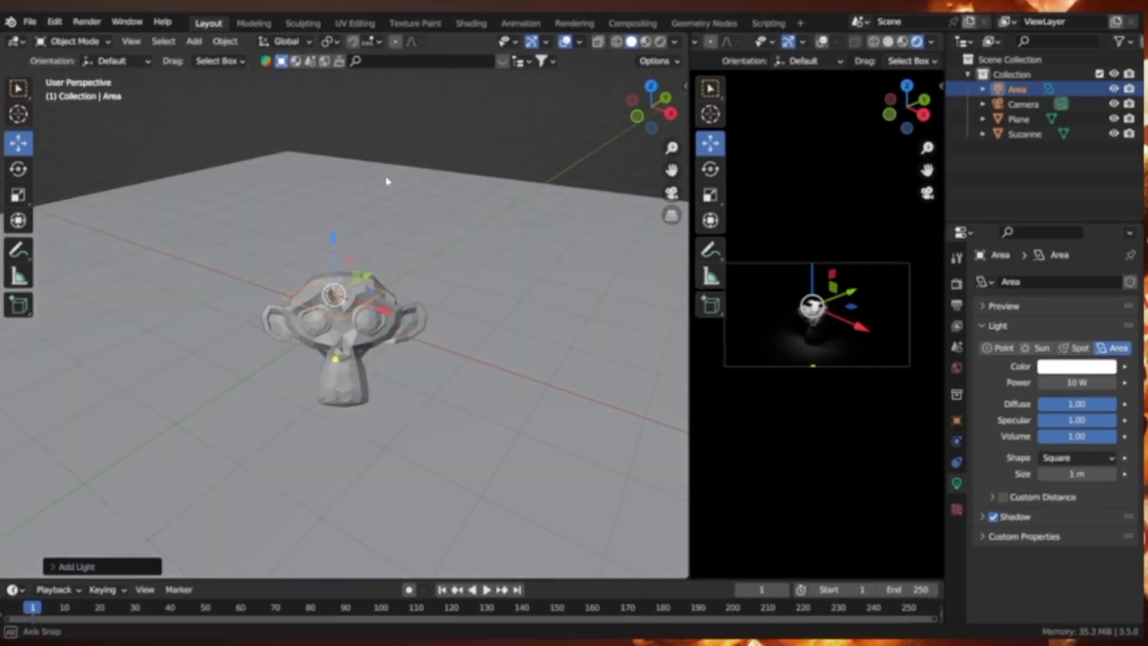
pyautogui.moveTo(331, 237); pyautogui.dragTo(331, 111)
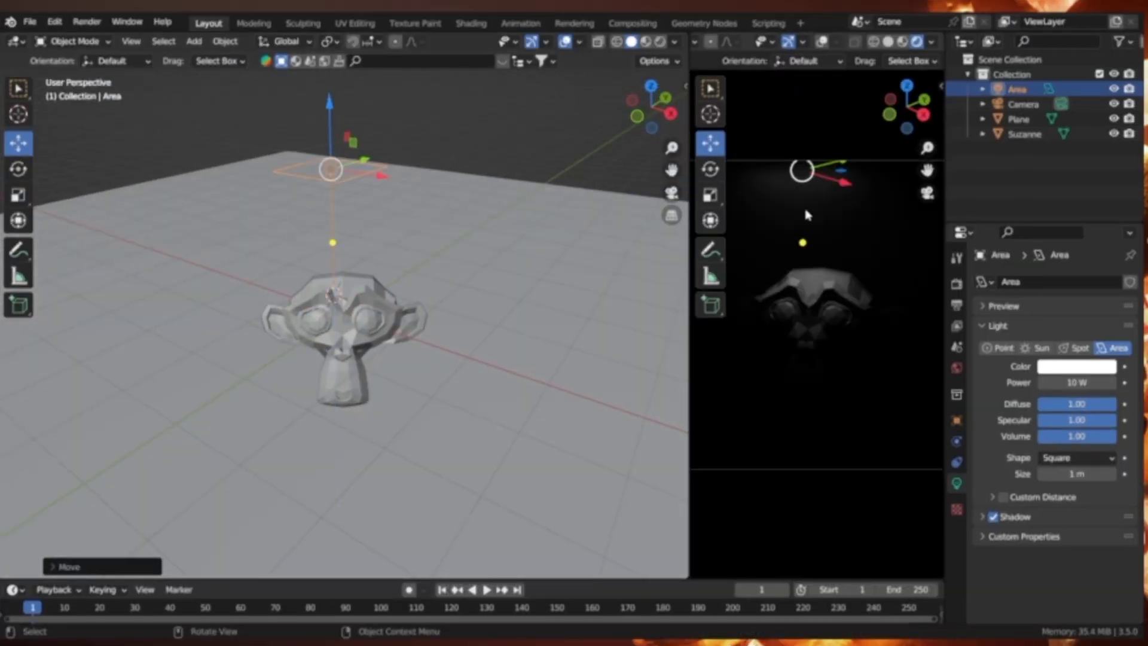
pyautogui.moveTo(686, 207); pyautogui.dragTo(466, 207)
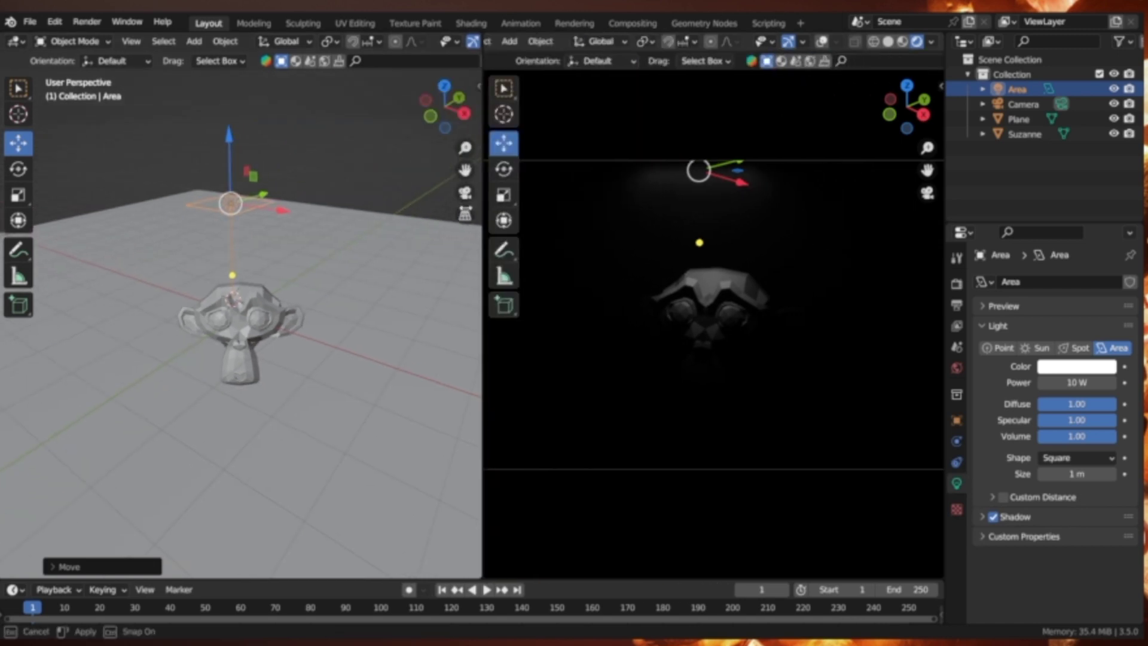
pyautogui.moveTo(1076, 382)
pyautogui.mouseDown()
pyautogui.moveTo(1099, 382)
pyautogui.moveTo(1085, 381)
pyautogui.mouseUp()
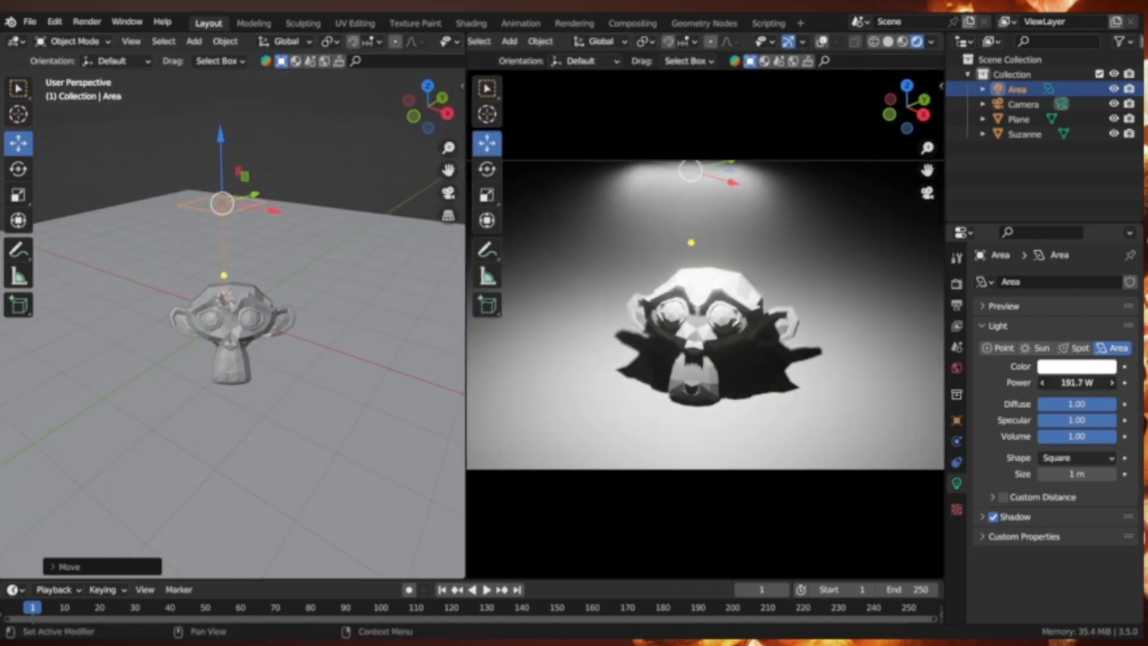
# Enable Bloom with a darkened grey colour, lowering its intensity to 0.050
pyautogui.click(957, 283)
pyautogui.click(993, 405)
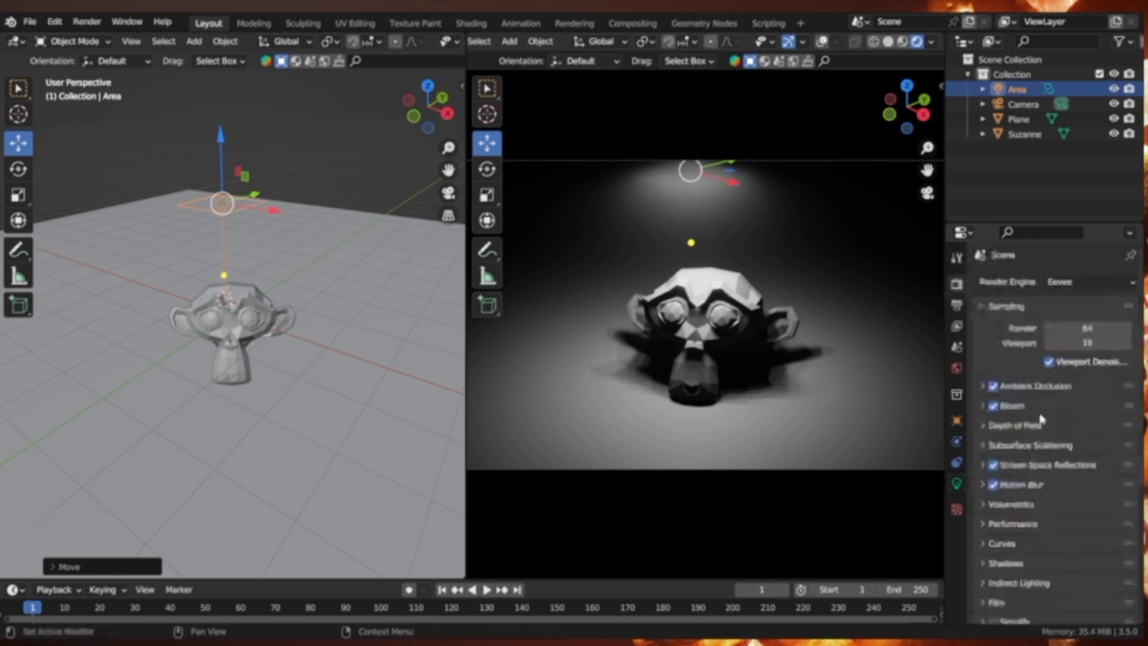
pyautogui.click(1040, 405)
pyautogui.click(1097, 477)
pyautogui.moveTo(1112, 331); pyautogui.dragTo(1110, 382)
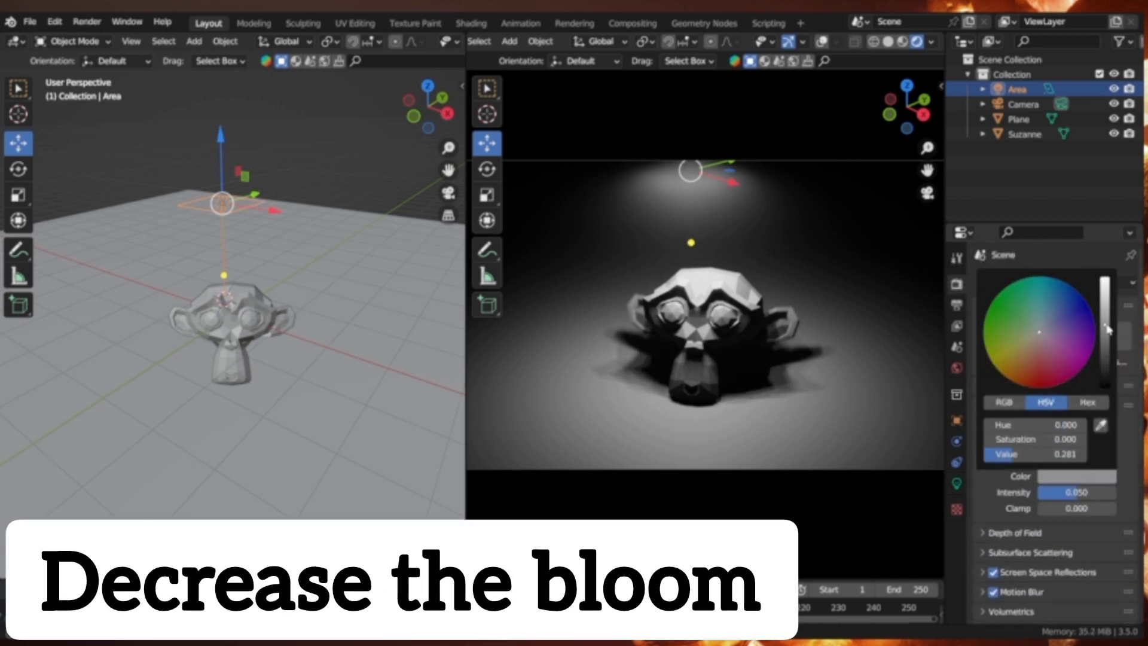
pyautogui.click(956, 484)
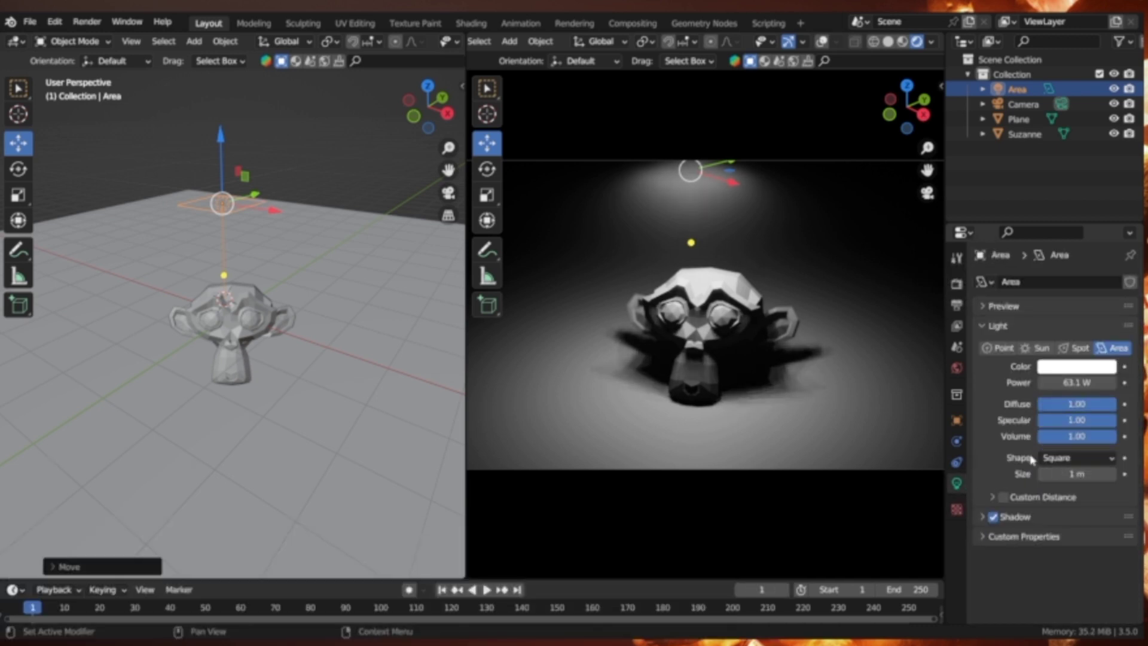
# Move the area light to Suzanne's side and tilt it toward her
pyautogui.moveTo(273, 210)
pyautogui.mouseDown()
pyautogui.moveTo(161, 174)
pyautogui.moveTo(269, 174)
pyautogui.mouseUp()
pyautogui.moveTo(269, 174); pyautogui.dragTo(267, 226, button='middle')
pyautogui.moveTo(263, 280); pyautogui.dragTo(401, 254)
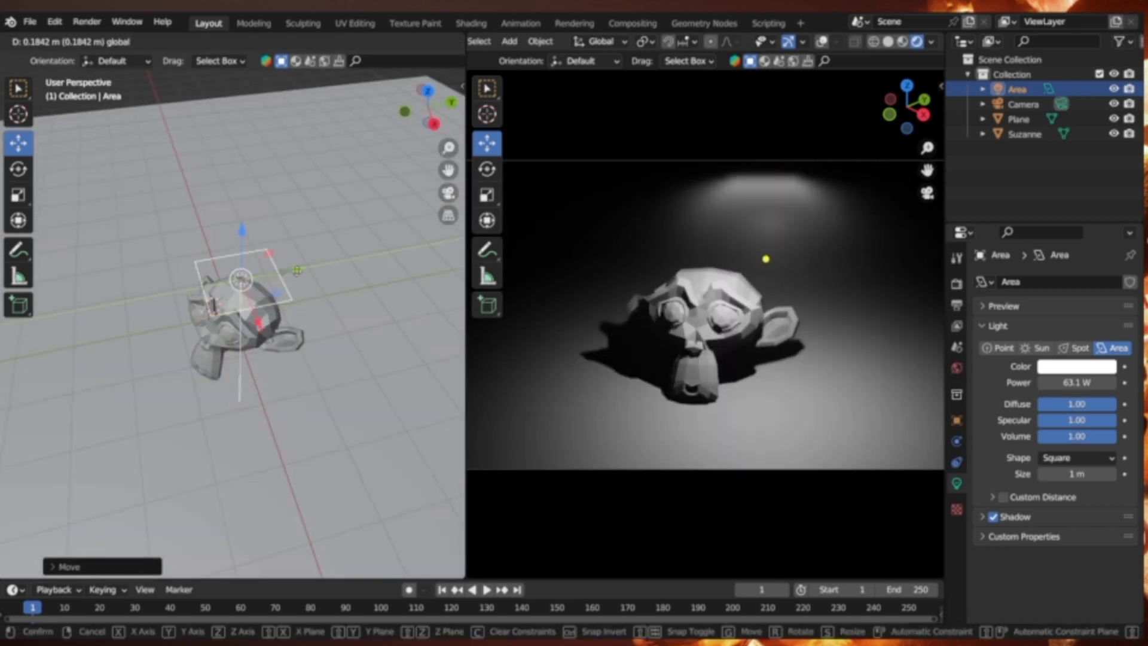
pyautogui.click(20, 170)
pyautogui.moveTo(385, 246); pyautogui.dragTo(418, 266)
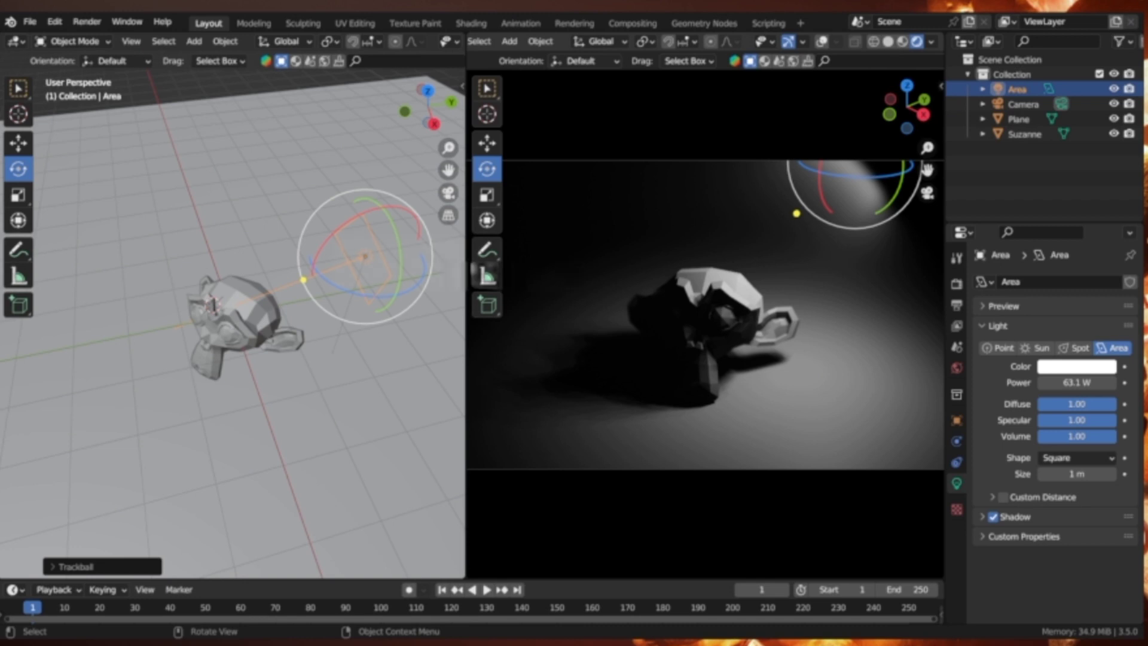
# Fine-tune the area light's position and raise its power to 104.8 W
pyautogui.press('g')
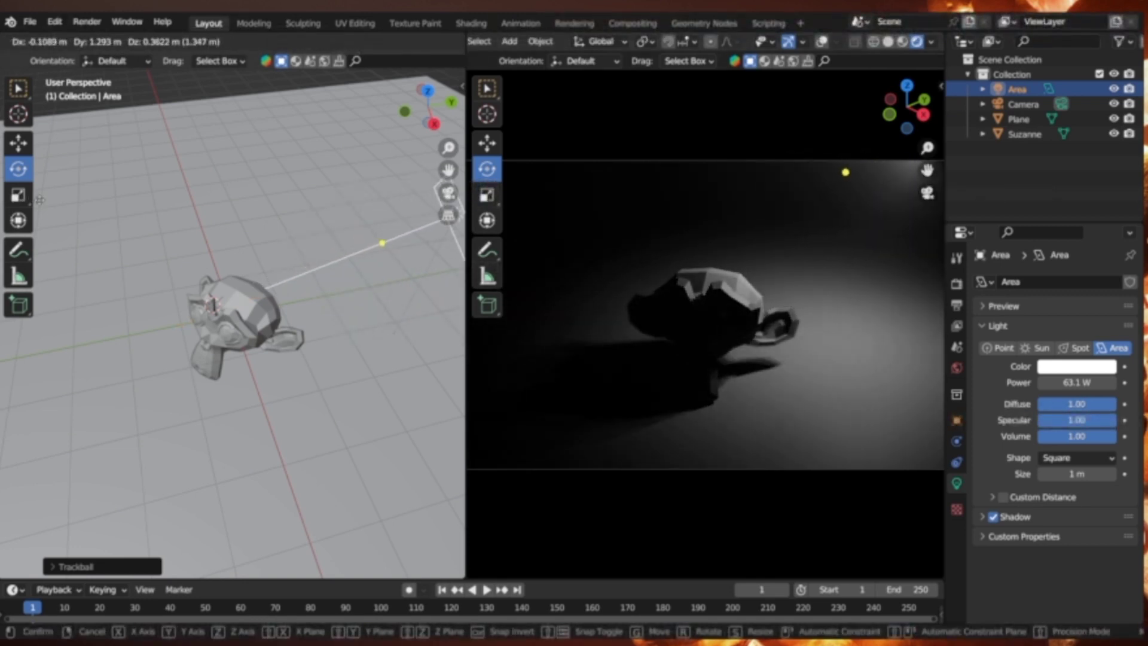
pyautogui.click(40, 200)
pyautogui.moveTo(1088, 382); pyautogui.dragTo(1112, 382)
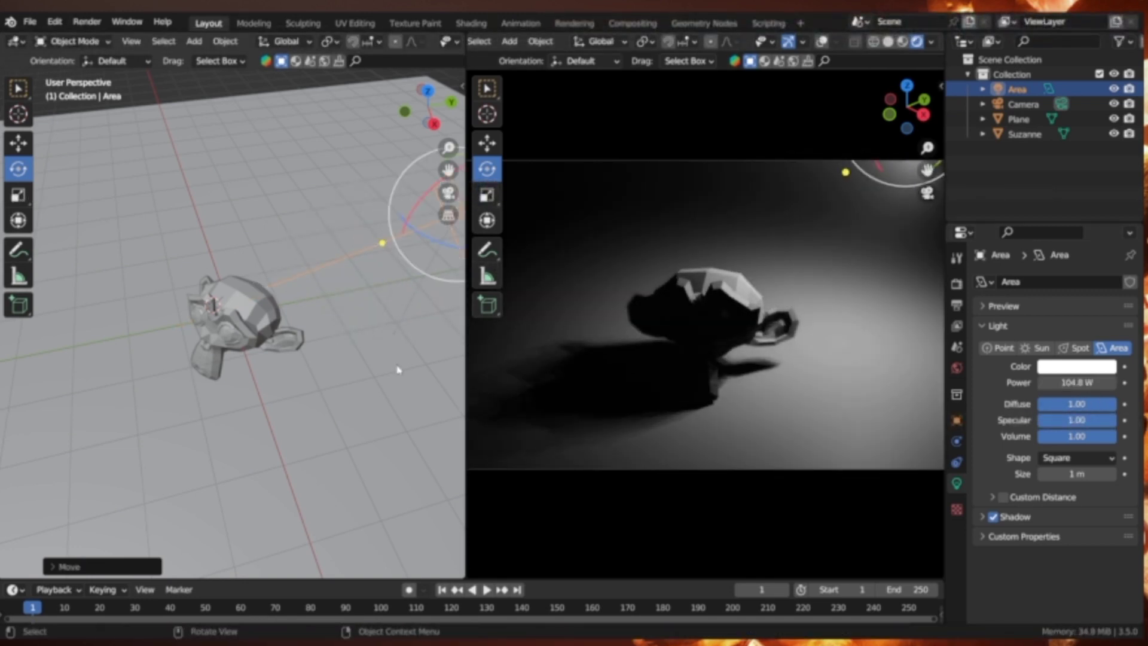
pyautogui.press('g')
pyautogui.click(410, 331)
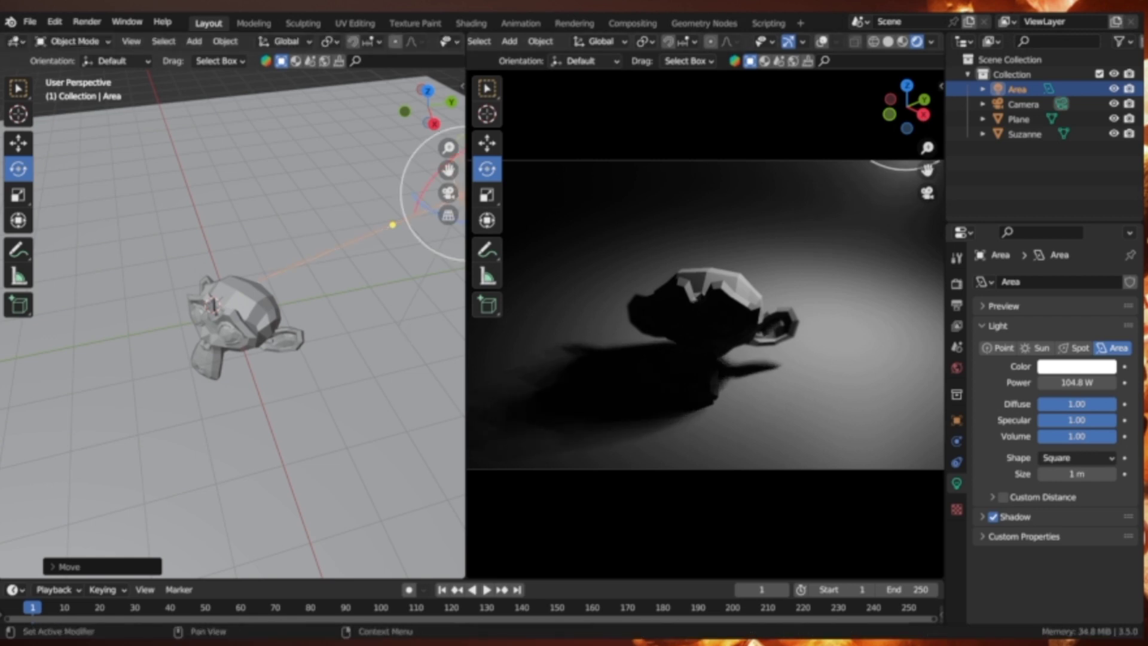
# Tint the area light pale olive green (hue 0.248, saturation 0.497) and view Suzanne up close
pyautogui.click(1073, 368)
pyautogui.click(1033, 242)
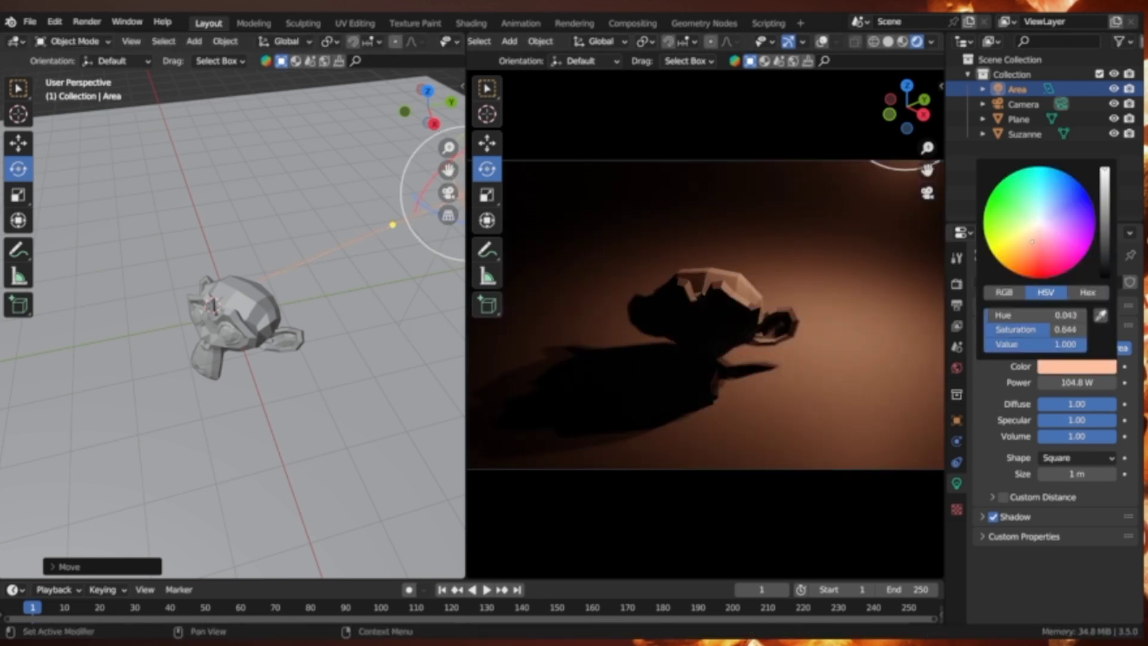
pyautogui.moveTo(1027, 229); pyautogui.dragTo(1054, 223)
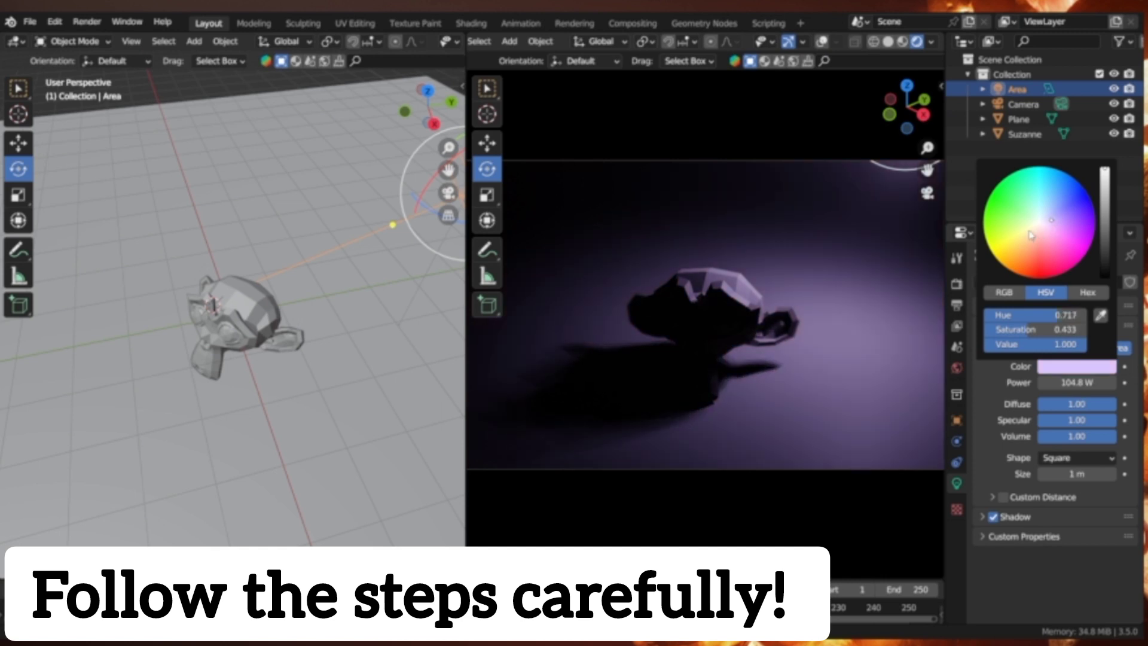
pyautogui.click(1029, 232)
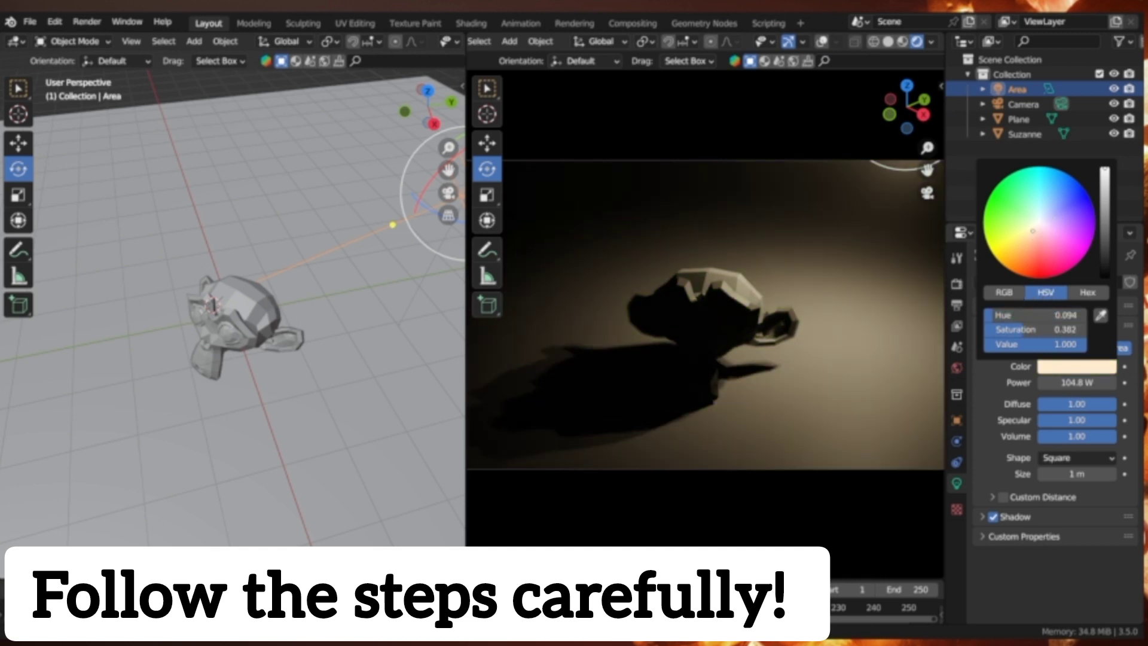
pyautogui.click(1020, 216)
pyautogui.click(1027, 223)
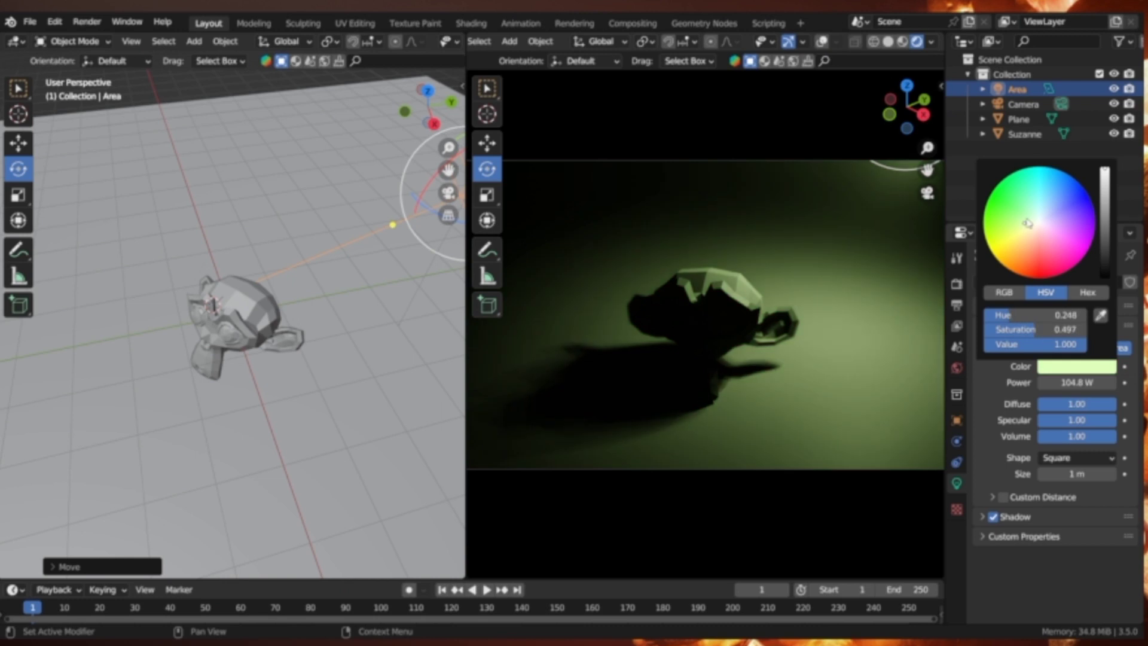
pyautogui.moveTo(96, 308); pyautogui.dragTo(356, 262, button='middle')
pyautogui.scroll(4, 290, 275)
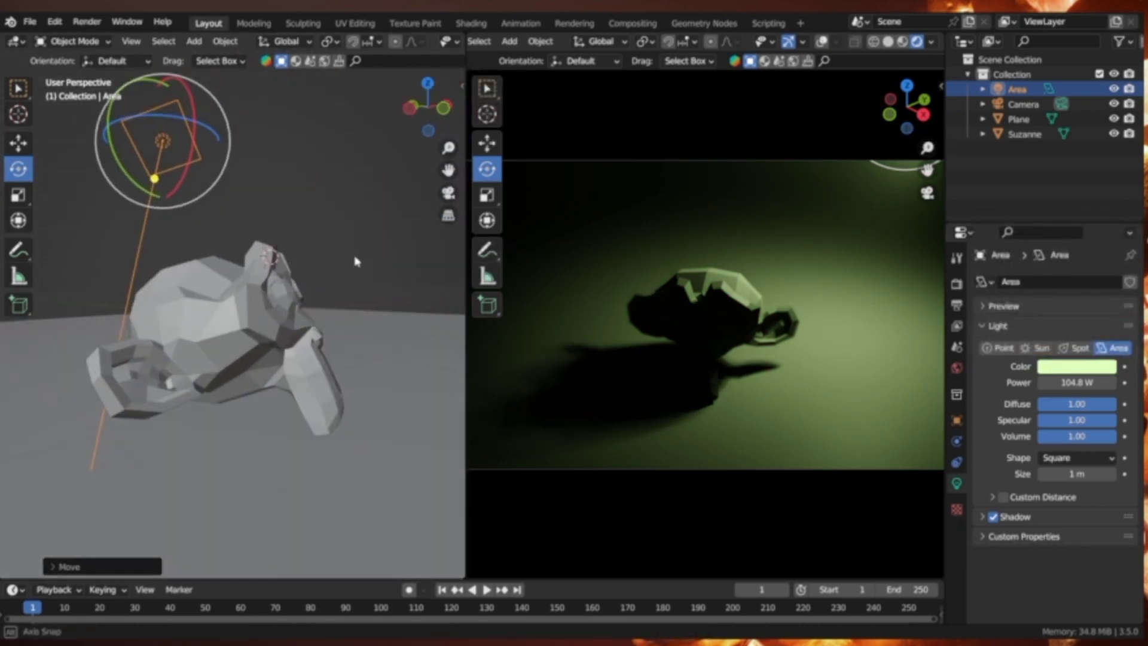
# Orbit to face Suzanne, select her and rotate her to a new tilt
pyautogui.click(18, 113)
pyautogui.moveTo(90, 179)
pyautogui.mouseDown(button='middle')
pyautogui.moveTo(172, 192)
pyautogui.moveTo(338, 173)
pyautogui.mouseUp(button='middle')
pyautogui.moveTo(230, 367)
pyautogui.mouseDown(button='middle')
pyautogui.moveTo(287, 318)
pyautogui.moveTo(128, 313)
pyautogui.moveTo(17, 263)
pyautogui.moveTo(109, 310)
pyautogui.mouseUp(button='middle')
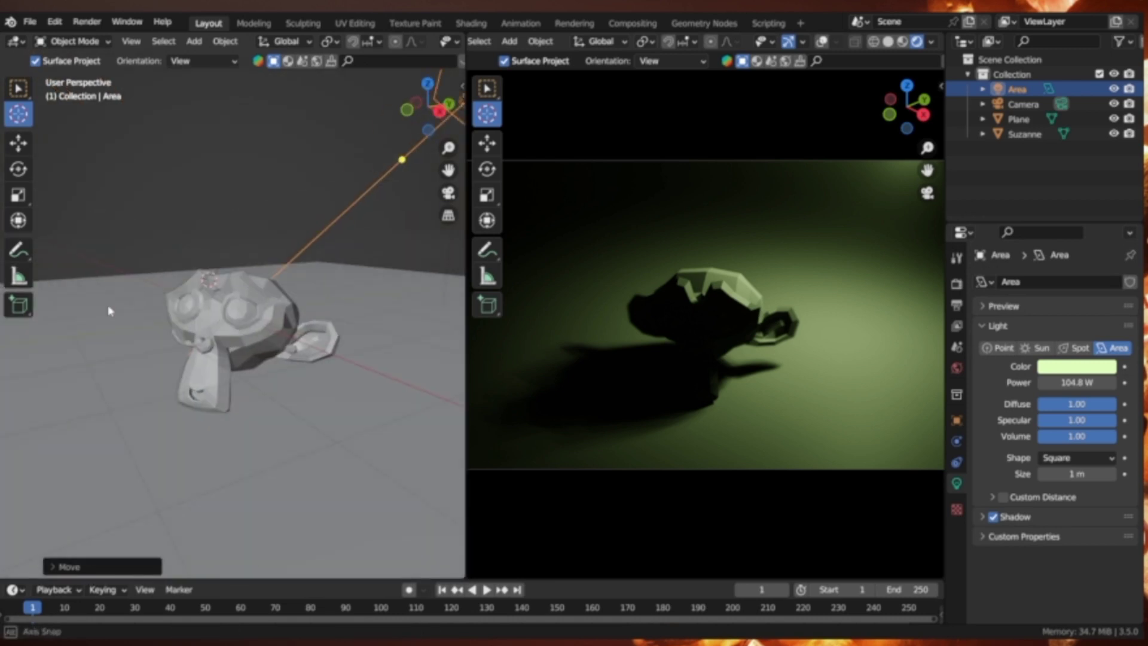
pyautogui.moveTo(239, 324)
pyautogui.mouseDown(button='middle')
pyautogui.moveTo(123, 287)
pyautogui.moveTo(172, 286)
pyautogui.mouseUp(button='middle')
pyautogui.click(18, 144)
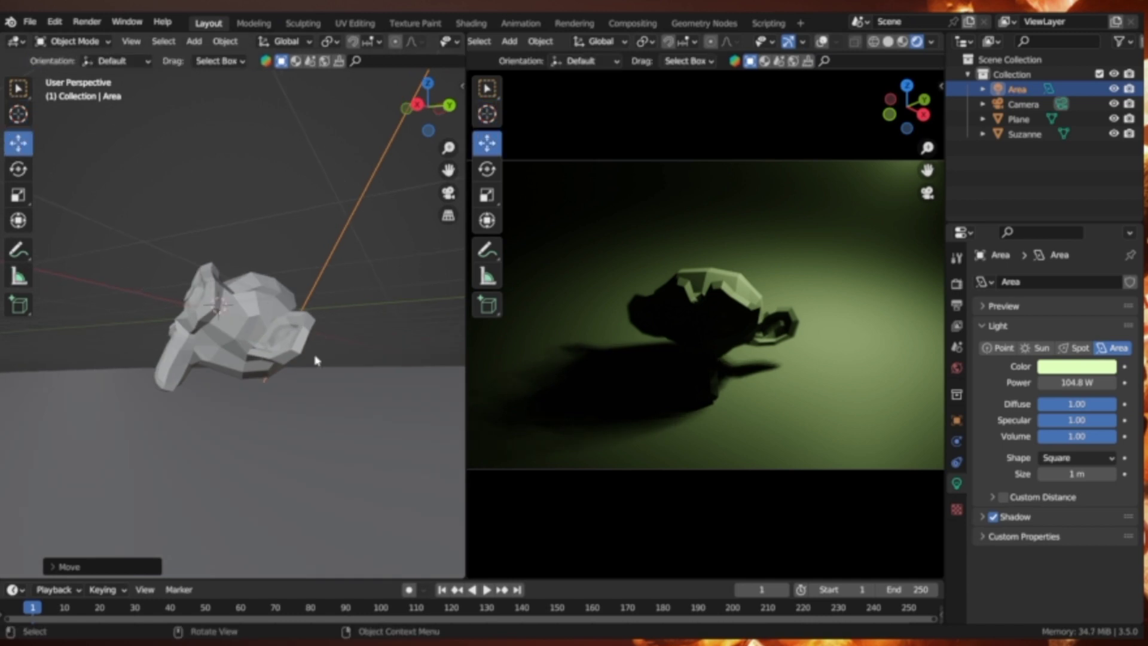
pyautogui.click(293, 341)
pyautogui.press('r')
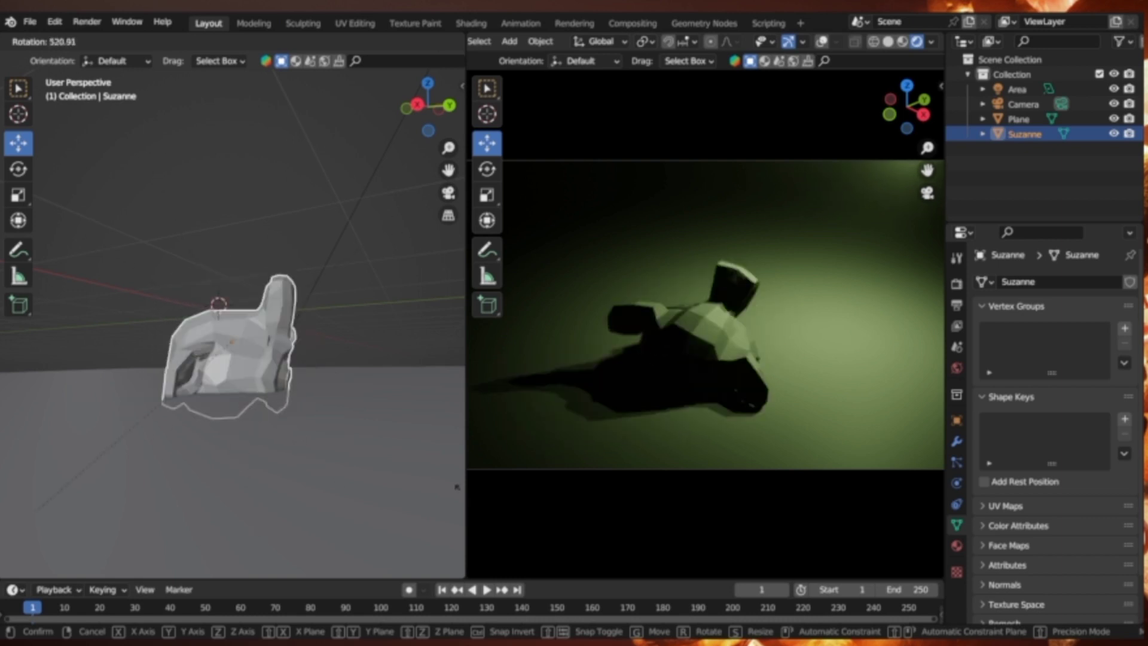
pyautogui.click(374, 328)
# Refine Suzanne's rotation from the Right Orthographic view
pyautogui.click(417, 105)
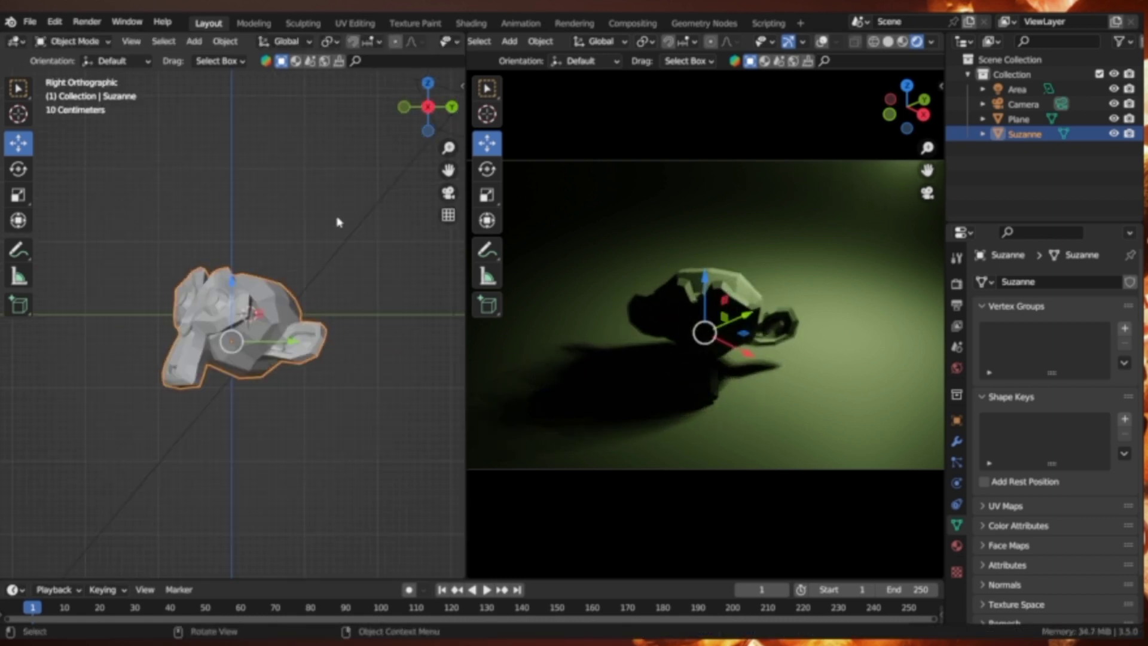
pyautogui.scroll(4, 333, 218)
pyautogui.moveTo(313, 343); pyautogui.dragTo(302, 341, button='middle')
pyautogui.scroll(3, 347, 220)
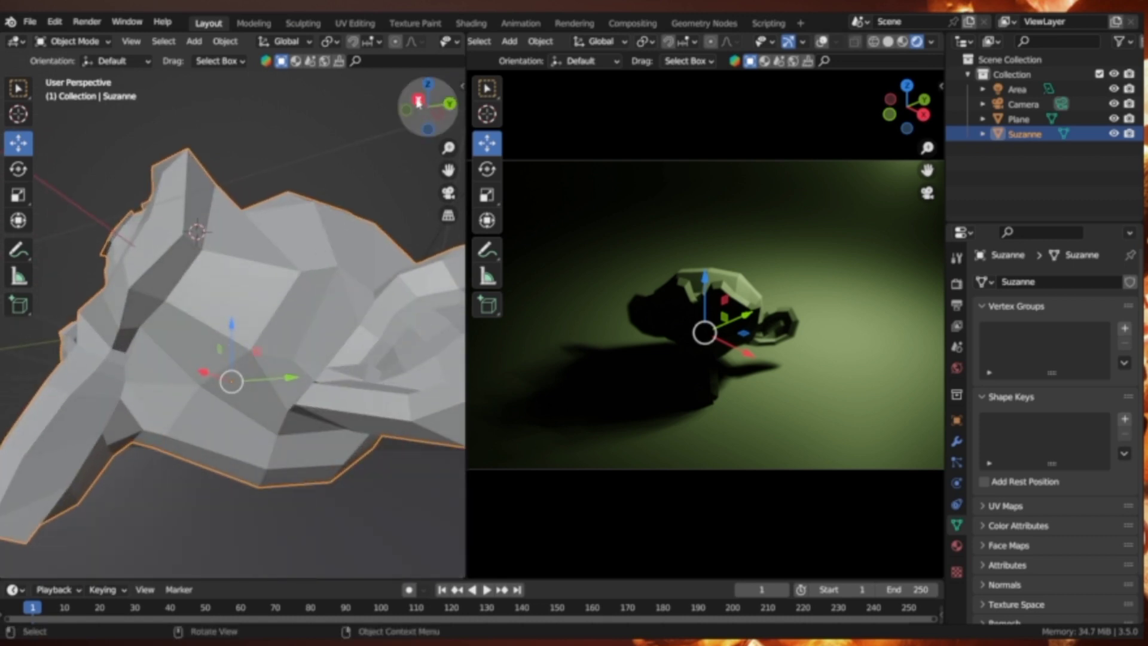
pyautogui.click(418, 101)
pyautogui.press('r')
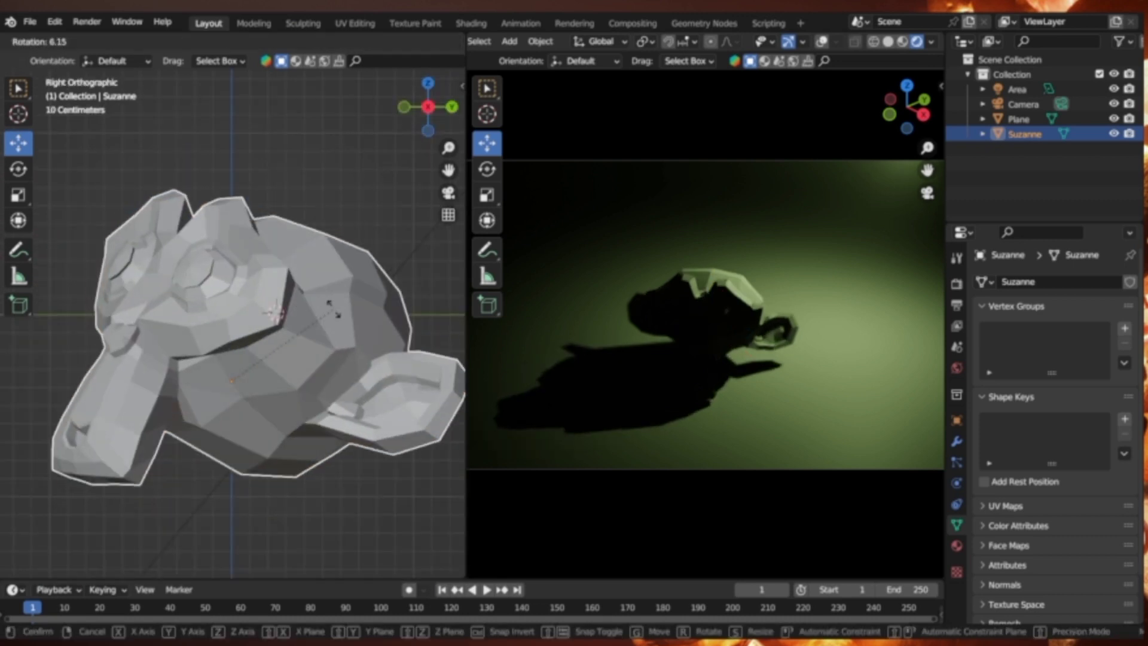
pyautogui.click(328, 302)
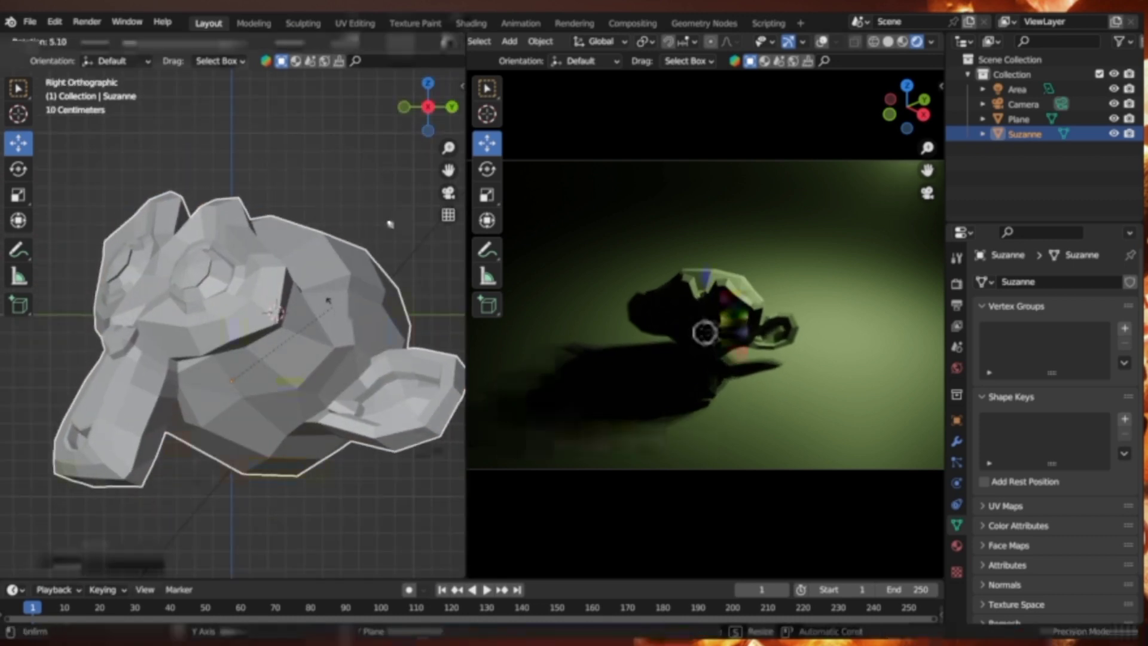
# Move Suzanne vertically along the Z axis
pyautogui.moveTo(327, 302)
pyautogui.mouseDown(button='middle')
pyautogui.moveTo(309, 174)
pyautogui.moveTo(293, 247)
pyautogui.mouseUp(button='middle')
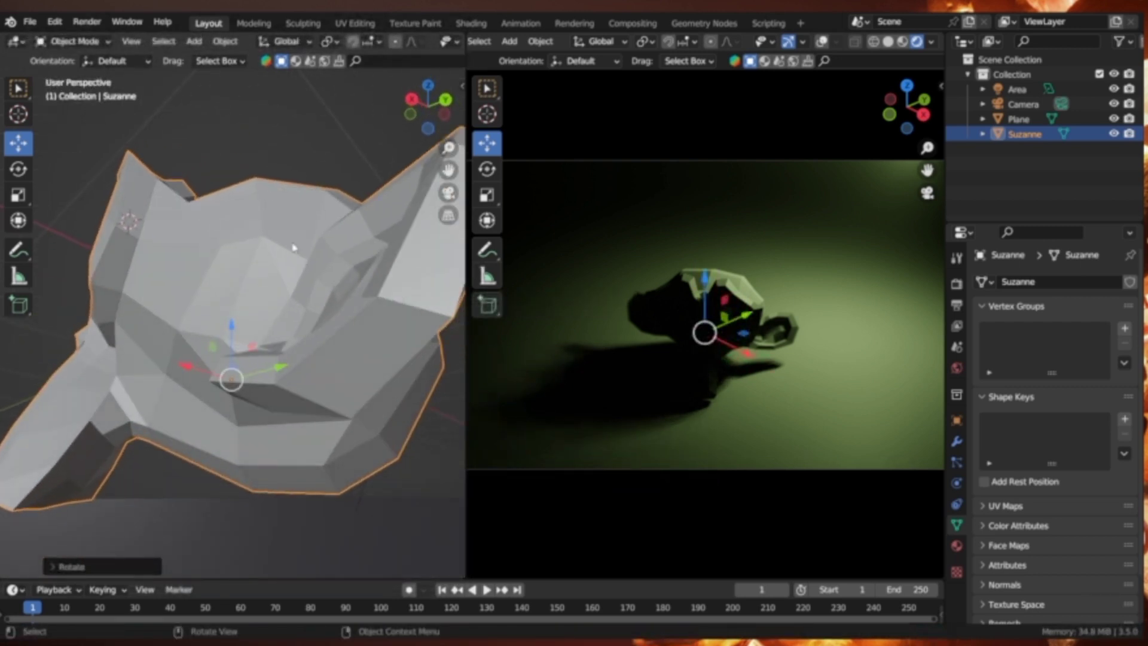
pyautogui.moveTo(233, 353); pyautogui.dragTo(233, 362)
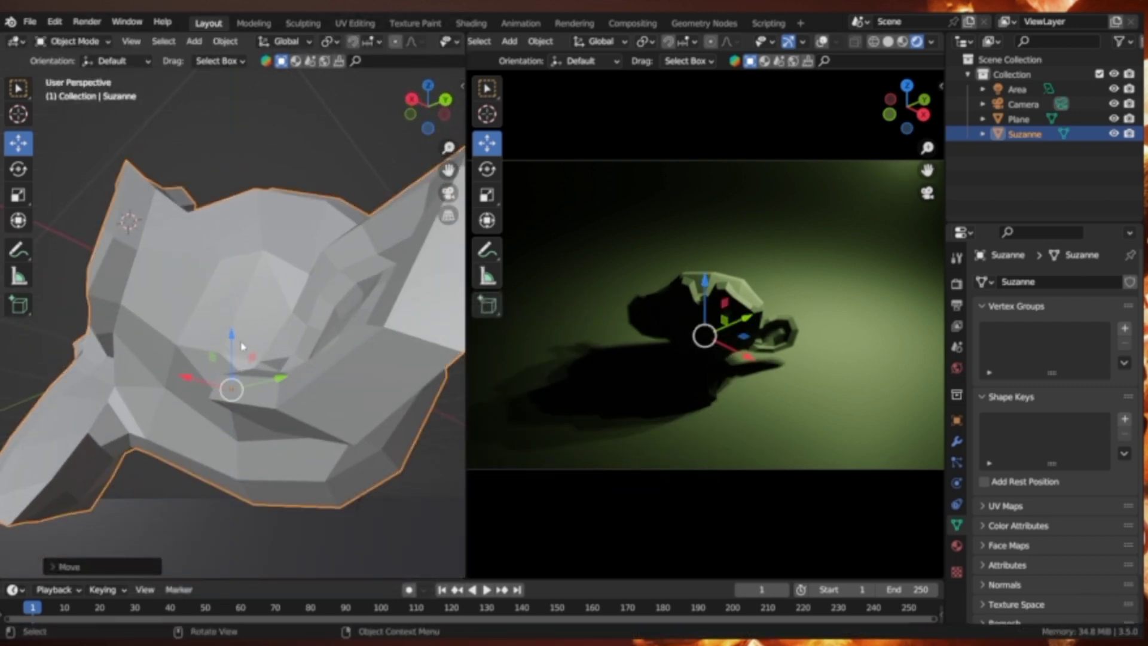
pyautogui.moveTo(233, 362); pyautogui.dragTo(335, 335, button='middle')
pyautogui.scroll(-5, 240, 311)
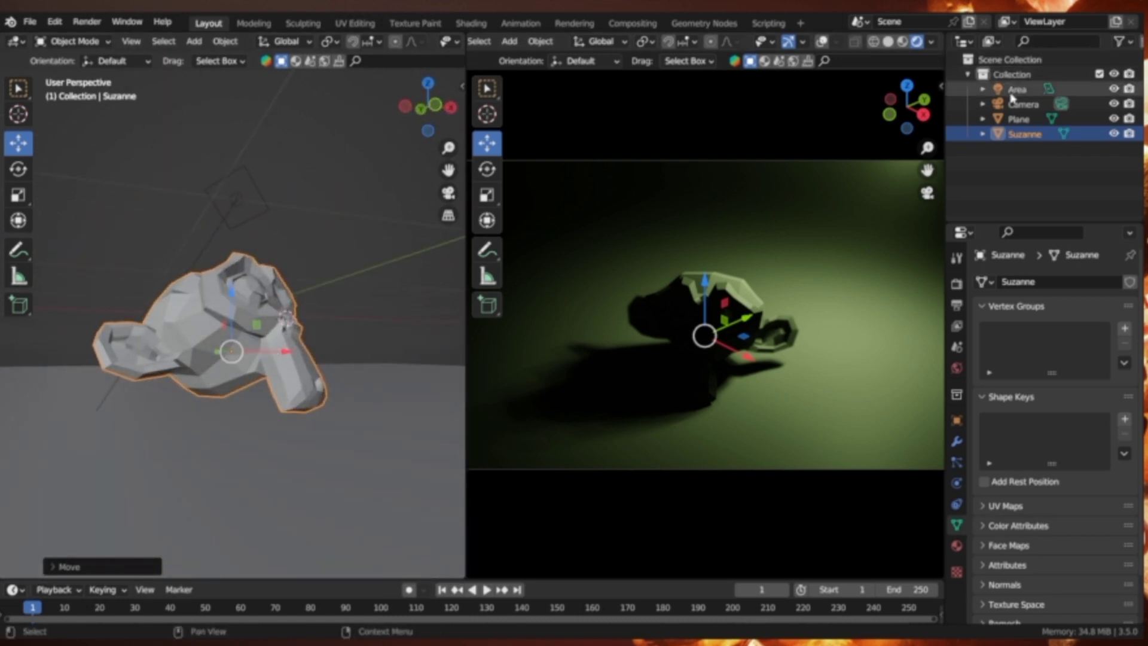
pyautogui.click(1017, 89)
# Lock the camera to the view, frame Suzanne closer, and set focus distance to 6.4 m
pyautogui.click(940, 83)
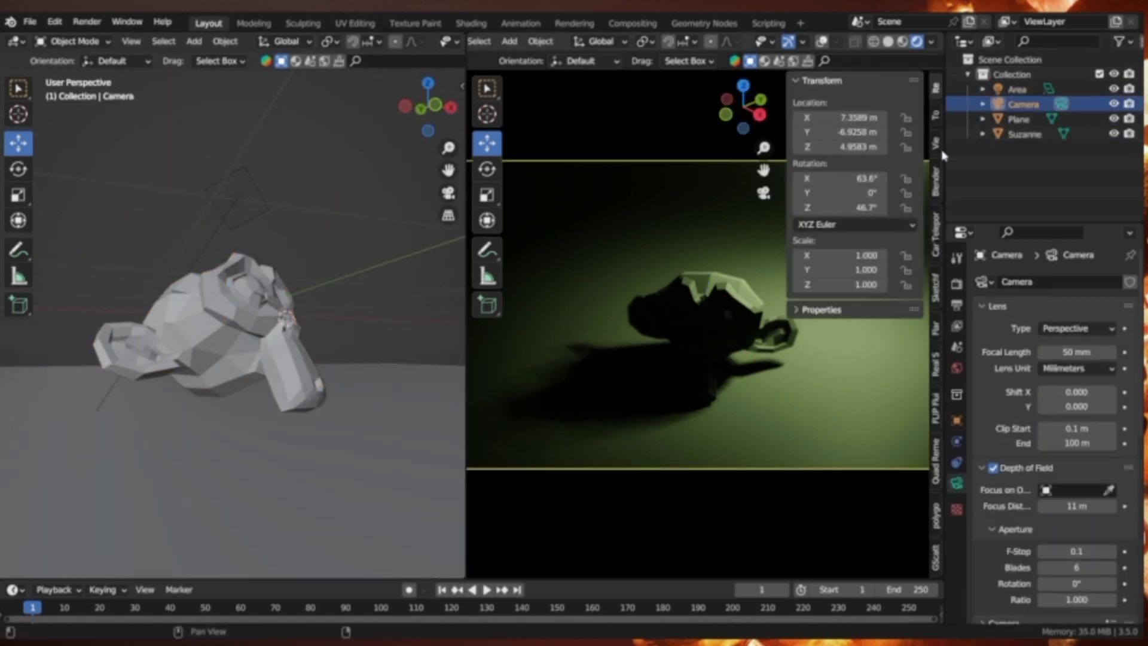
pyautogui.click(936, 143)
pyautogui.moveTo(701, 317); pyautogui.dragTo(727, 309, button='middle')
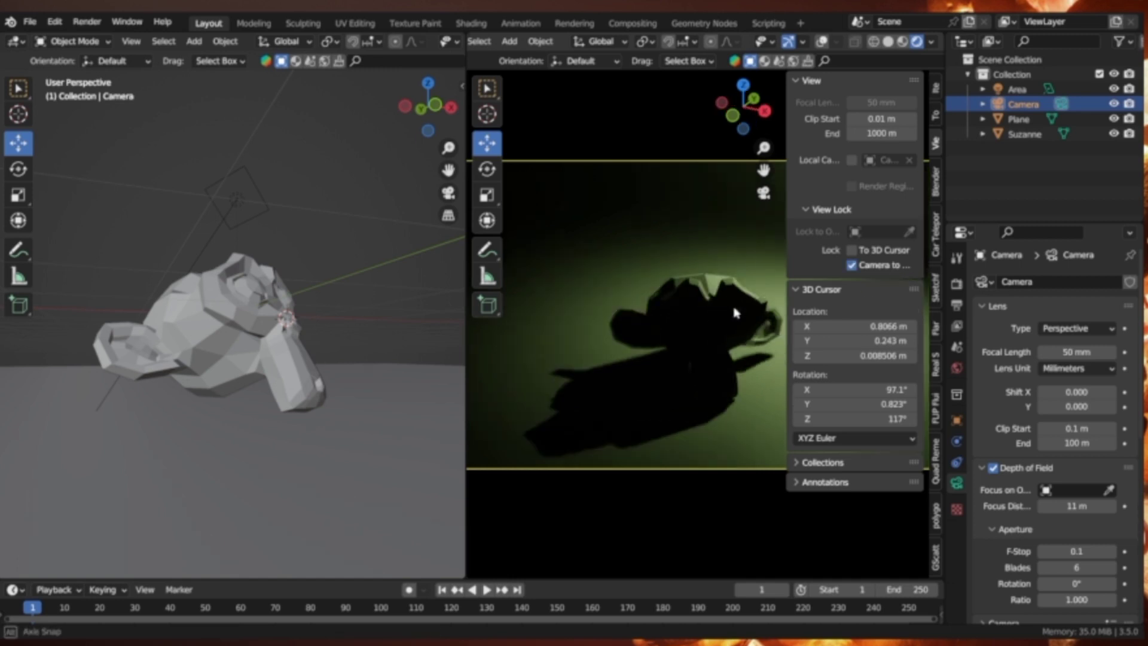
pyautogui.moveTo(741, 338); pyautogui.dragTo(711, 339, button='middle')
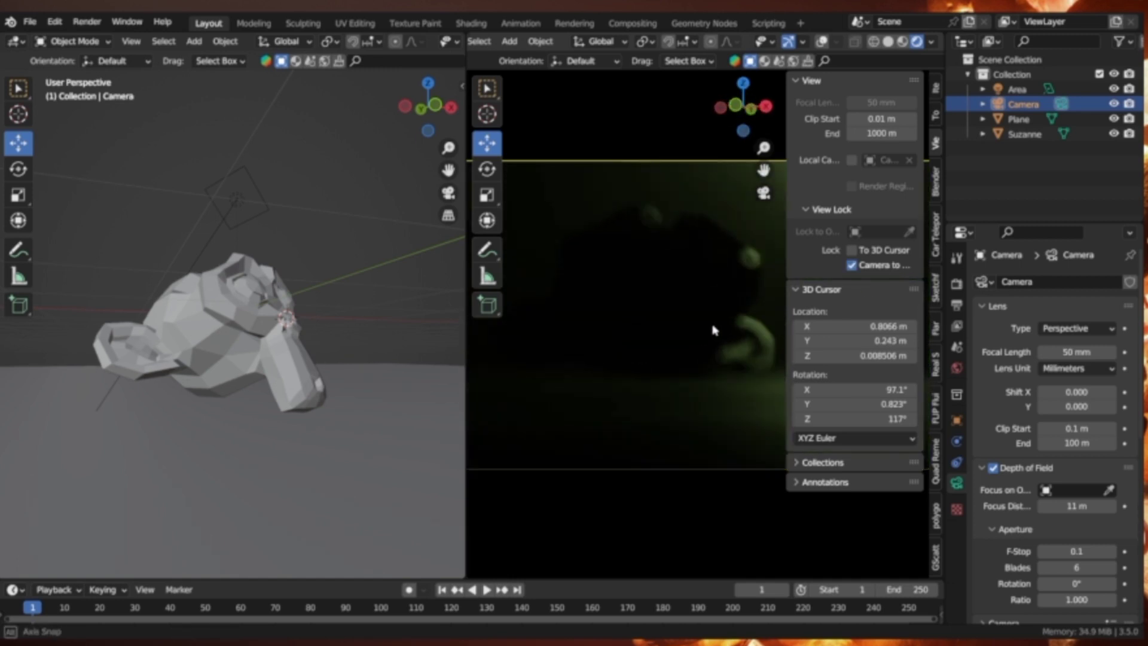
pyautogui.moveTo(711, 339); pyautogui.dragTo(712, 346, button='middle')
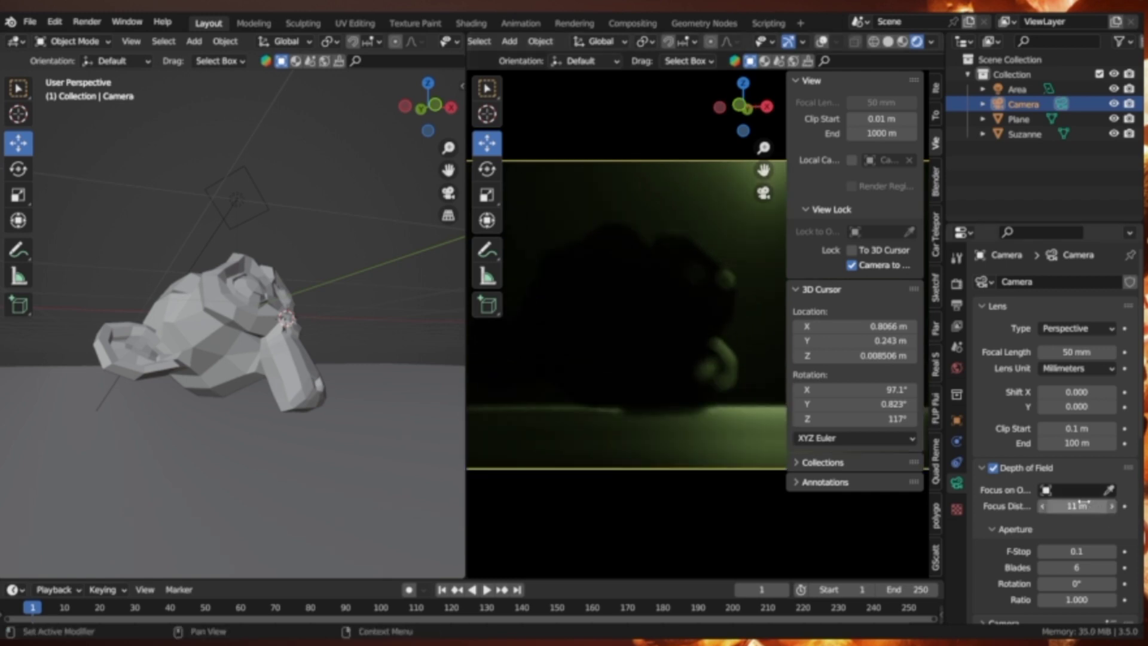
pyautogui.moveTo(1079, 505)
pyautogui.mouseDown()
pyautogui.moveTo(1058, 505)
pyautogui.moveTo(1085, 506)
pyautogui.mouseUp()
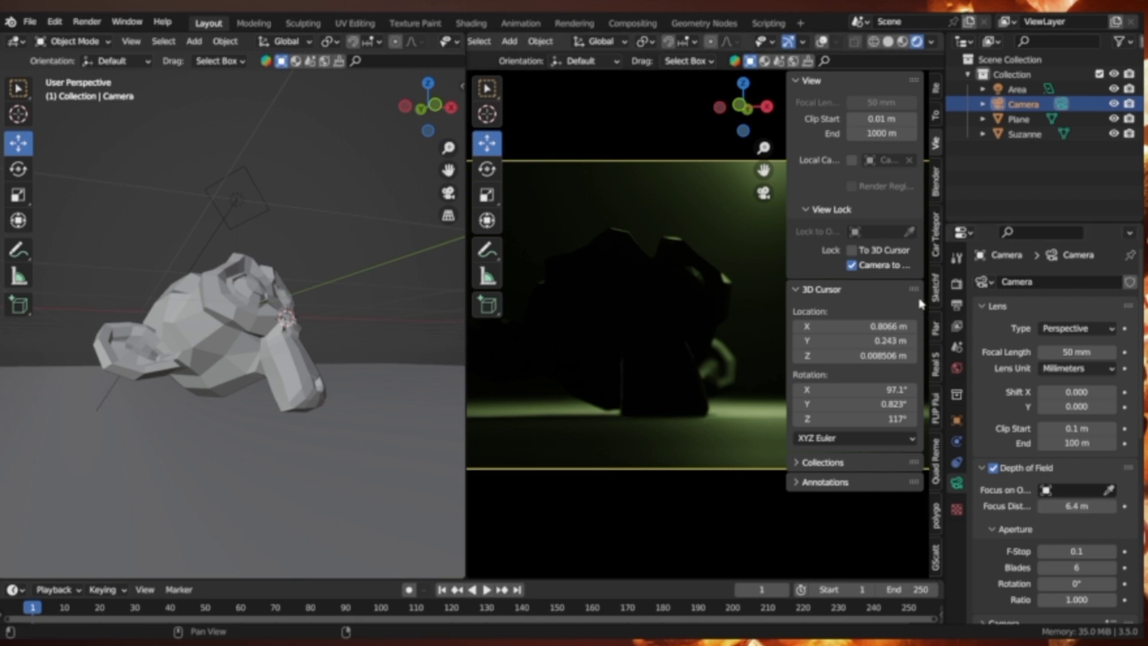
# Reposition the area light along Y, downward, and along X
pyautogui.click(233, 207)
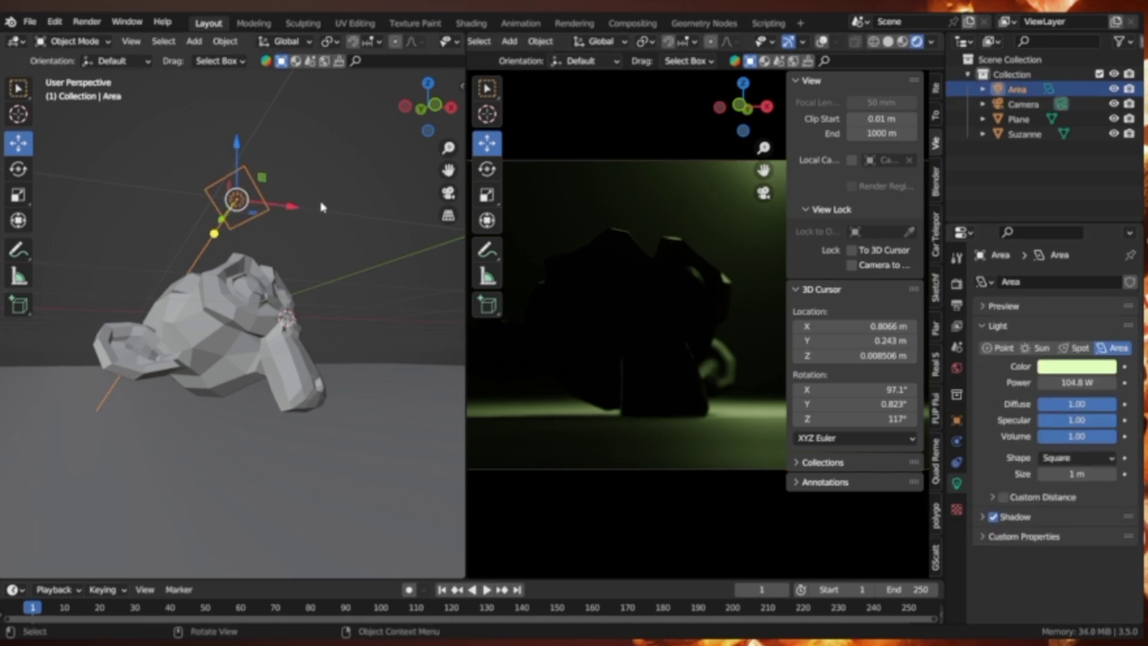
pyautogui.moveTo(318, 205); pyautogui.dragTo(199, 159, button='middle')
pyautogui.scroll(-5, 203, 162)
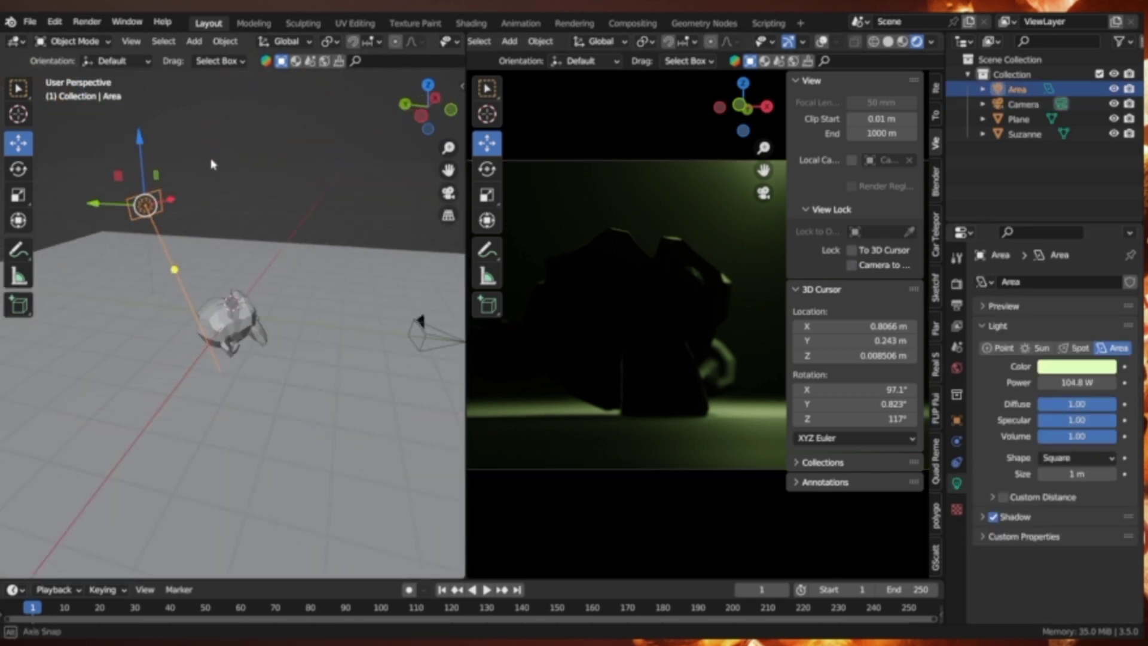
pyautogui.moveTo(96, 205); pyautogui.dragTo(147, 206)
pyautogui.moveTo(146, 207); pyautogui.dragTo(152, 168, button='middle')
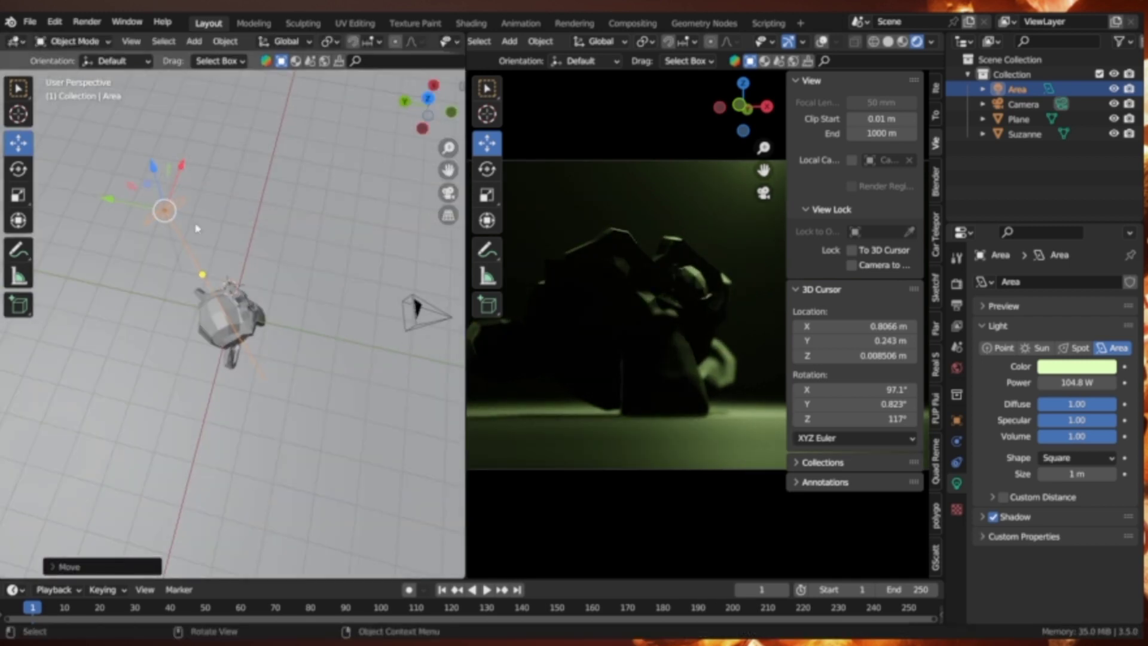
pyautogui.moveTo(152, 168); pyautogui.dragTo(194, 263)
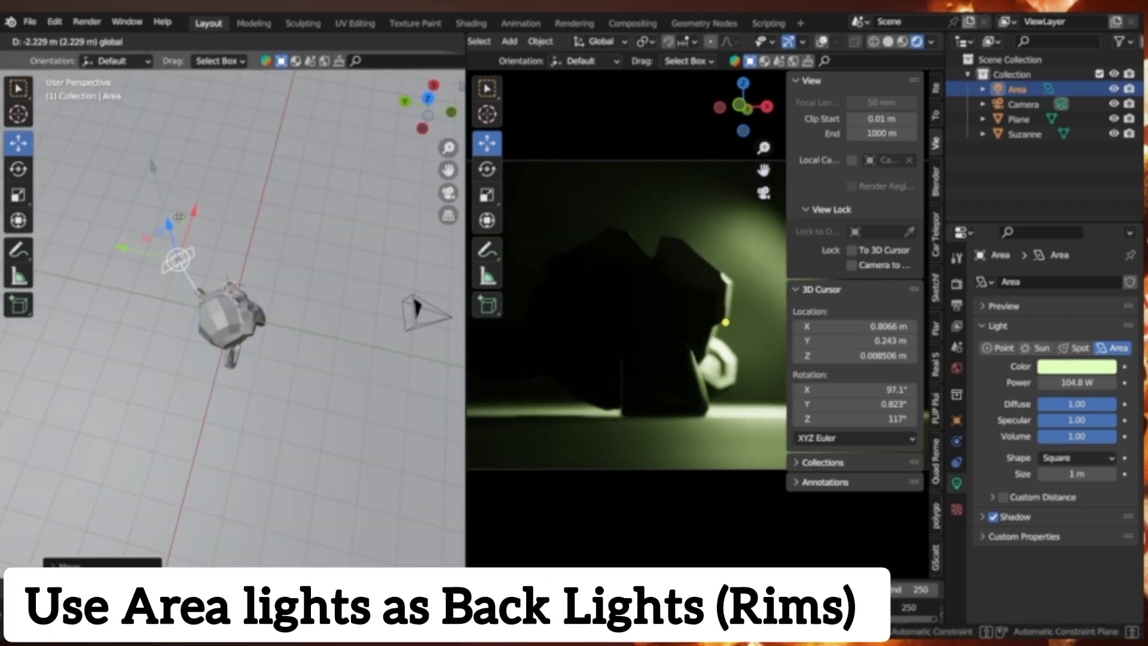
pyautogui.moveTo(195, 212); pyautogui.dragTo(213, 212)
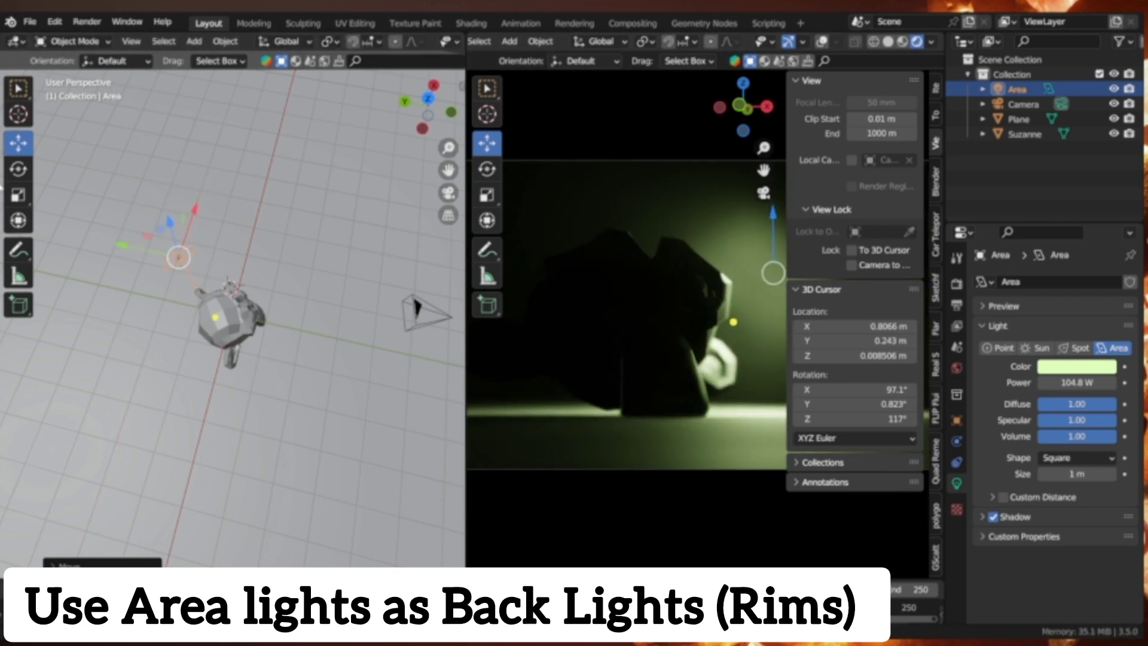
# Rotate the area light to face Suzanne
pyautogui.click(18, 168)
pyautogui.moveTo(191, 239); pyautogui.dragTo(192, 107, button='middle')
pyautogui.press('r')
pyautogui.press('r')
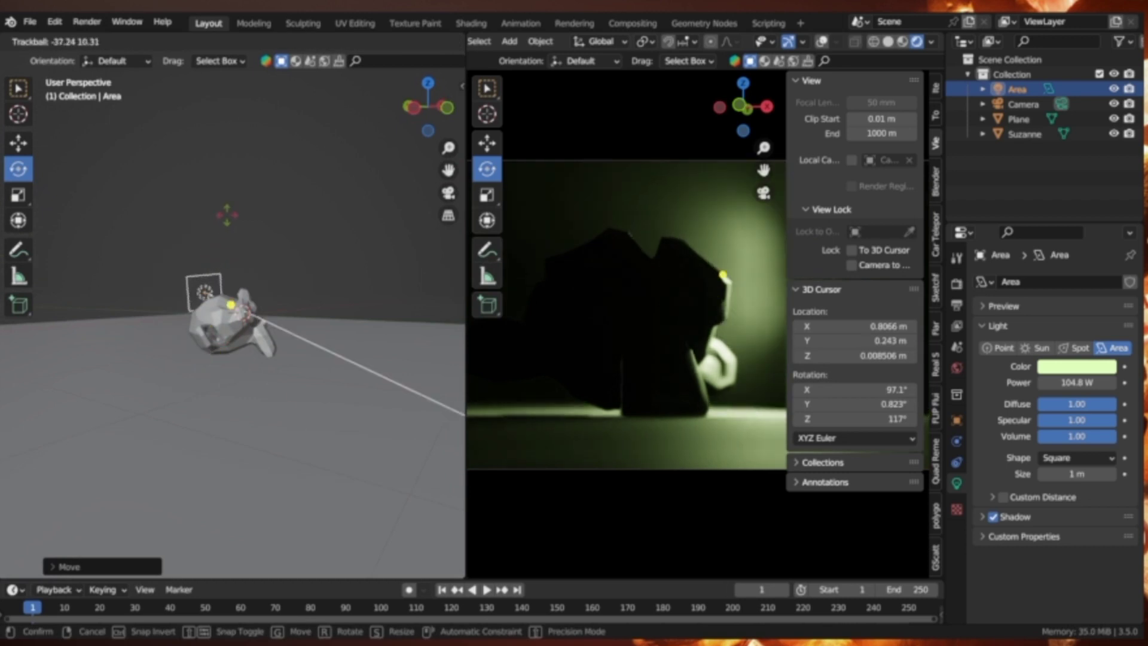
pyautogui.click(1000, 387)
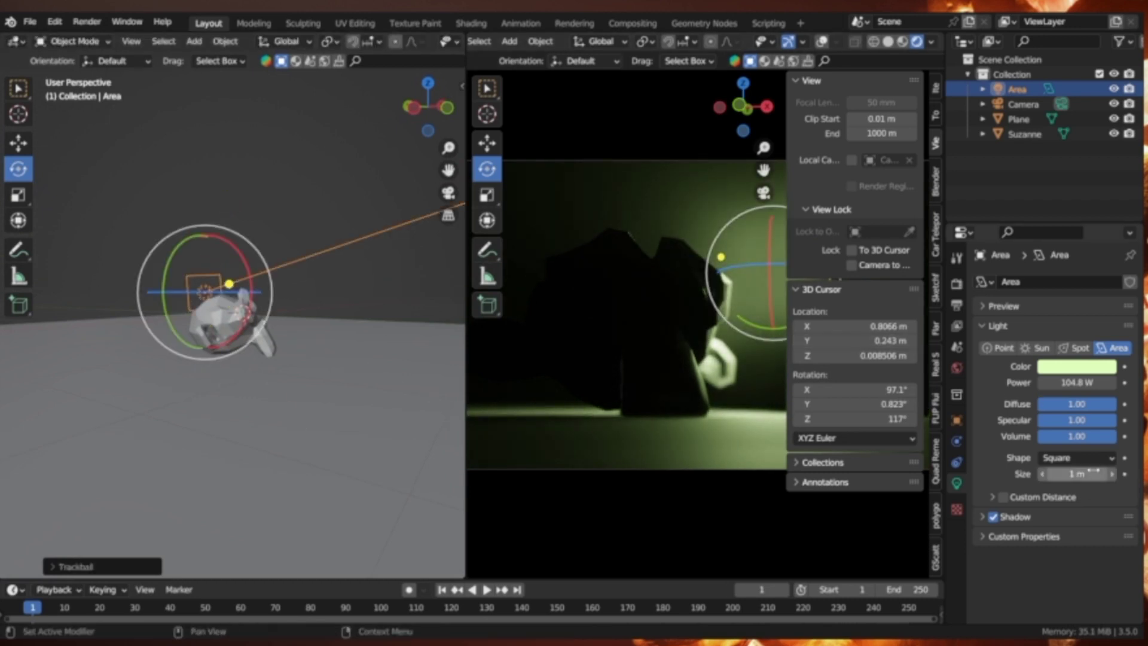
# Set the area light to 180 W, size 4.37 m, with contact shadows enabled
pyautogui.moveTo(1093, 471); pyautogui.dragTo(1097, 471)
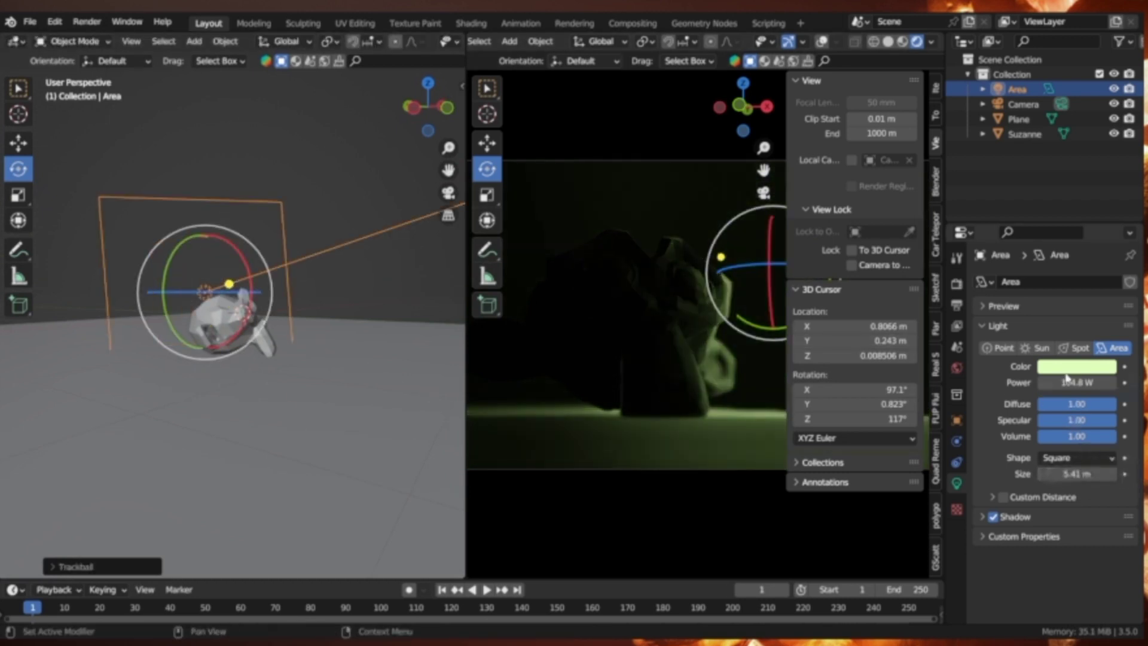
pyautogui.moveTo(1076, 382); pyautogui.dragTo(1100, 383)
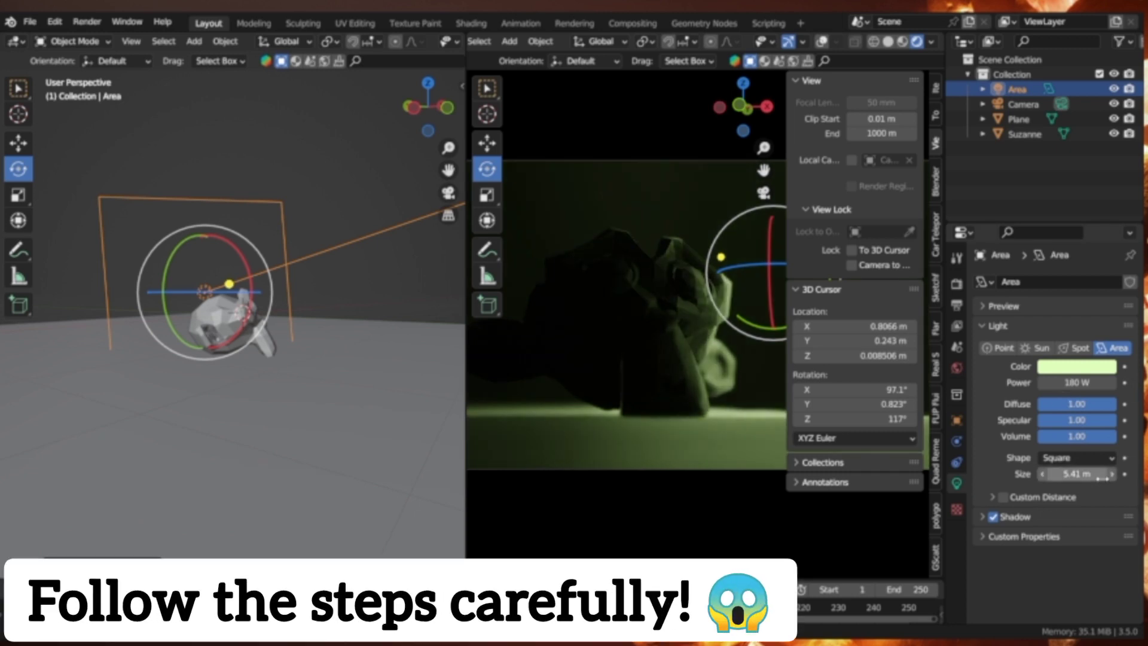
pyautogui.moveTo(1076, 473)
pyautogui.mouseDown()
pyautogui.moveTo(1064, 474)
pyautogui.moveTo(1091, 474)
pyautogui.mouseUp()
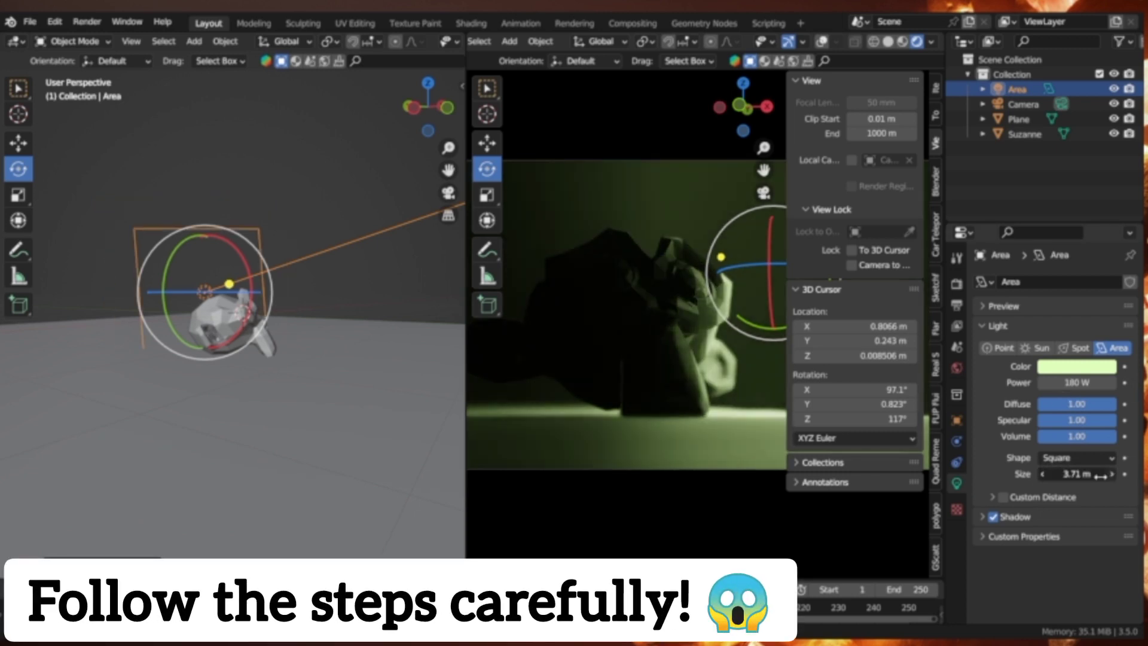
pyautogui.click(1045, 521)
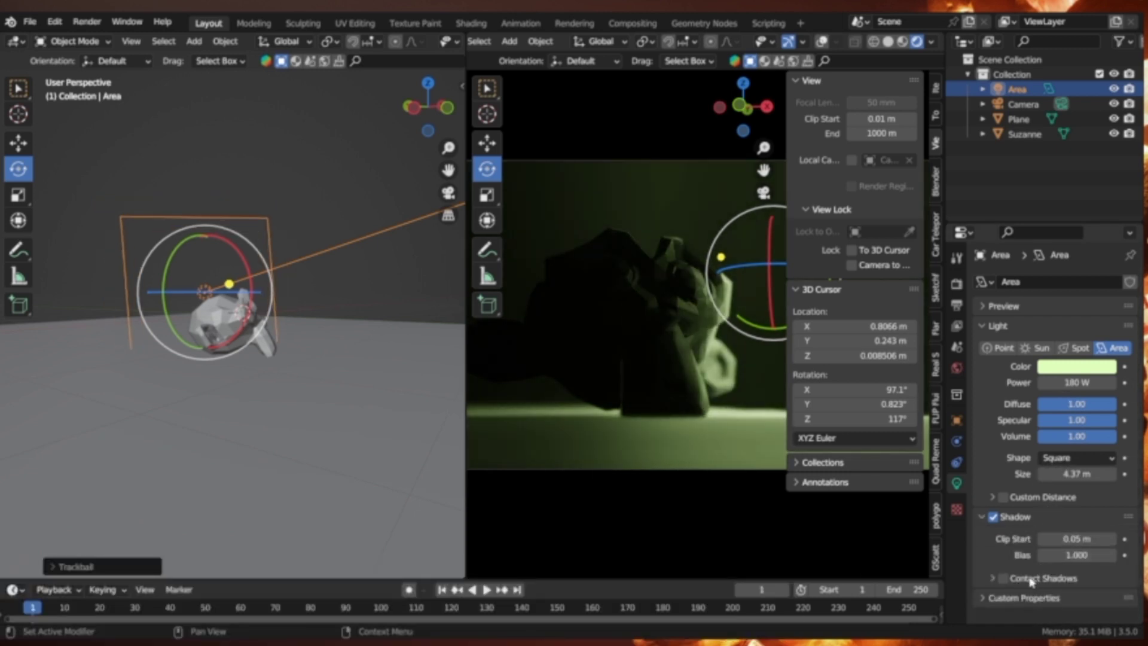
pyautogui.click(1002, 579)
pyautogui.click(1034, 512)
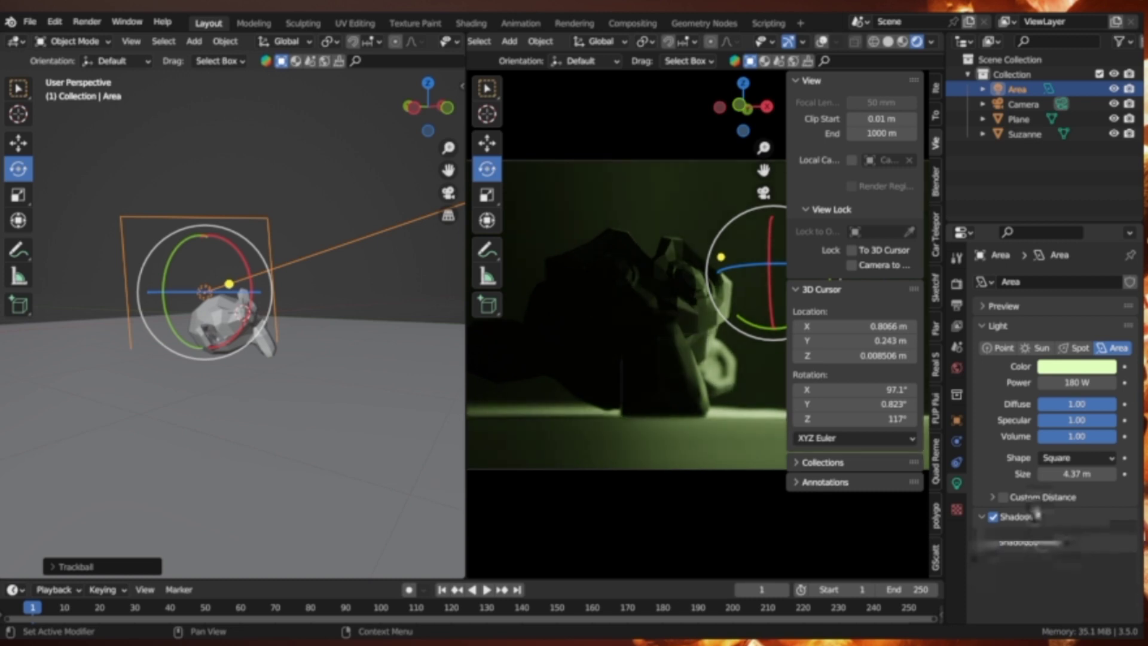
# Enable Refraction under the render's Screen Space Reflections settings
pyautogui.click(956, 284)
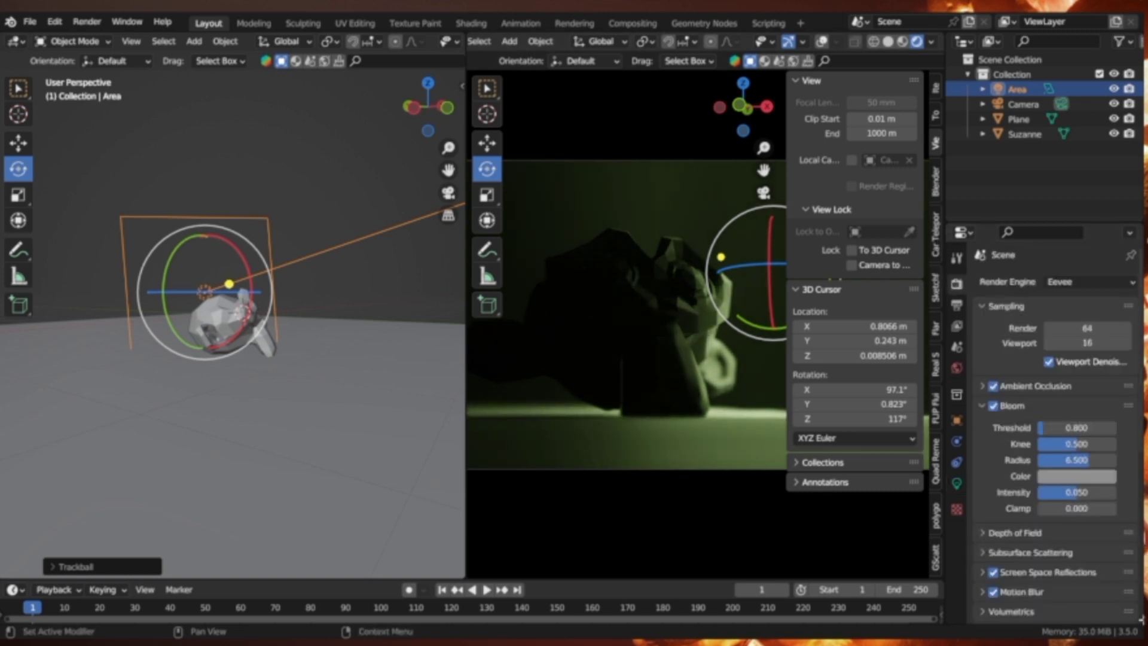
pyautogui.scroll(-5, 1083, 521)
pyautogui.scroll(-5, 1083, 520)
pyautogui.scroll(-5, 1083, 520)
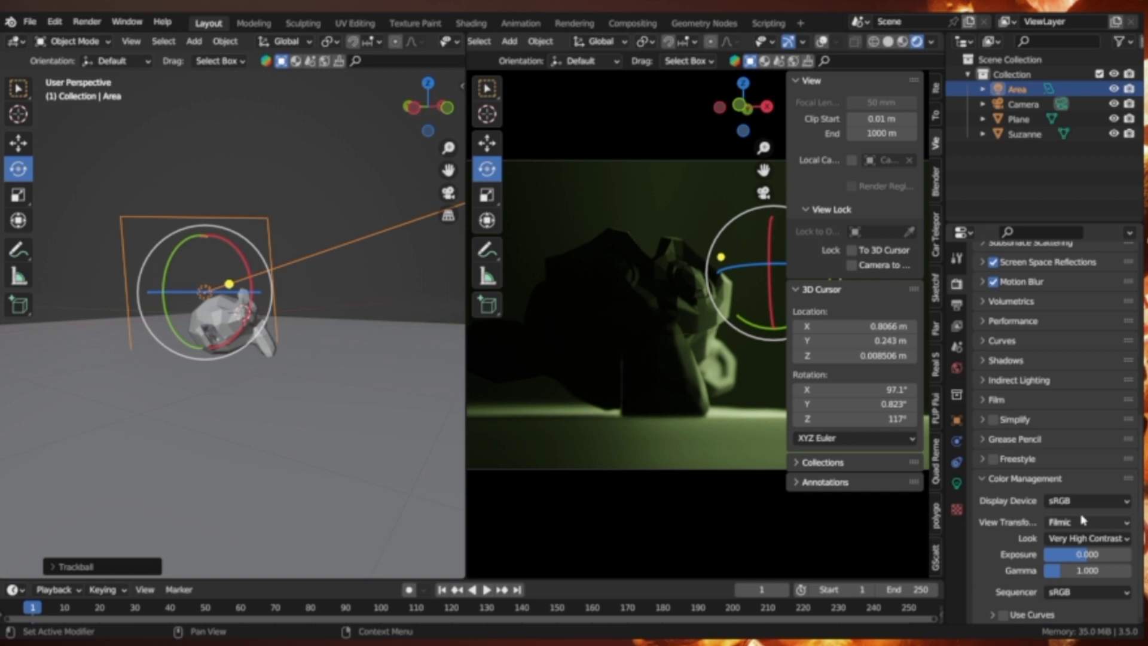
pyautogui.click(1064, 262)
pyautogui.click(1042, 284)
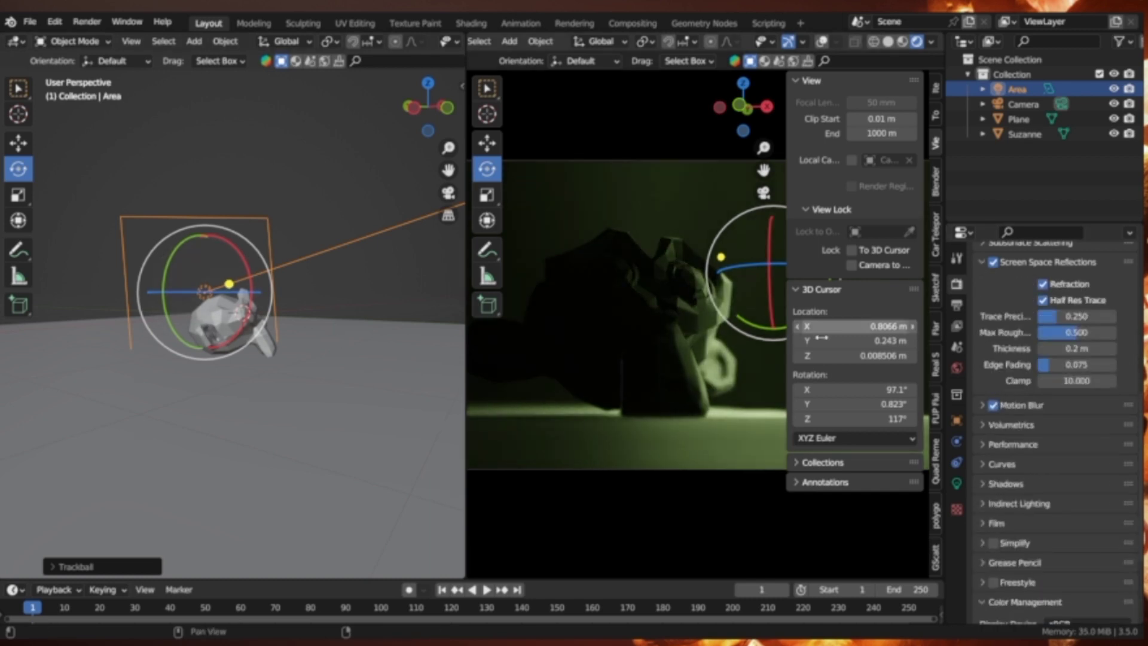
# Set the camera's F-Stop to 0.2 and widen the camera view to full width
pyautogui.click(957, 483)
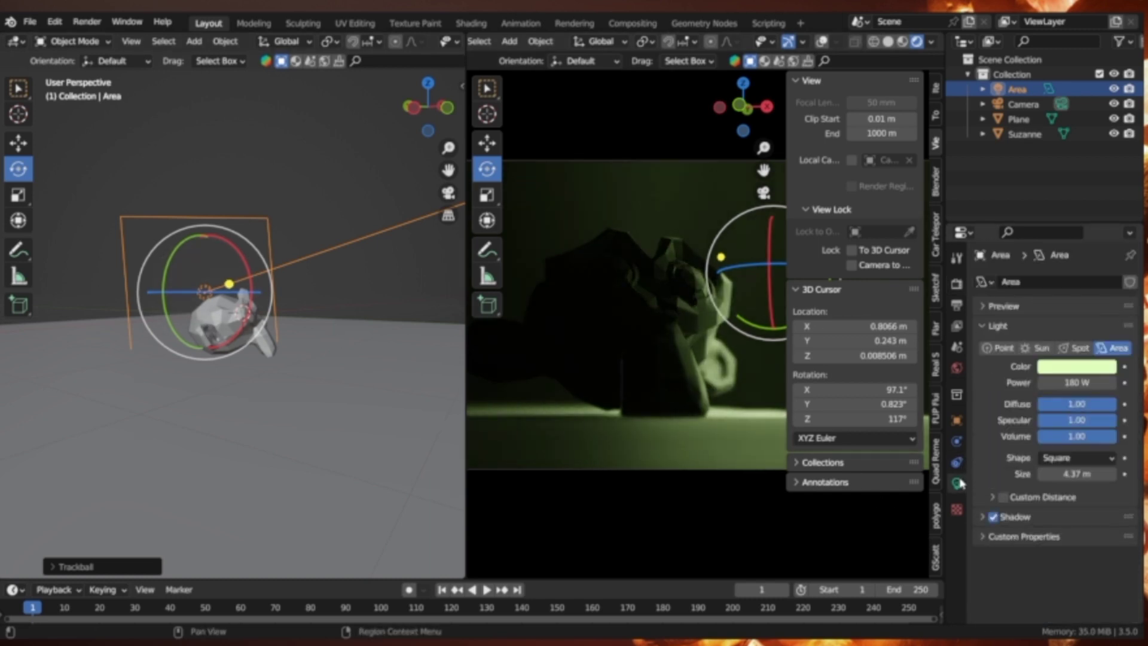
pyautogui.click(1022, 104)
pyautogui.scroll(-3, 1052, 440)
pyautogui.click(1112, 457)
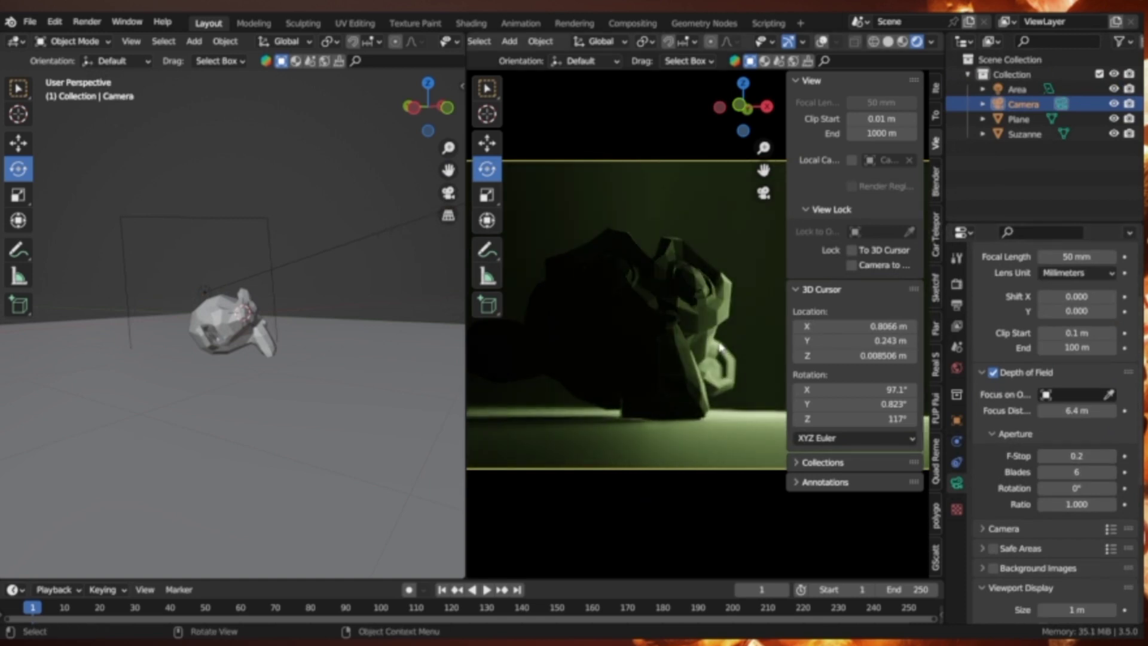
pyautogui.moveTo(785, 227); pyautogui.dragTo(1139, 297)
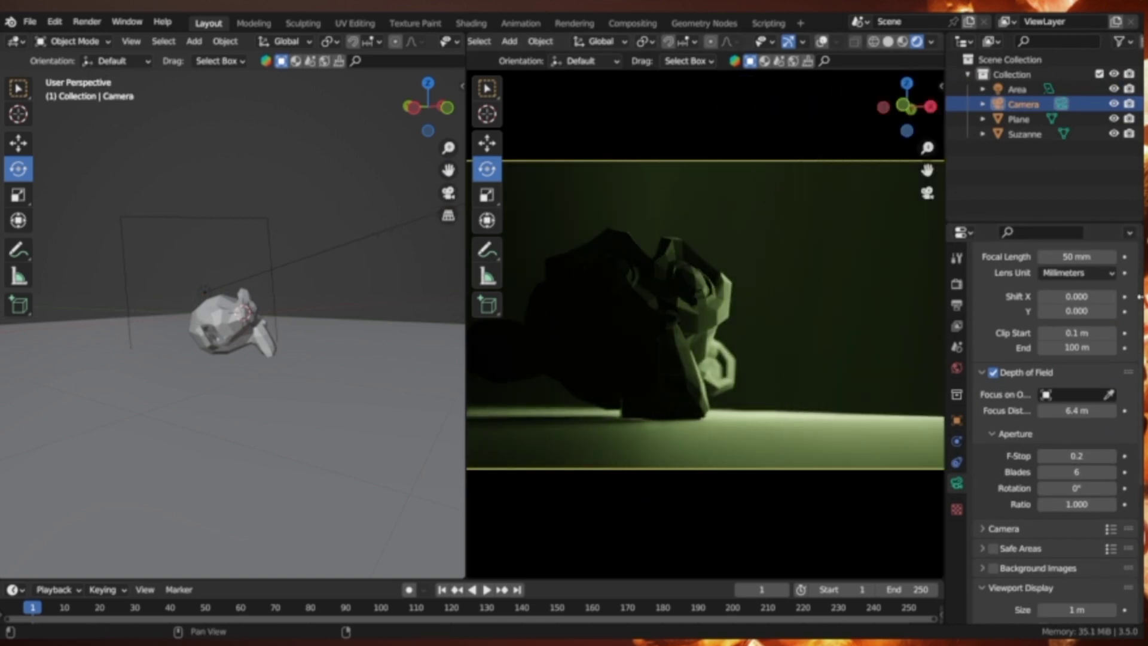
# Try Shade Smooth on Suzanne, revert her to flat shading, then deselect her
pyautogui.click(616, 299)
pyautogui.rightClick(660, 299)
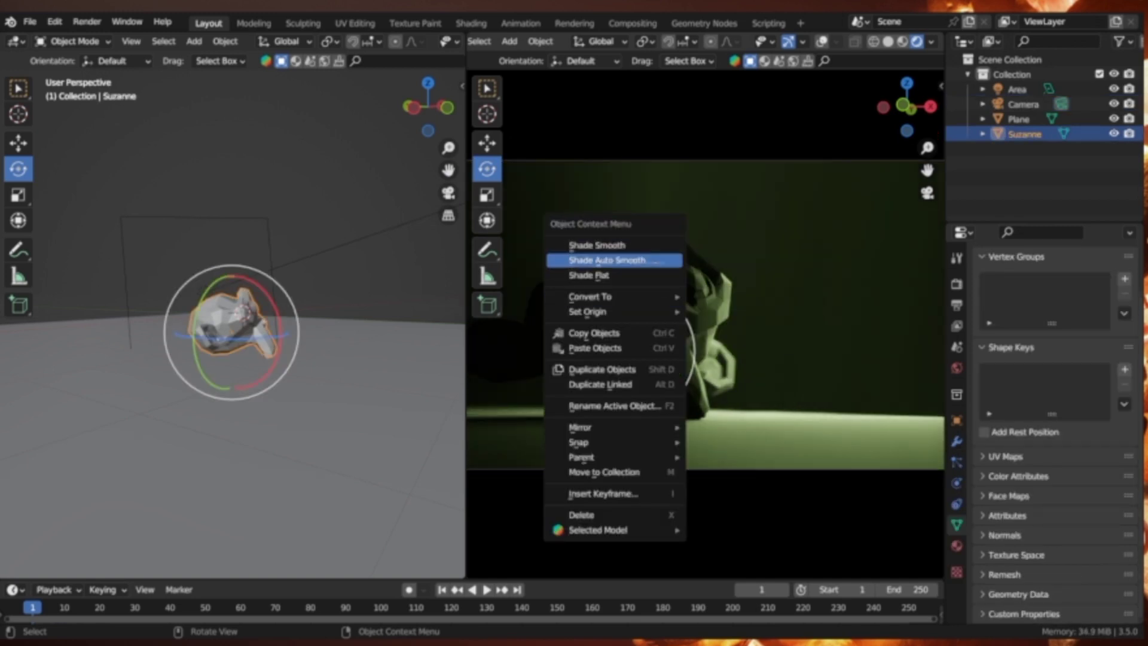
pyautogui.click(664, 245)
pyautogui.rightClick(657, 287)
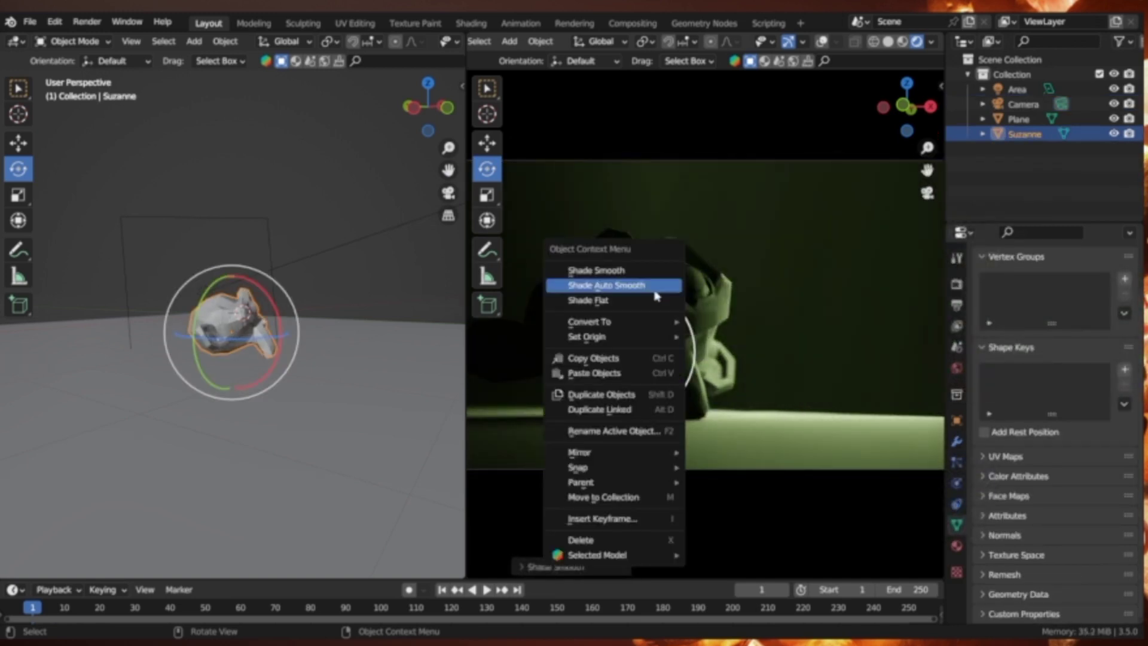
pyautogui.click(658, 290)
pyautogui.click(254, 168)
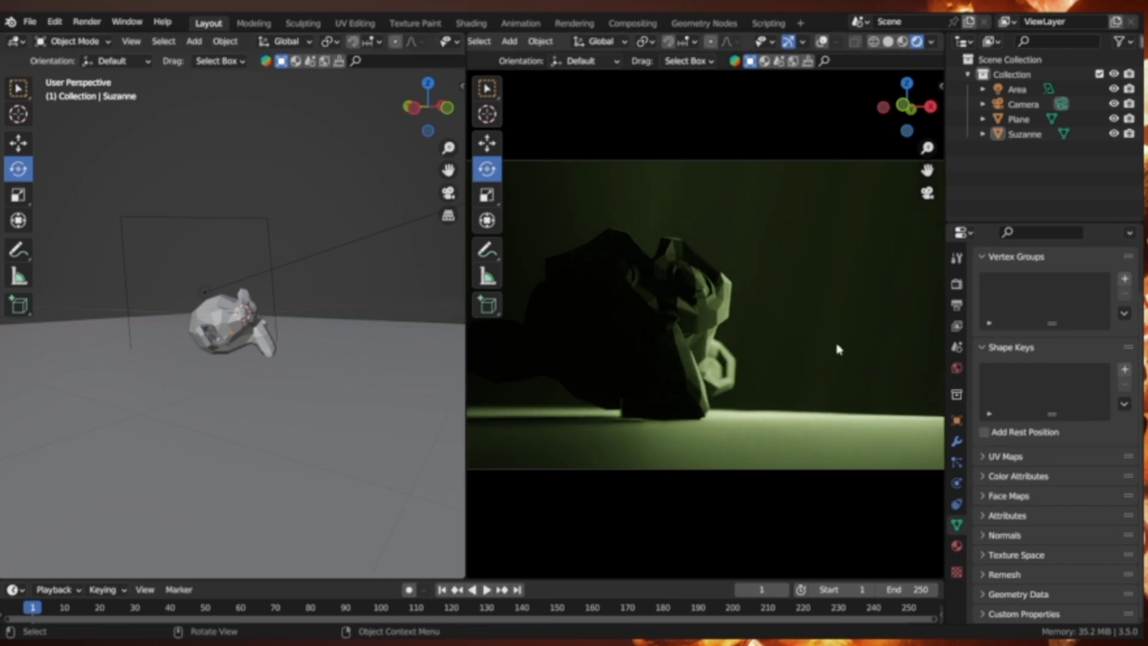
# Plug a ColorRamp into the world's Volume Scatter fog colour
pyautogui.click(957, 367)
pyautogui.click(1058, 472)
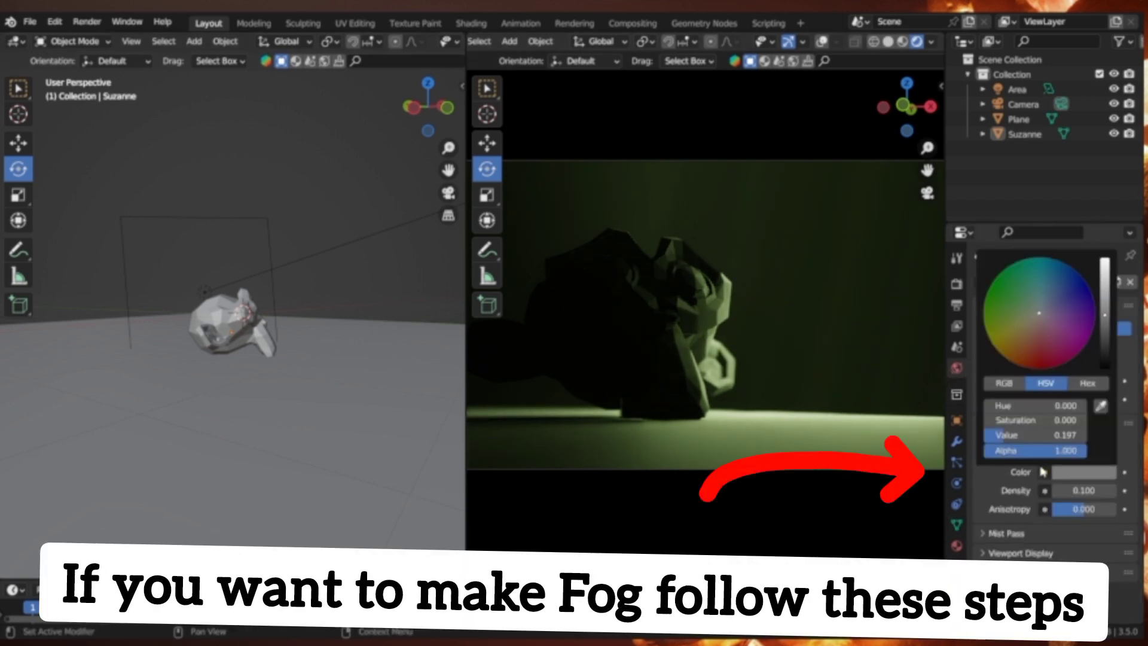
pyautogui.click(1044, 472)
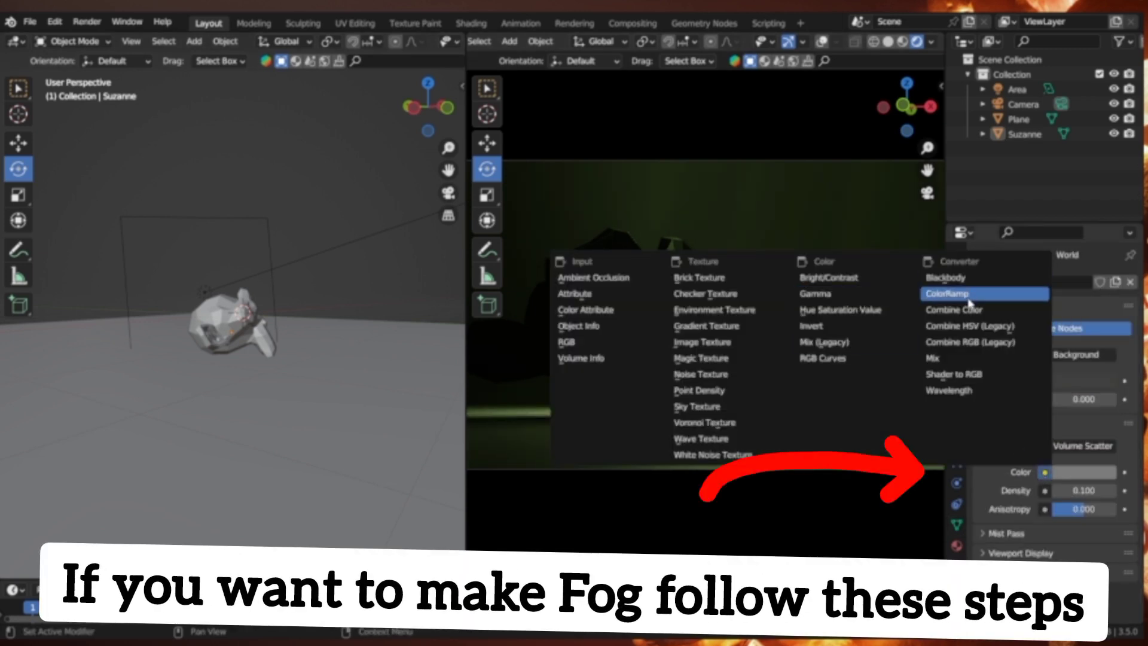
pyautogui.click(969, 294)
# Drive the ColorRamp factor with a Noise Texture switched to 4D
pyautogui.click(1043, 570)
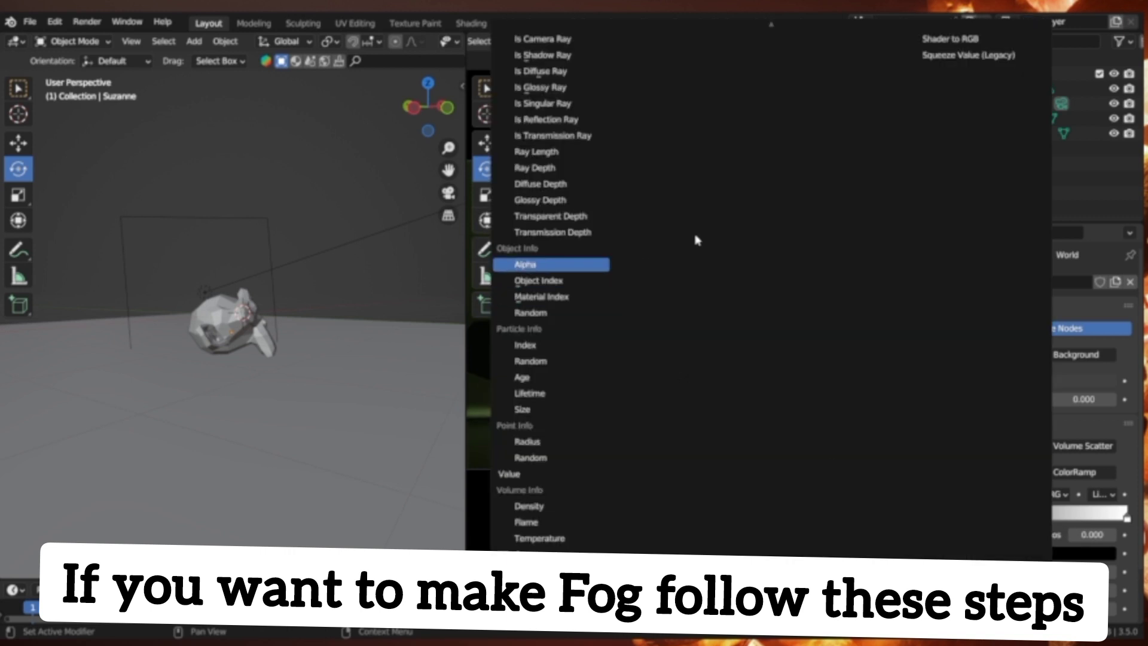
pyautogui.scroll(12, 695, 239)
pyautogui.scroll(15, 695, 240)
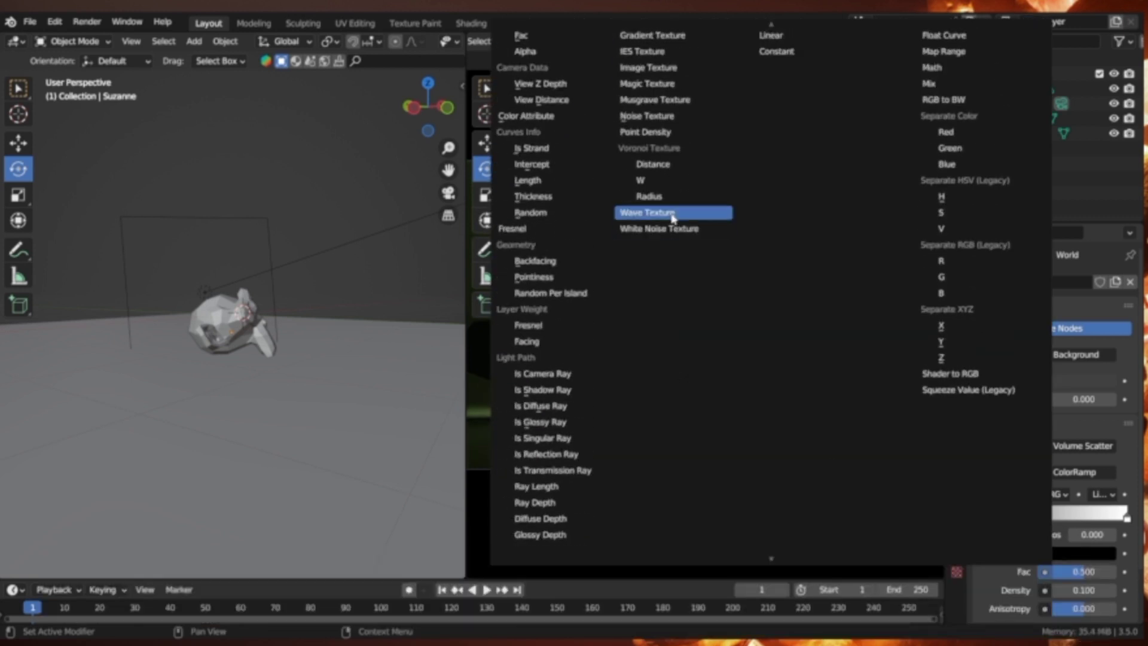
pyautogui.click(684, 116)
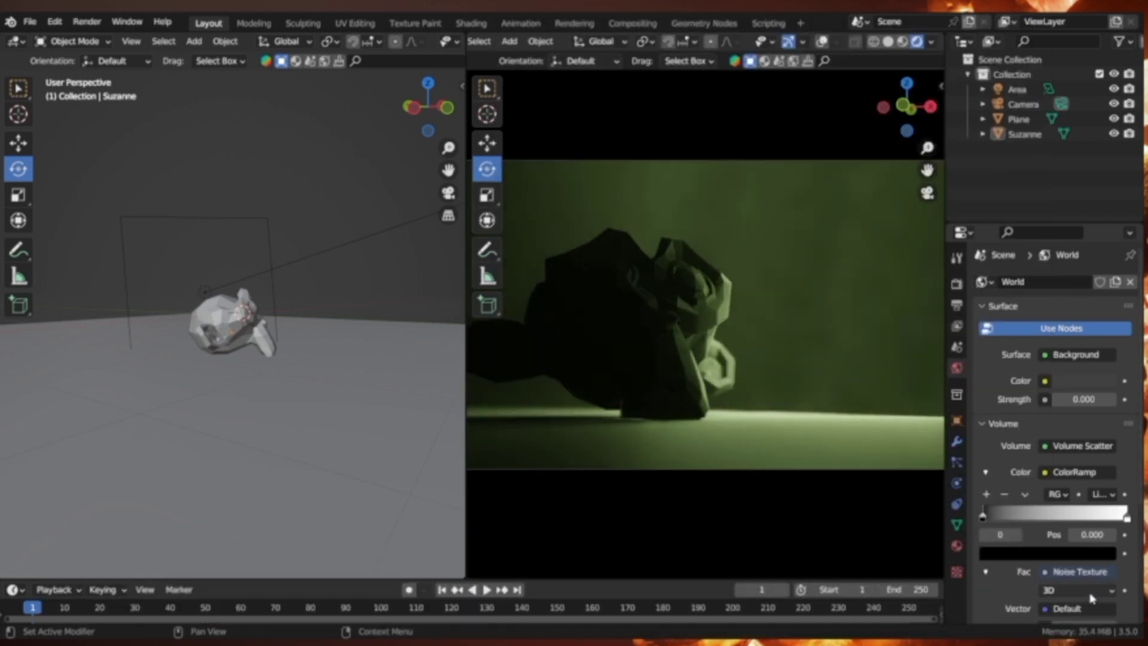
pyautogui.click(1090, 592)
pyautogui.click(1076, 526)
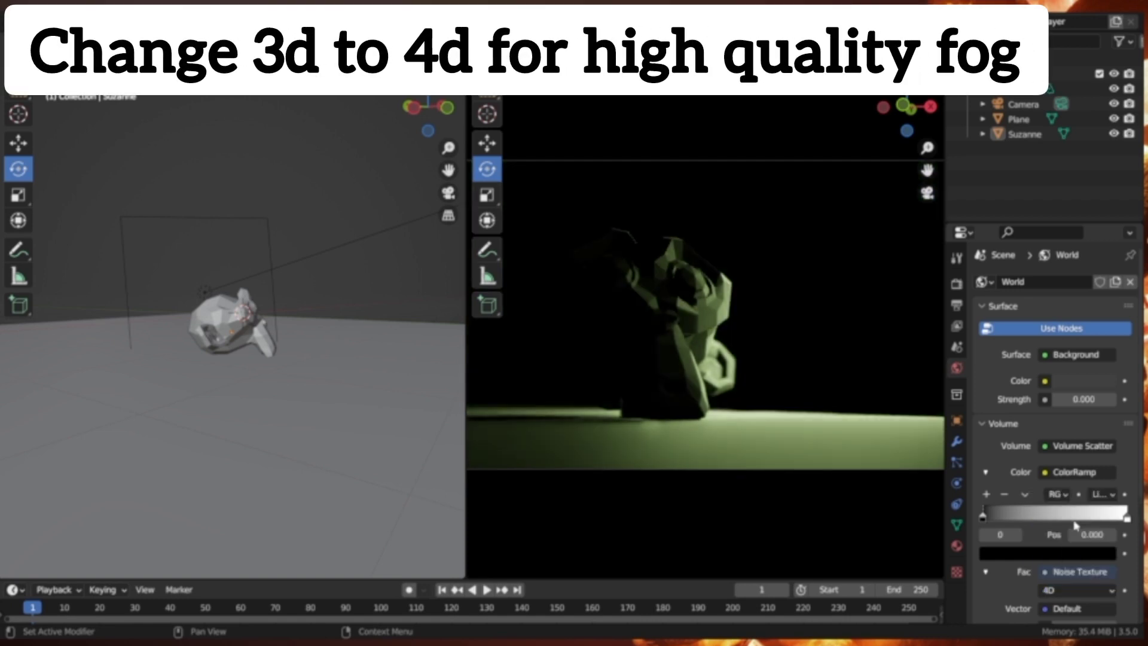
pyautogui.scroll(-5, 1076, 526)
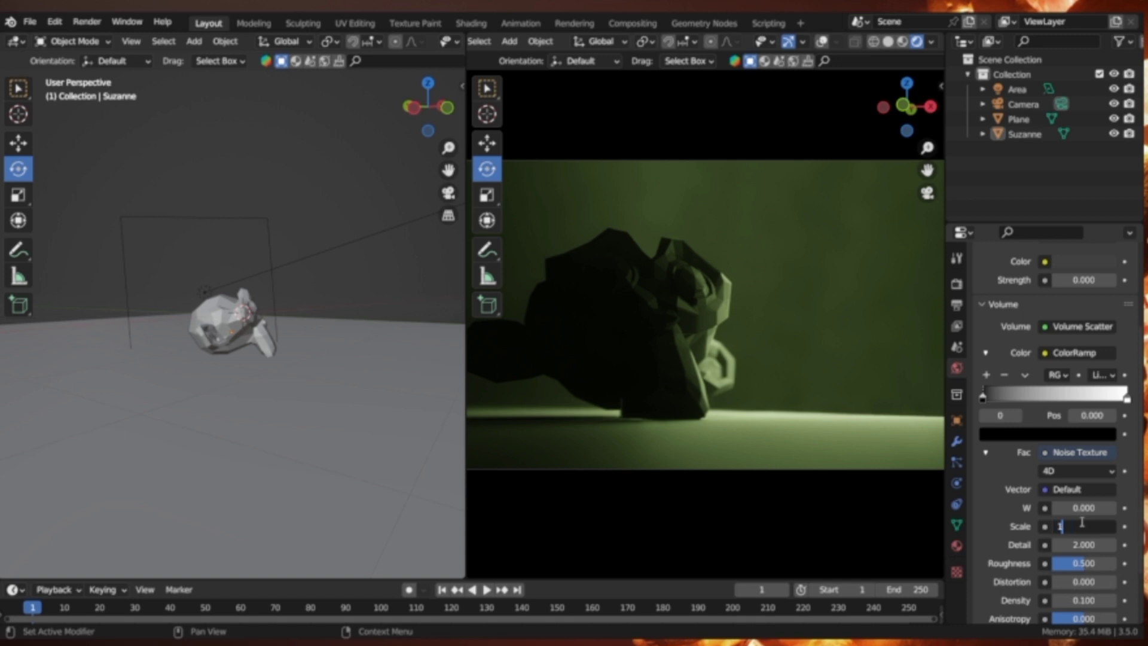
# Set noise W to 2.400, try Scale 1 and 0.1, and shift the black ramp stop
pyautogui.press('Return')
pyautogui.moveTo(1094, 507); pyautogui.dragTo(1085, 529)
pyautogui.write('0.1')
pyautogui.press('Return')
pyautogui.moveTo(984, 399); pyautogui.dragTo(1046, 398)
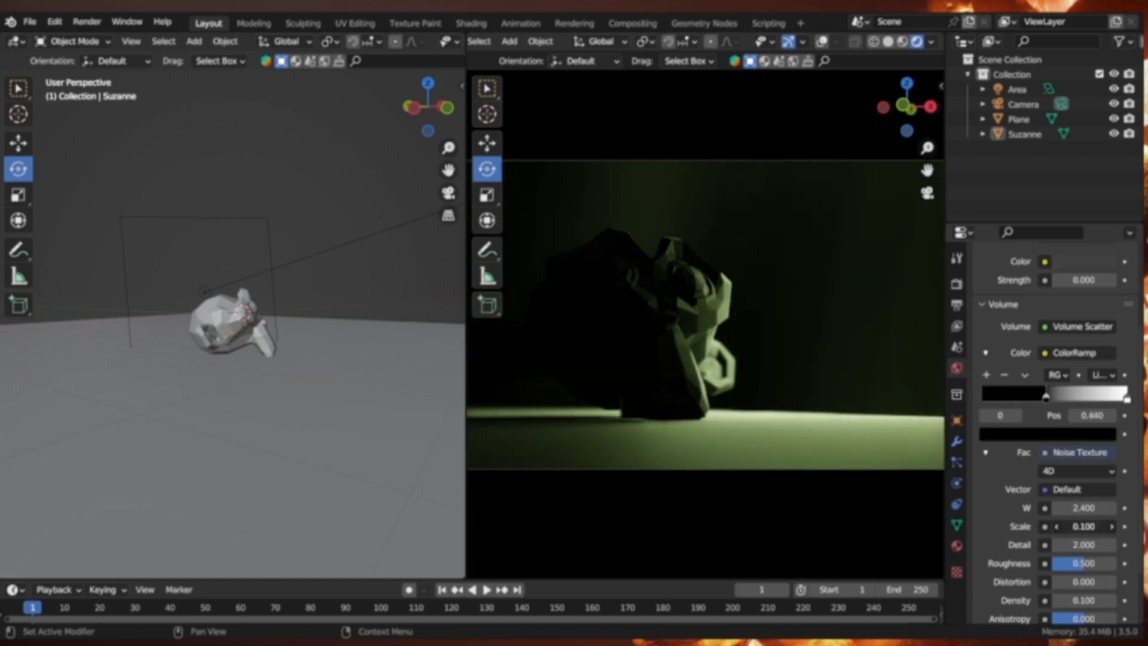
pyautogui.moveTo(1084, 526)
pyautogui.mouseDown()
pyautogui.moveTo(1097, 526)
pyautogui.moveTo(1084, 526)
pyautogui.mouseUp()
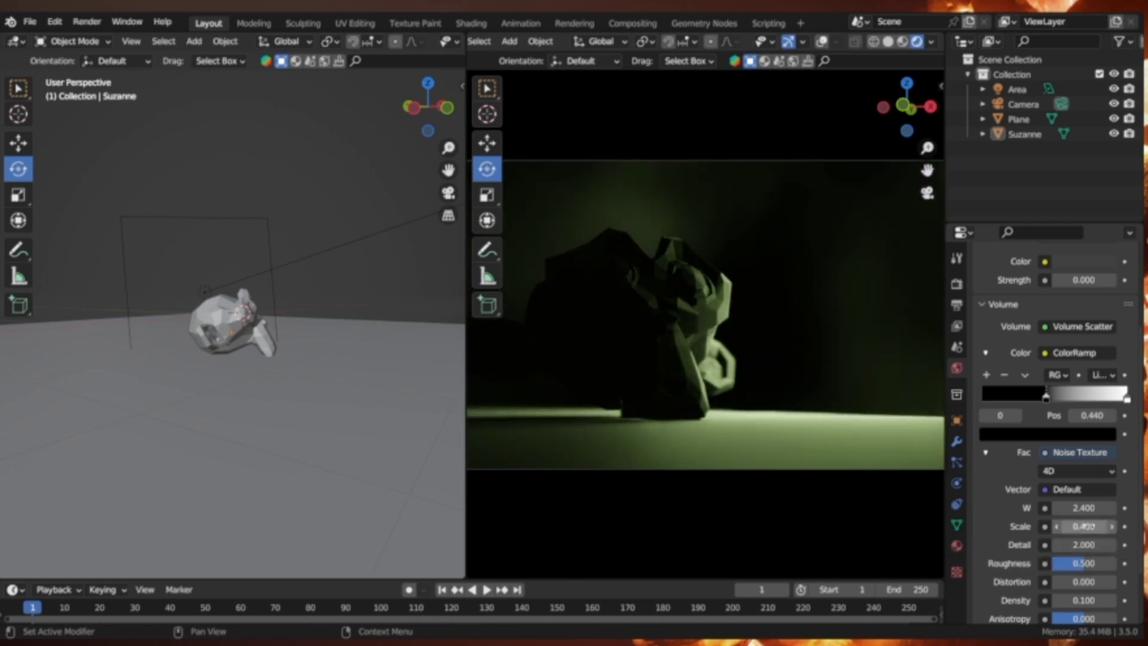
# Darken a ramp stop to Value 0.049 and set noise Scale to 4.400
pyautogui.click(1071, 435)
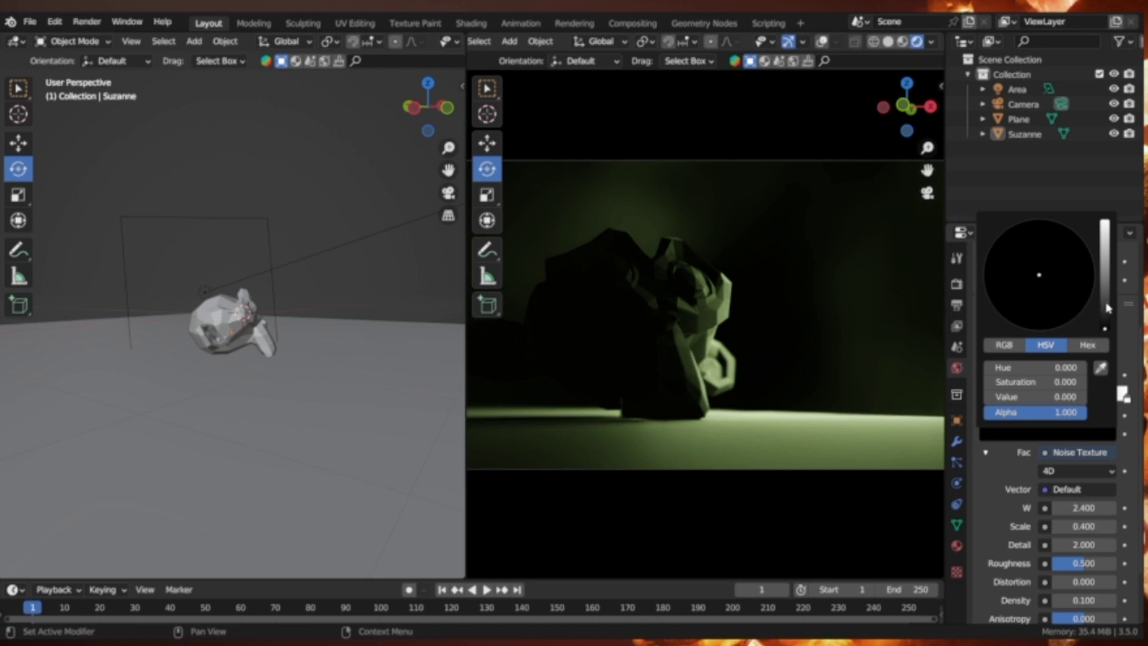
pyautogui.moveTo(1106, 307); pyautogui.dragTo(1106, 281)
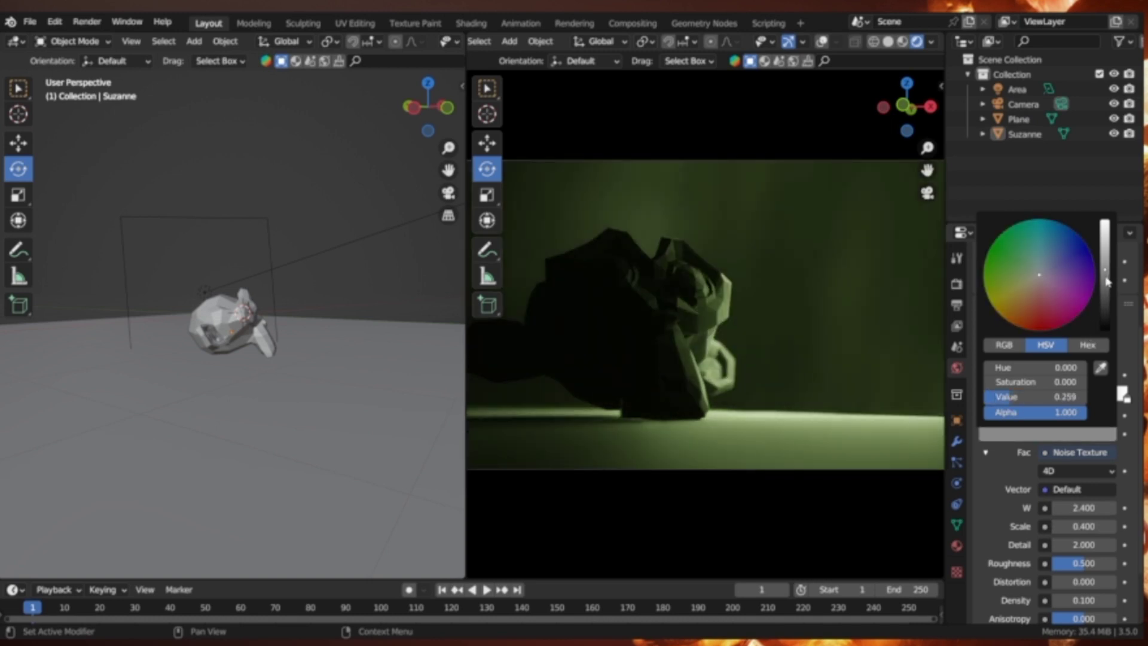
pyautogui.click(1126, 398)
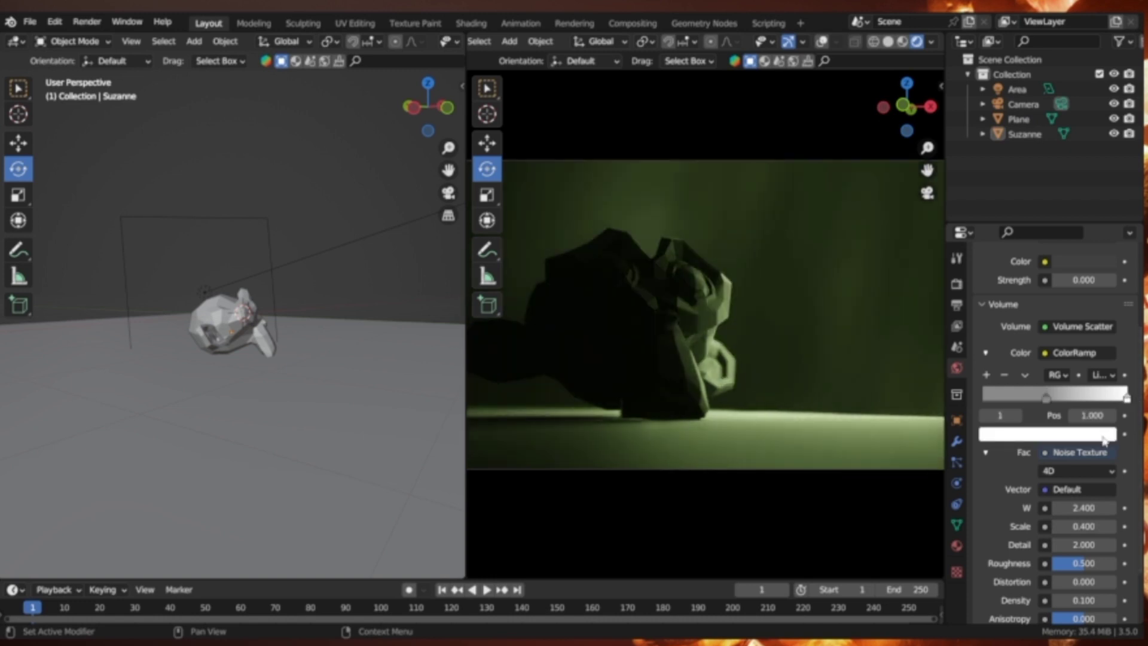
pyautogui.click(1103, 435)
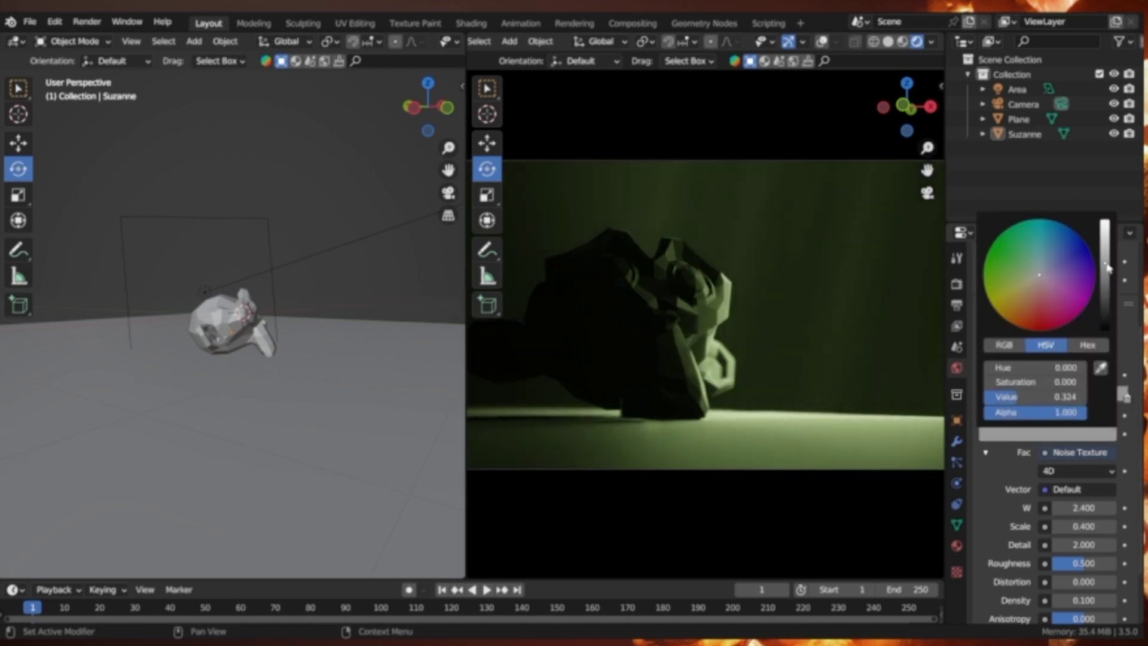
pyautogui.click(1053, 435)
pyautogui.click(1106, 308)
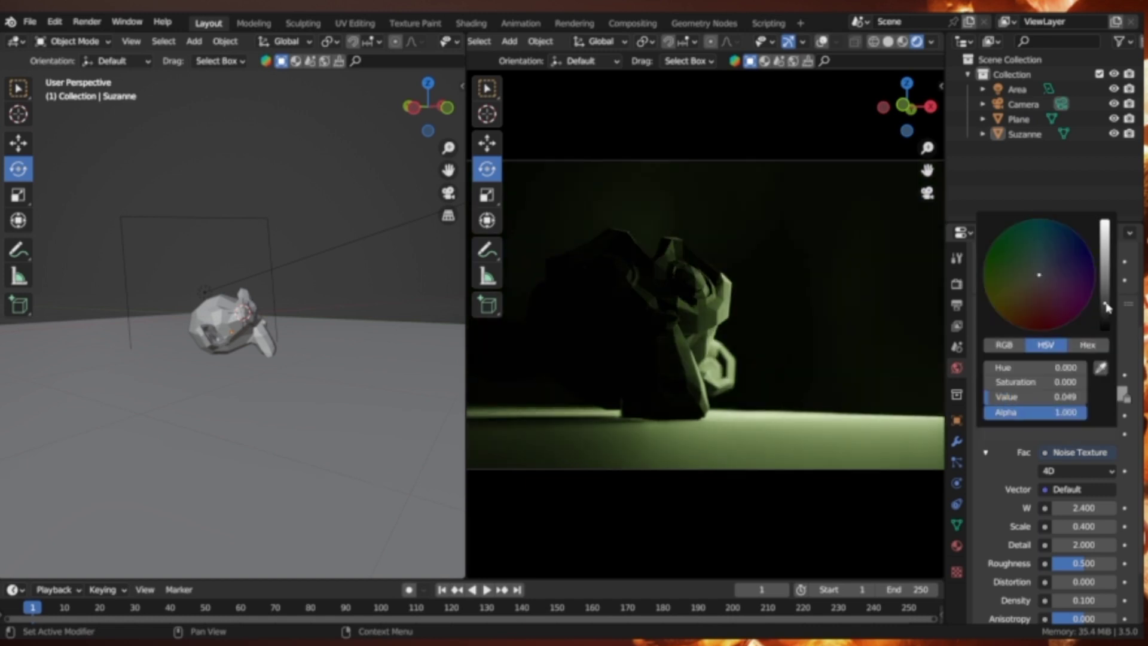
pyautogui.moveTo(1083, 526)
pyautogui.mouseDown()
pyautogui.moveTo(1112, 525)
pyautogui.moveTo(1064, 526)
pyautogui.moveTo(1112, 525)
pyautogui.mouseUp()
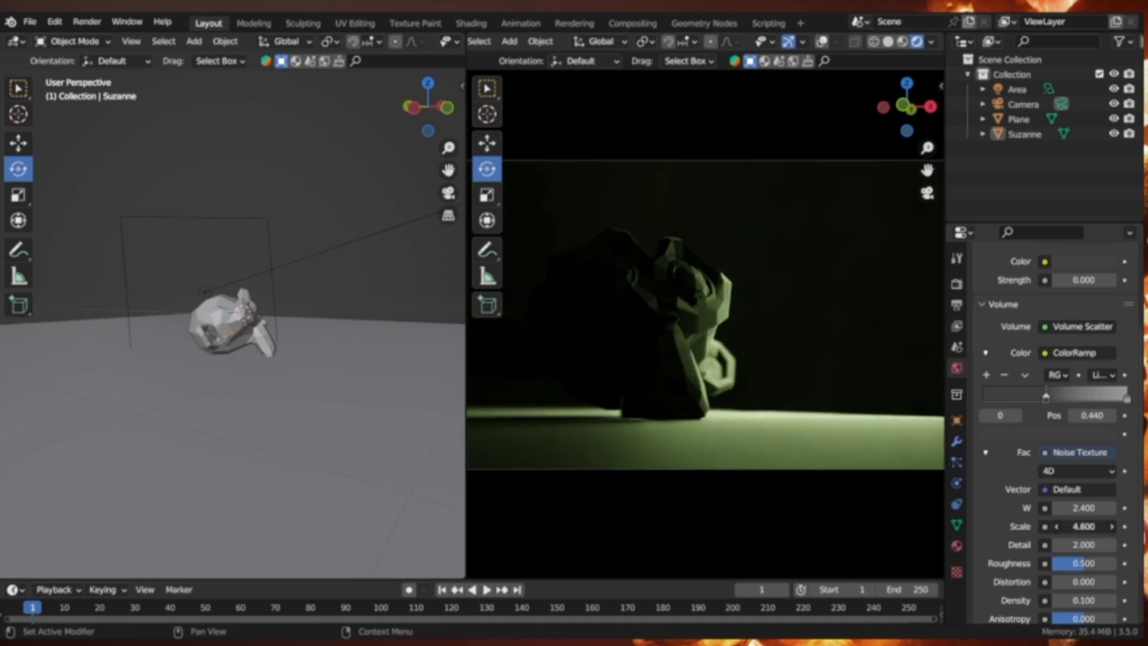
pyautogui.moveTo(1103, 526); pyautogui.dragTo(1094, 526)
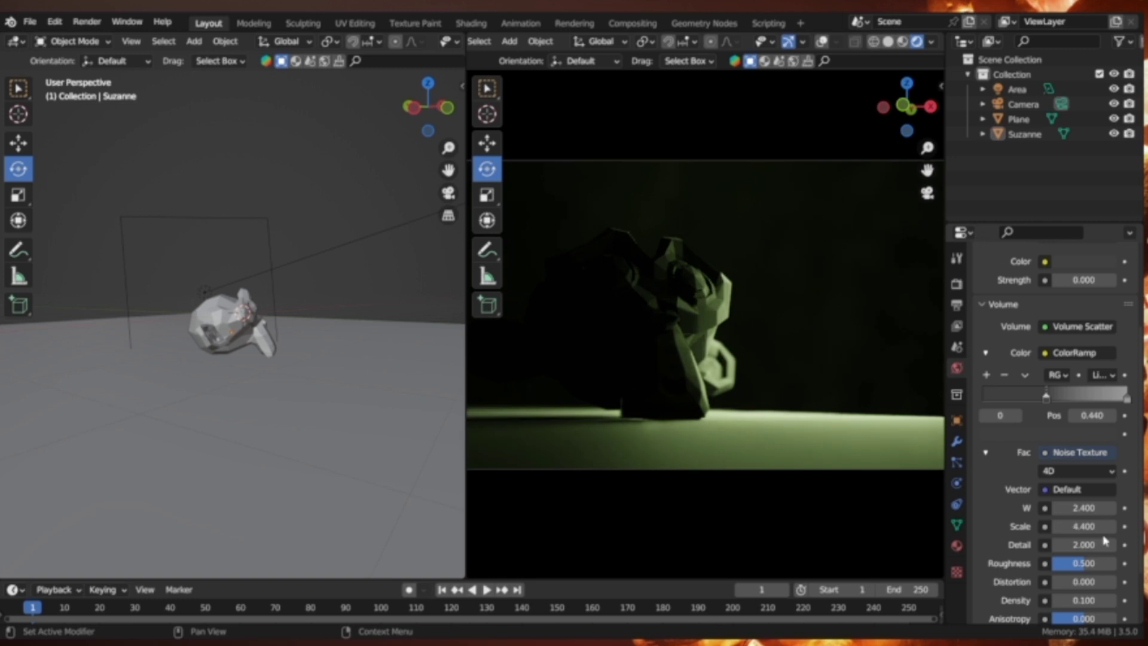
# Make the right ramp stop nearly white and set noise Scale to 1.000
pyautogui.click(1128, 396)
pyautogui.click(1046, 434)
pyautogui.moveTo(1113, 255); pyautogui.dragTo(1126, 396)
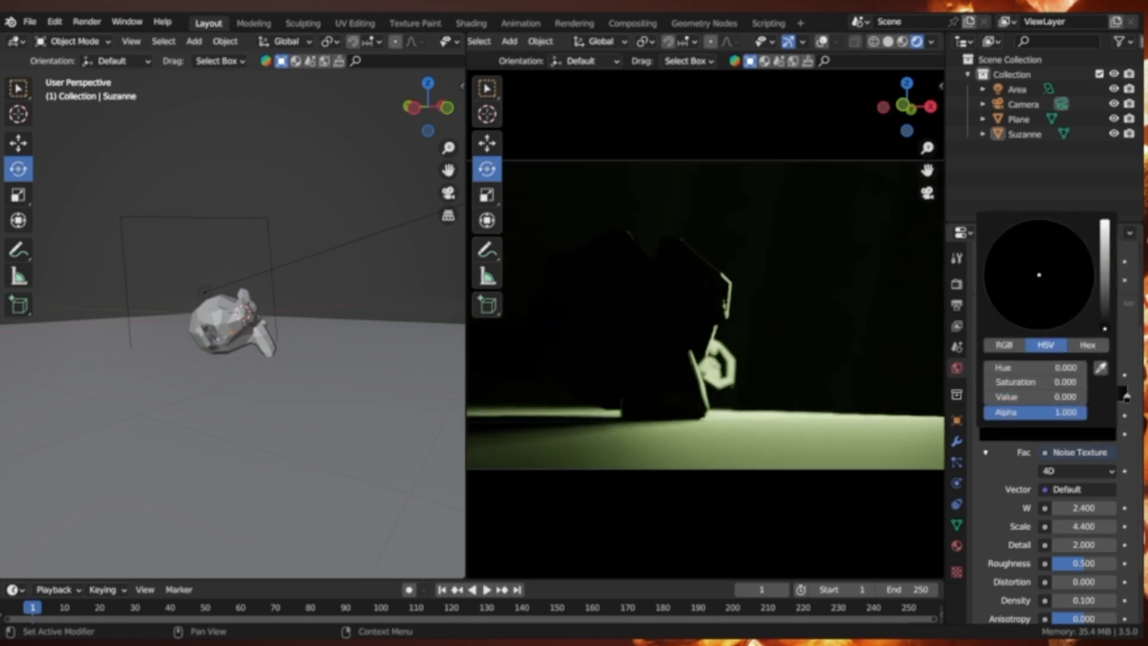
pyautogui.click(1106, 228)
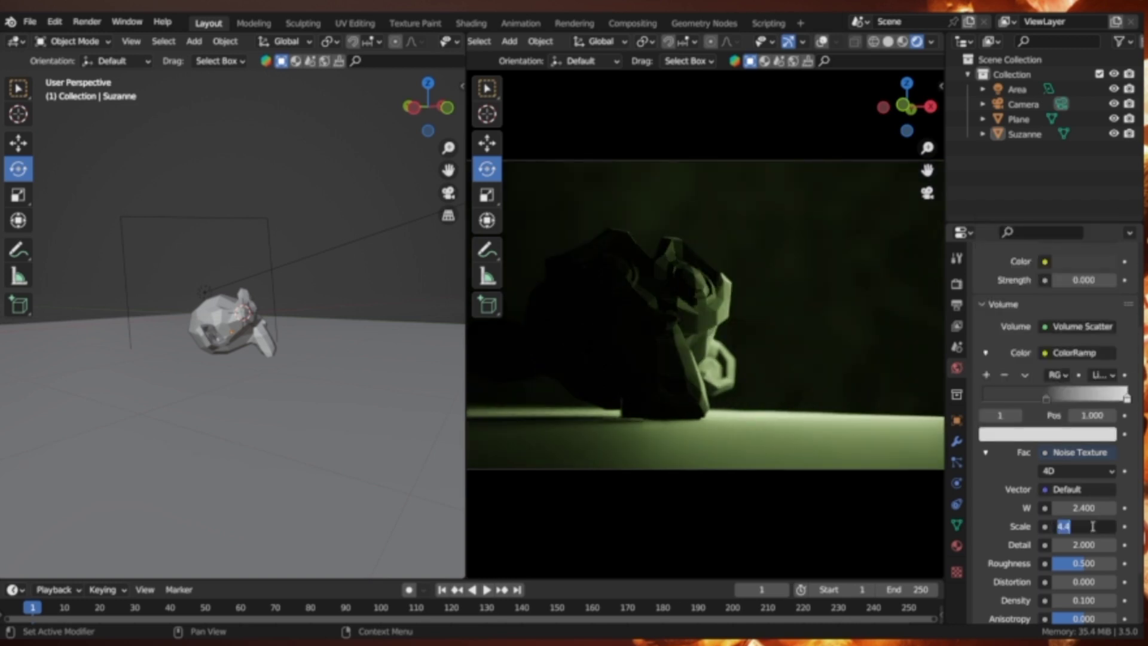
pyautogui.write('1')
pyautogui.press('Return')
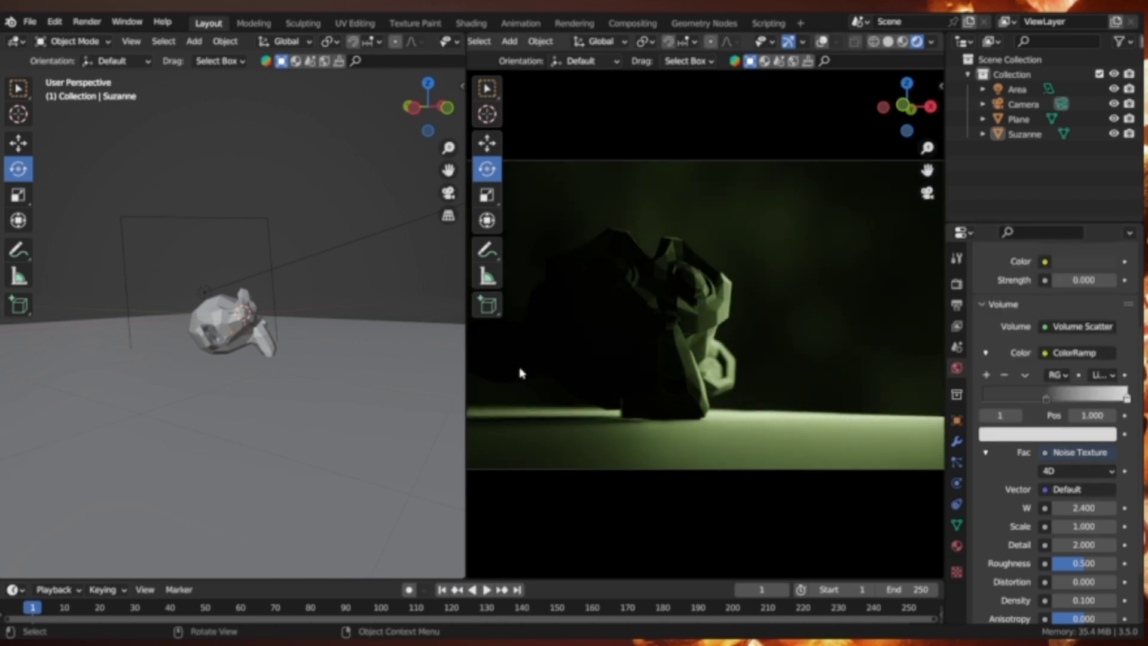
# Darken the ramp's dark stop at 0.440 to near-black
pyautogui.click(1046, 396)
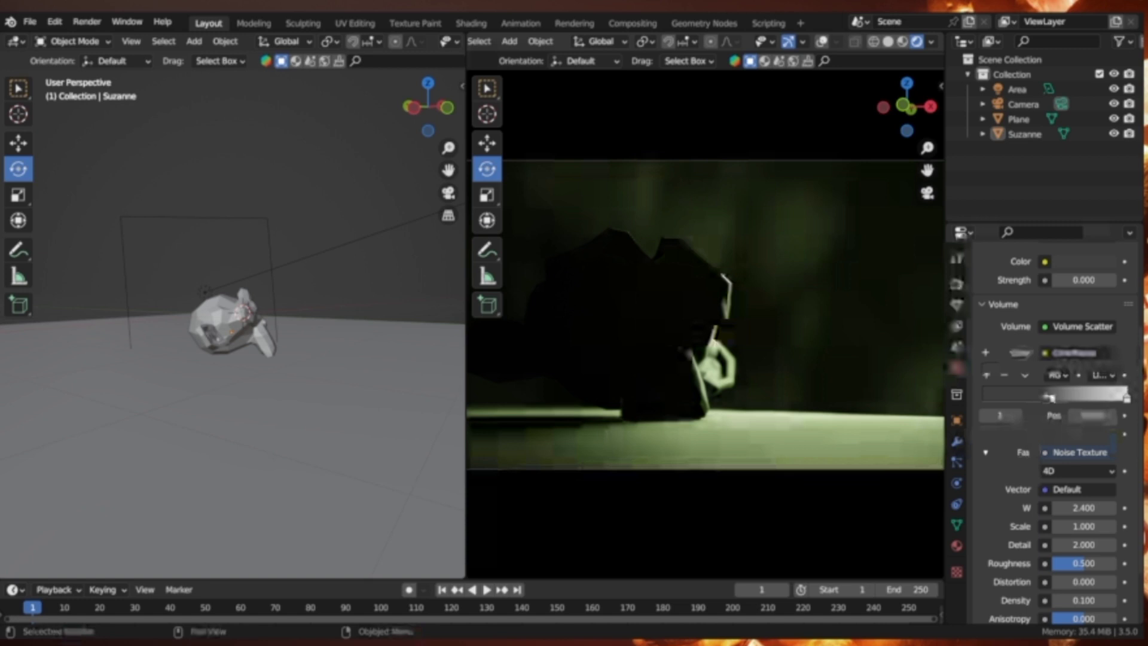
pyautogui.click(1053, 433)
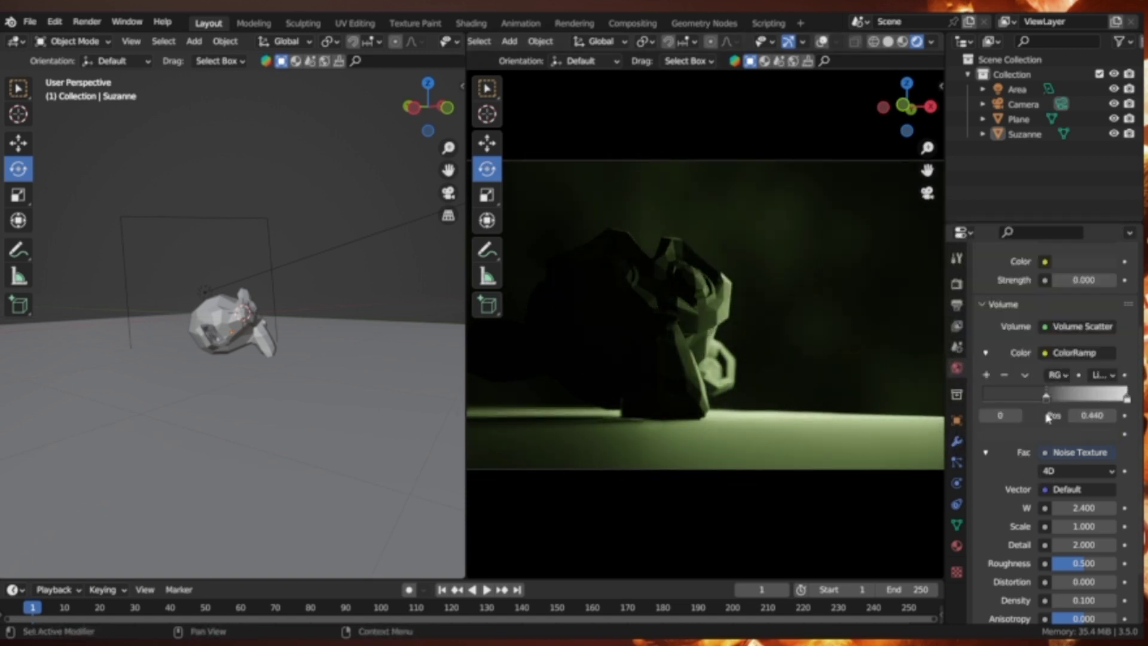
pyautogui.click(1070, 435)
pyautogui.click(1107, 324)
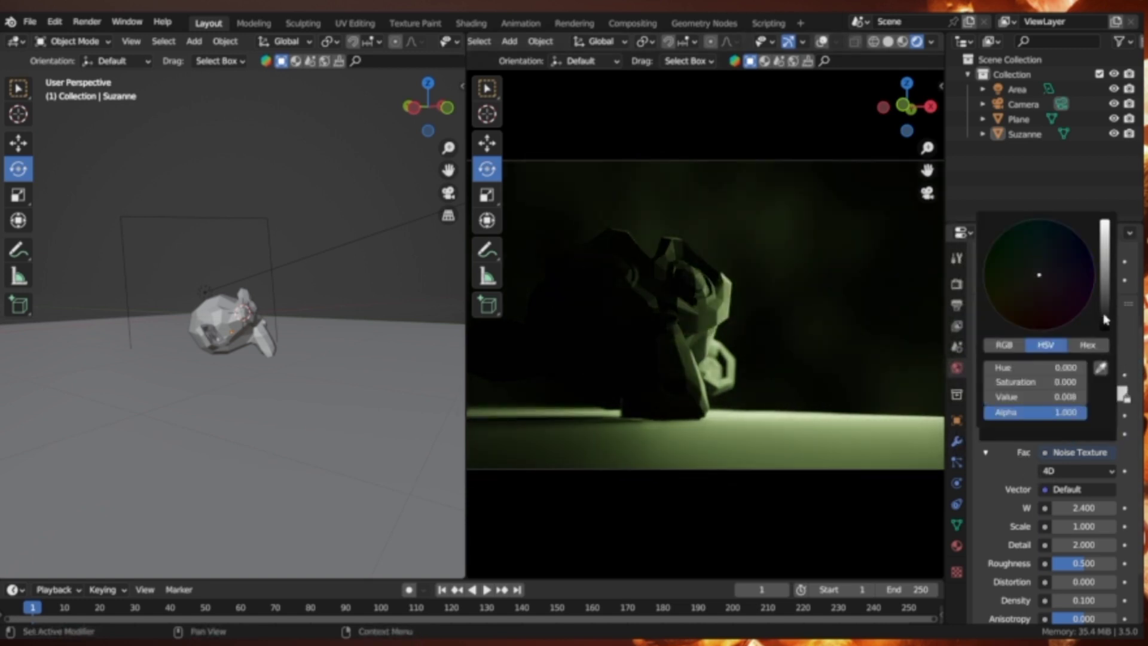
# Add an area light at the 3D cursor and lift it along Z above Suzanne
pyautogui.scroll(2, 260, 363)
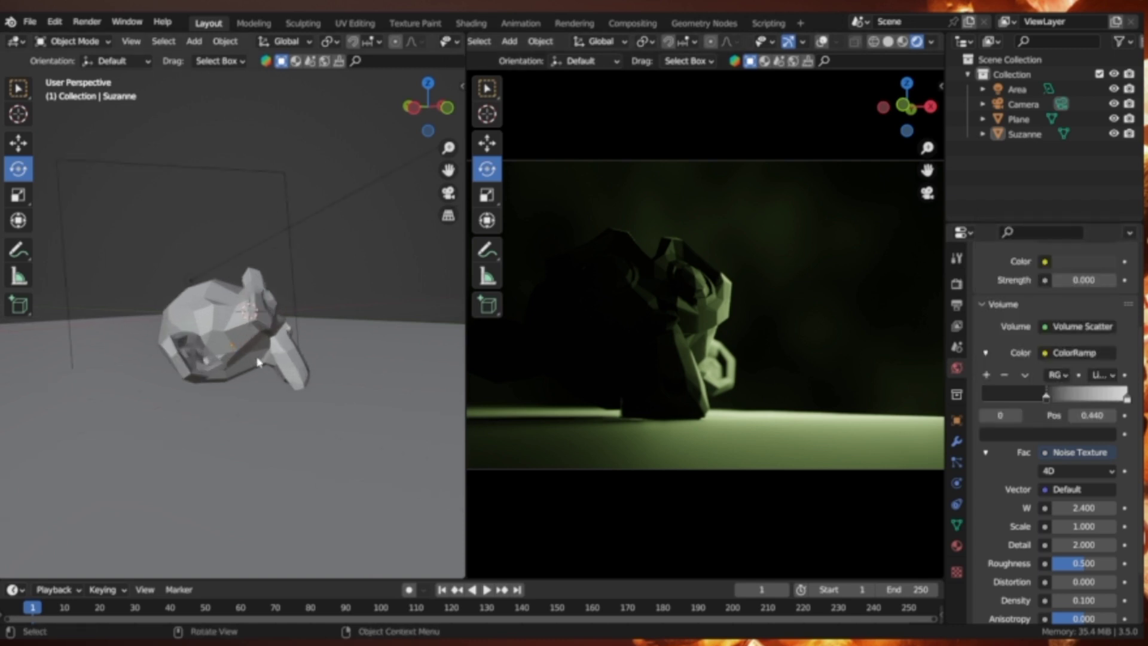
pyautogui.scroll(4, 302, 340)
pyautogui.scroll(3, 305, 341)
pyautogui.click(18, 114)
pyautogui.scroll(-6, 272, 192)
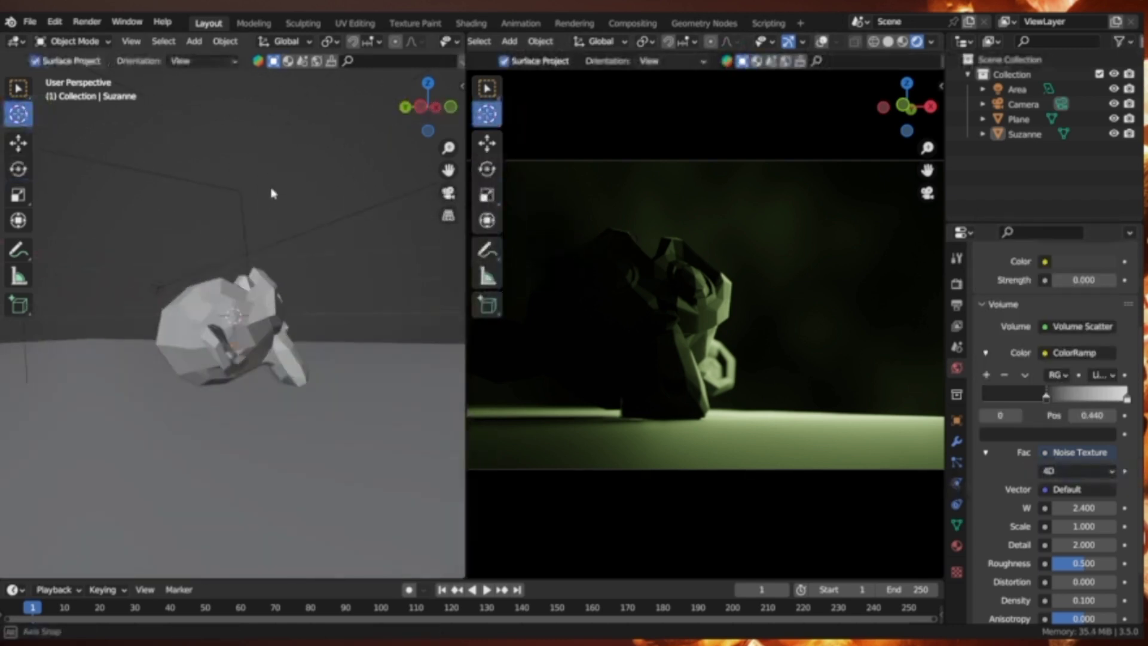
pyautogui.click(18, 142)
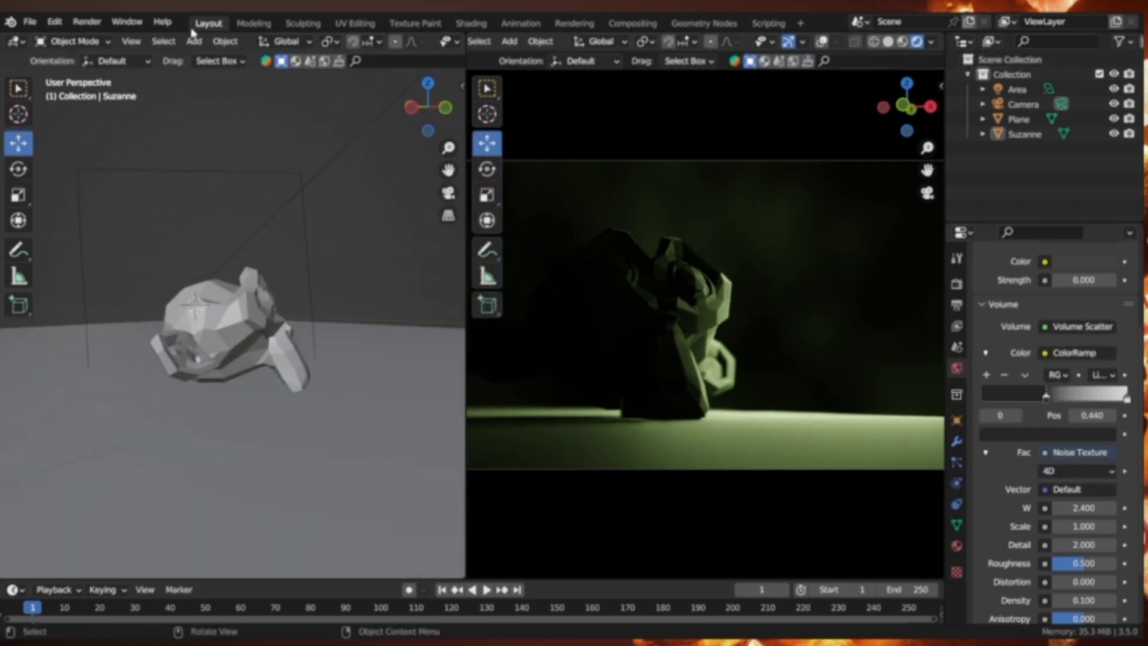
pyautogui.click(194, 40)
pyautogui.click(353, 298)
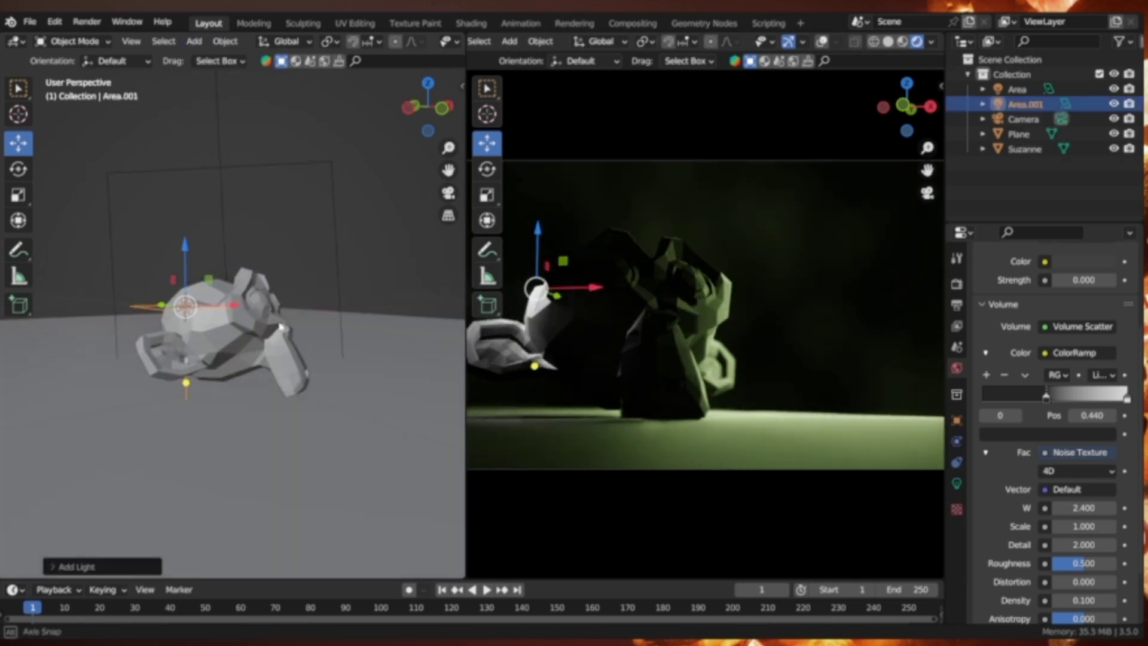
pyautogui.press('g')
pyautogui.press('z')
pyautogui.click(176, 173)
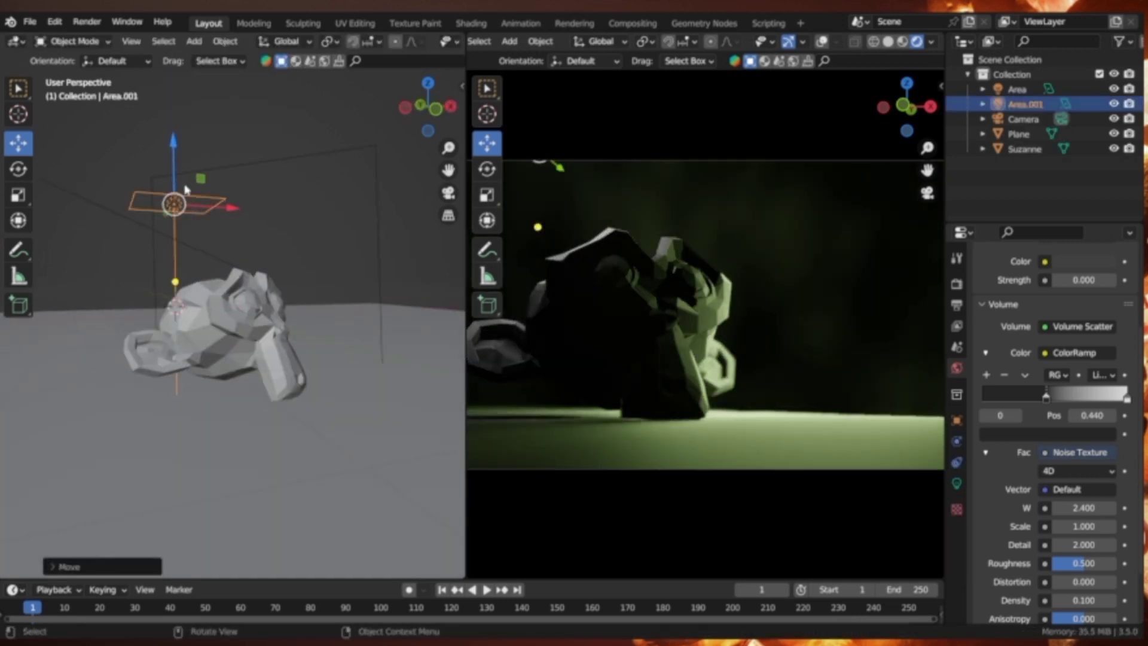
# Give the new area light a pale peach colour
pyautogui.click(956, 482)
pyautogui.click(1076, 366)
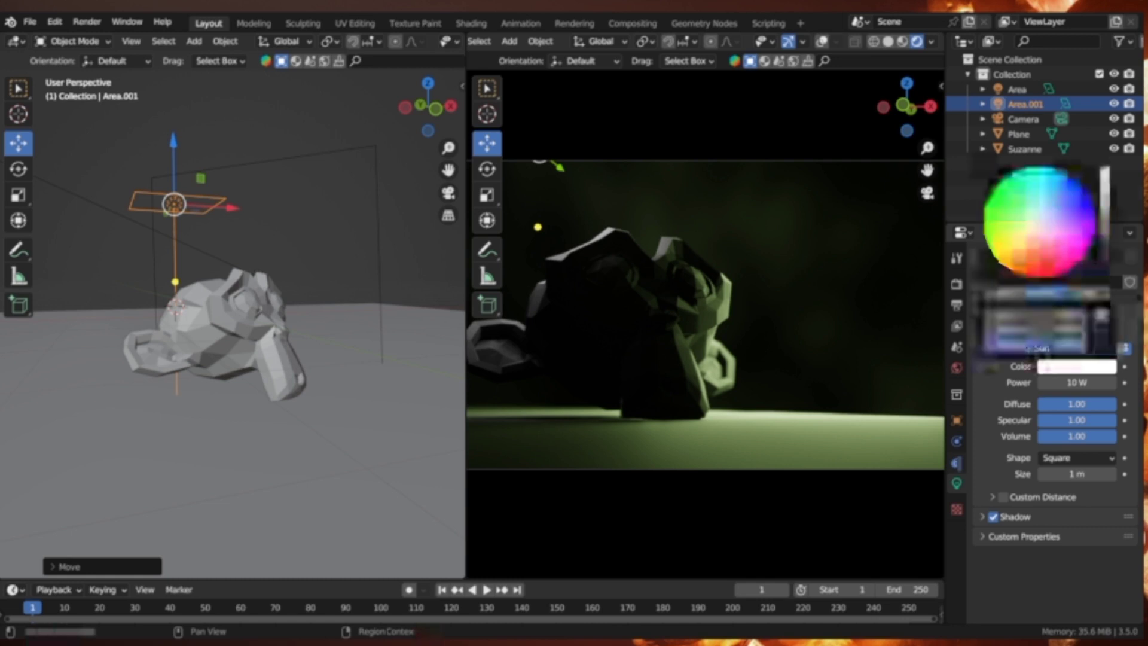
pyautogui.click(1024, 233)
pyautogui.click(1033, 233)
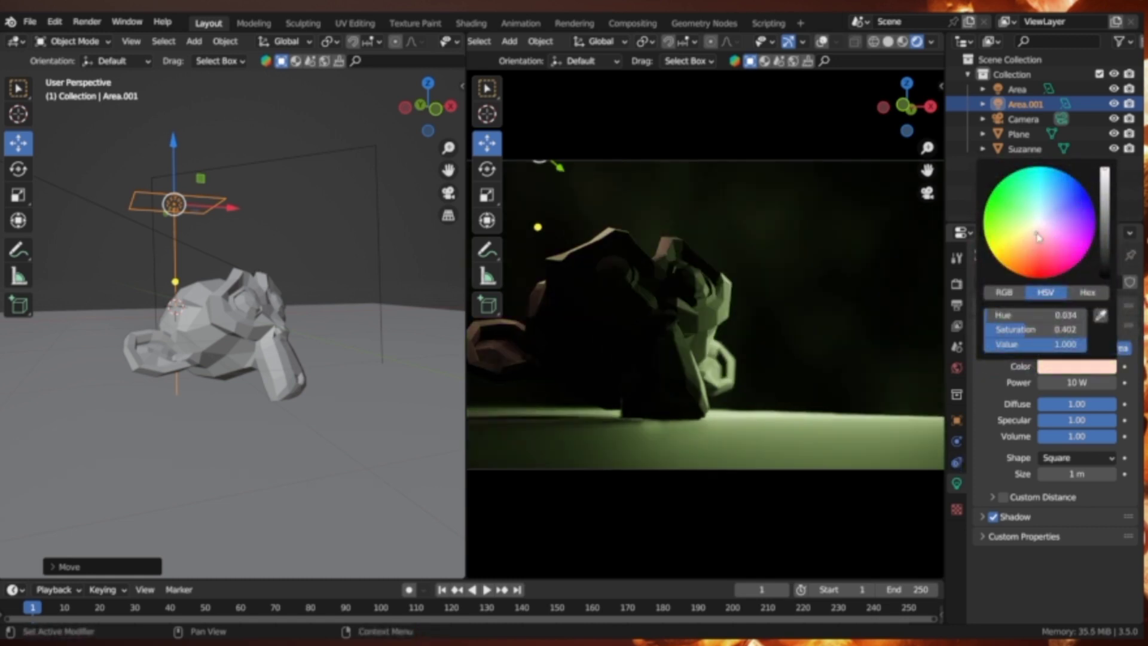
# Set the light's power to 900.9 W and darken its colour to Value 0.068
pyautogui.moveTo(1076, 383); pyautogui.dragTo(1072, 383)
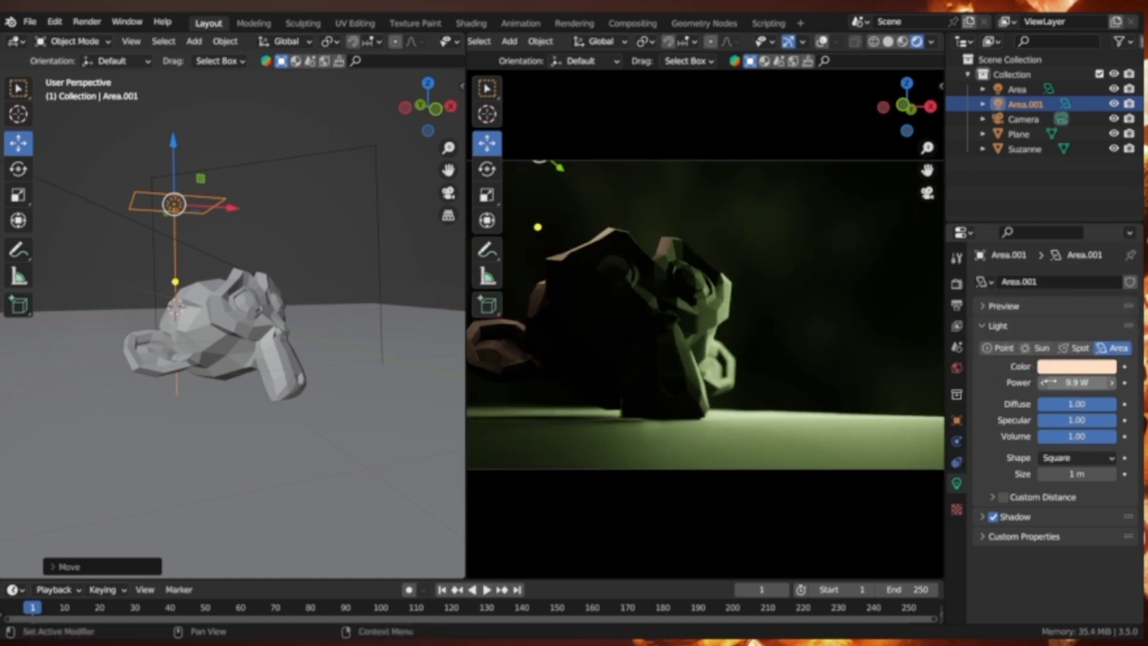
pyautogui.doubleClick(1072, 382)
pyautogui.write('000')
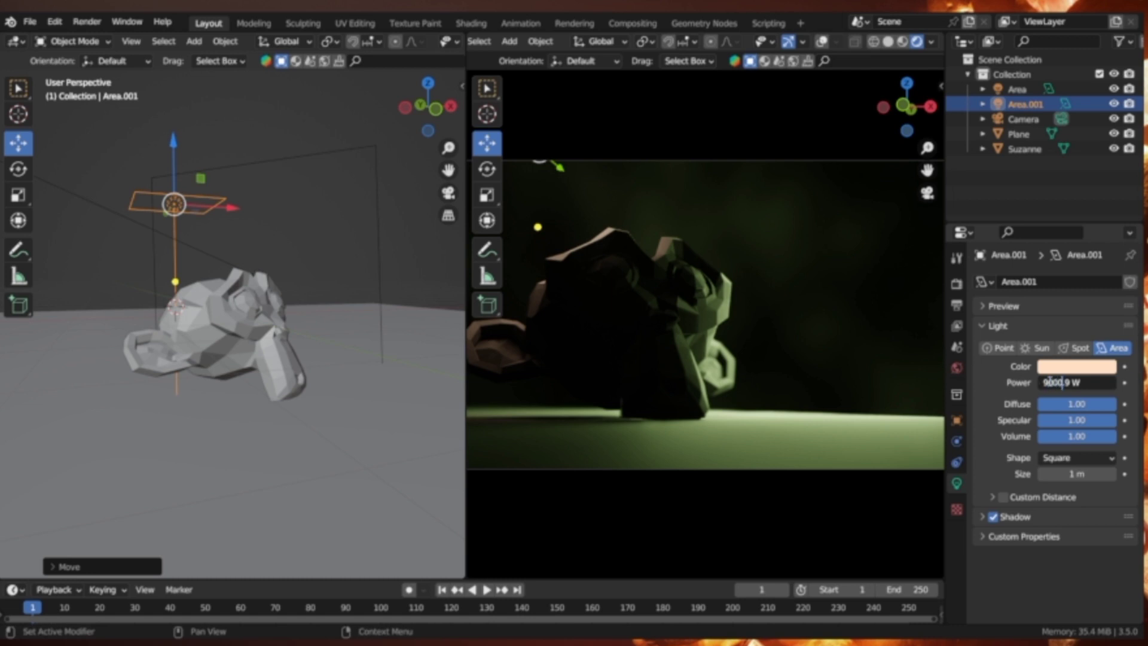
pyautogui.press('Return')
pyautogui.click(1087, 370)
pyautogui.moveTo(1105, 179); pyautogui.dragTo(1105, 256)
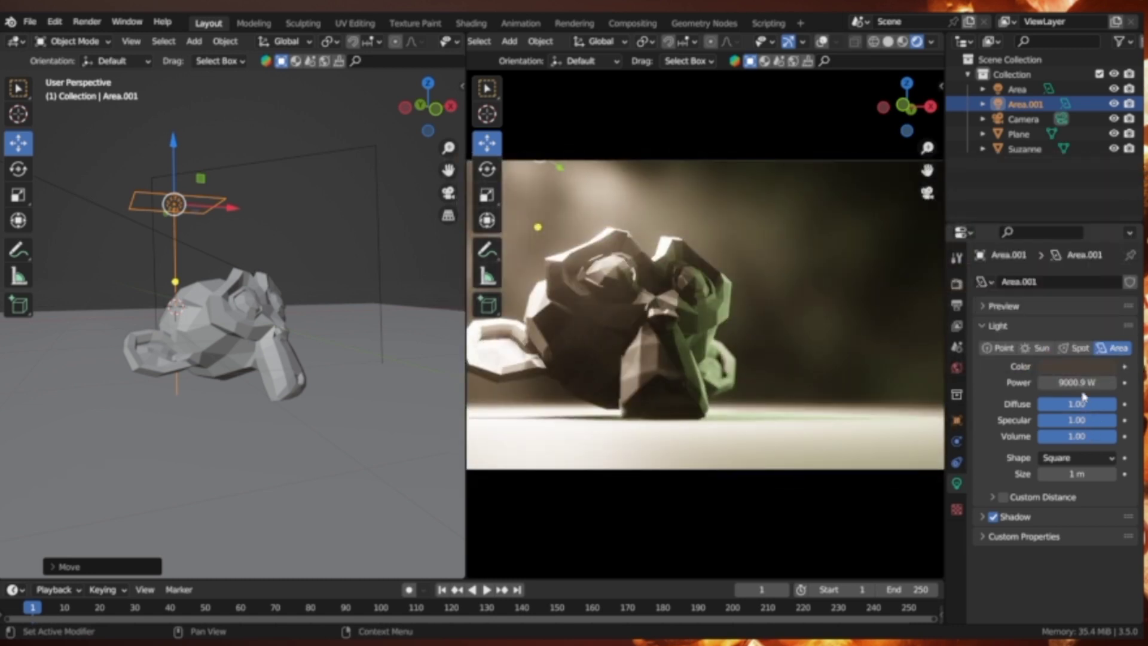
pyautogui.press('Return')
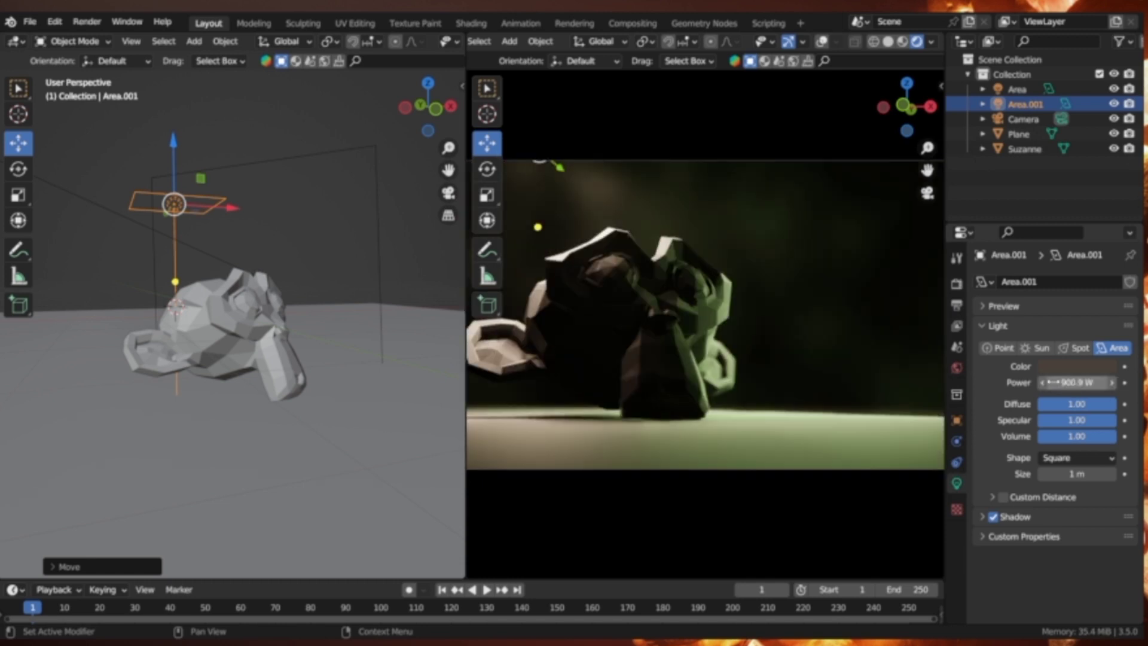
pyautogui.click(958, 366)
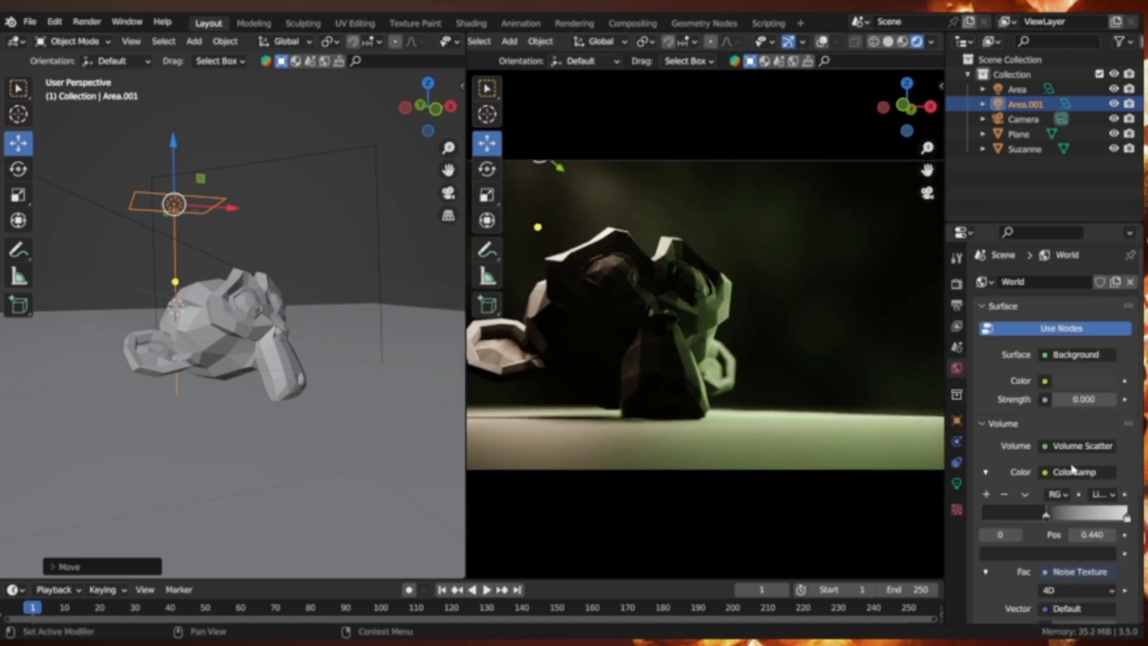
# Brighten the fog ramp's dark stop to Value 0.369 and raise the area light slightly
pyautogui.click(1127, 519)
pyautogui.click(1046, 553)
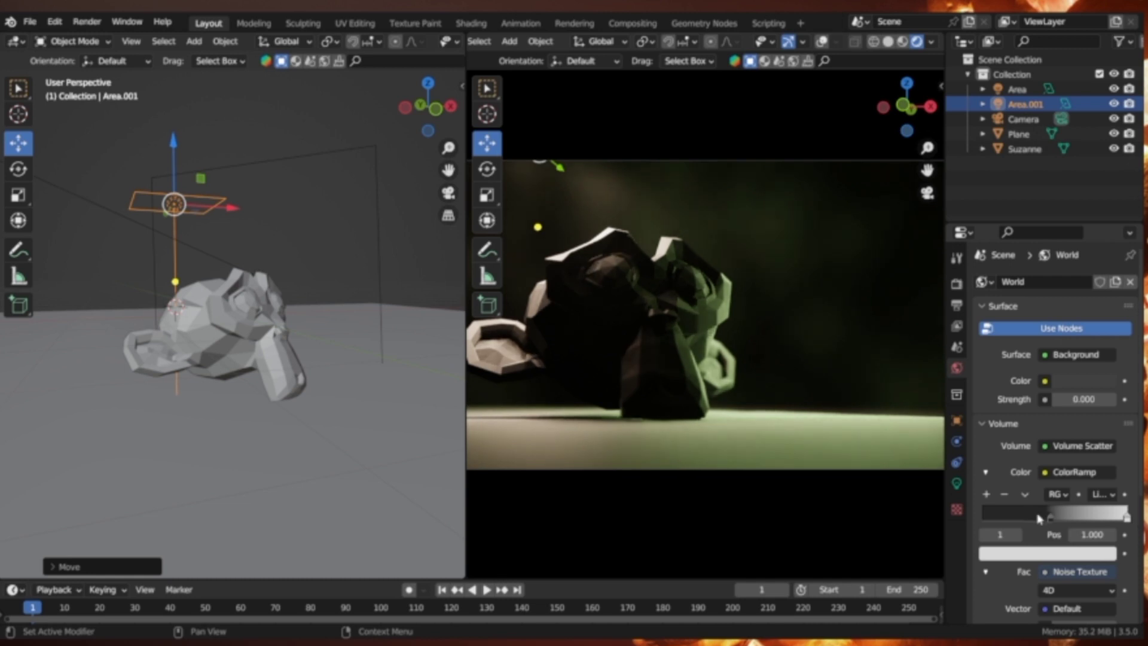
pyautogui.click(1038, 518)
pyautogui.click(1046, 553)
pyautogui.click(1104, 396)
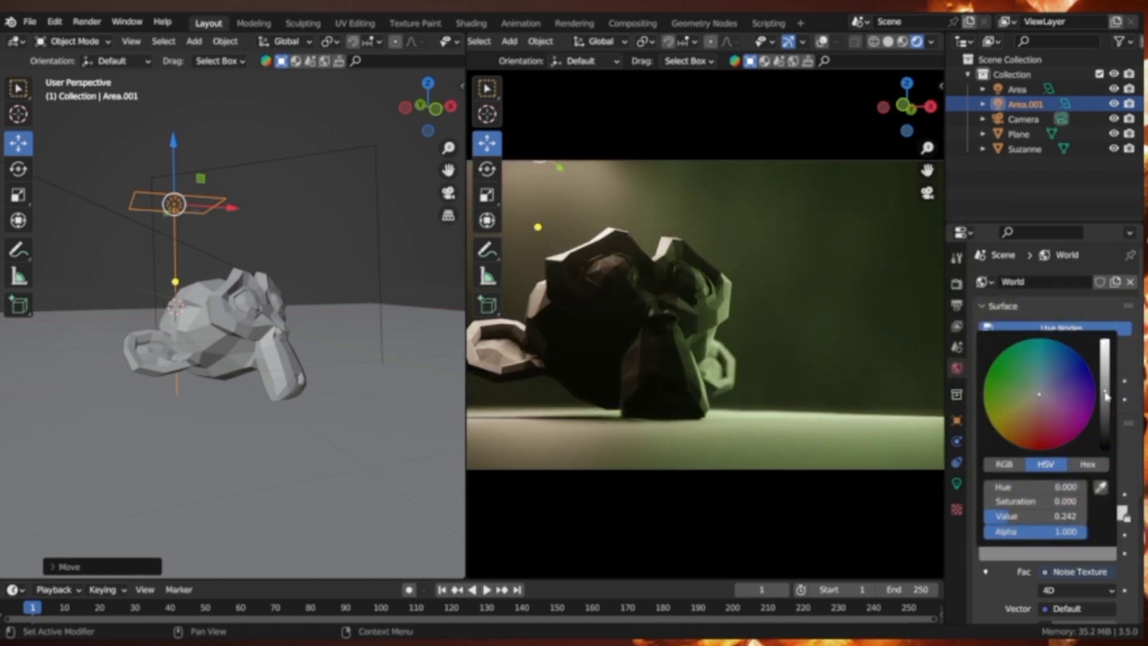
pyautogui.click(1106, 381)
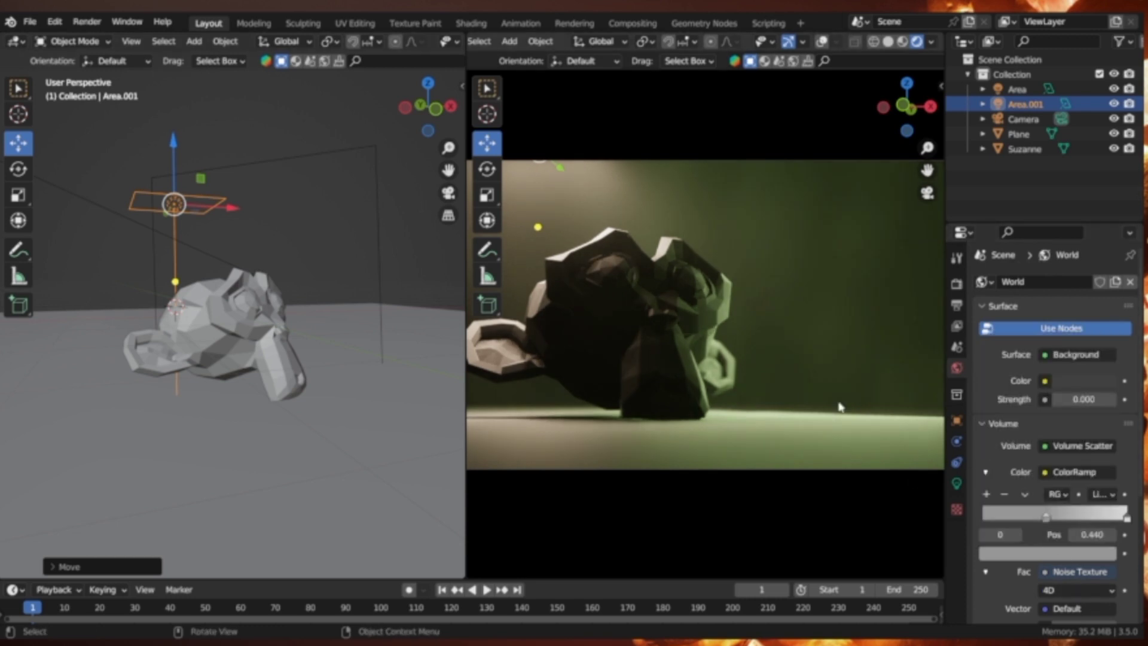
pyautogui.moveTo(174, 204); pyautogui.dragTo(178, 172)
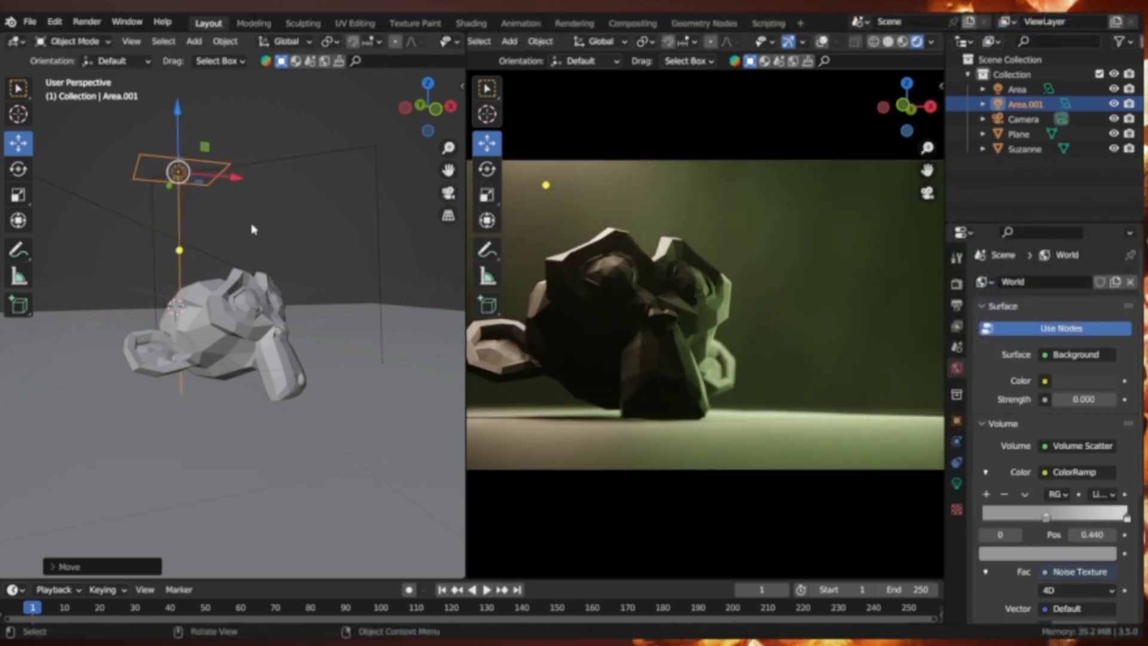
# Resize Area.001 to 2.93 m and tint it a more saturated orange
pyautogui.click(956, 483)
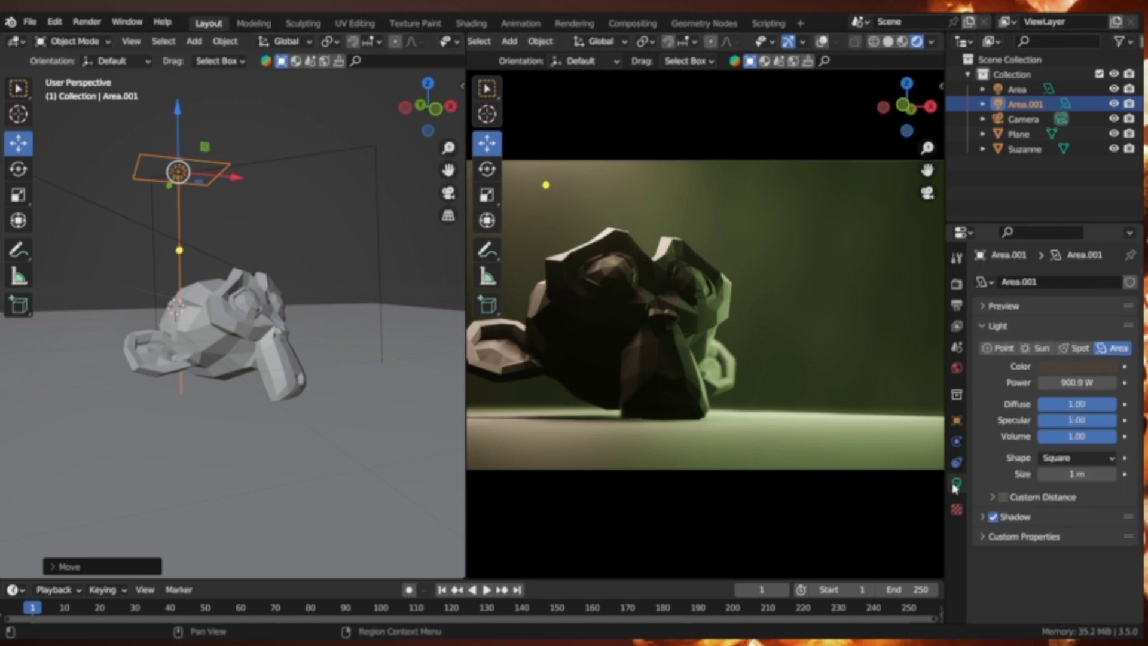
pyautogui.moveTo(1074, 473)
pyautogui.mouseDown()
pyautogui.moveTo(1106, 473)
pyautogui.moveTo(1053, 474)
pyautogui.mouseUp()
pyautogui.click(1070, 458)
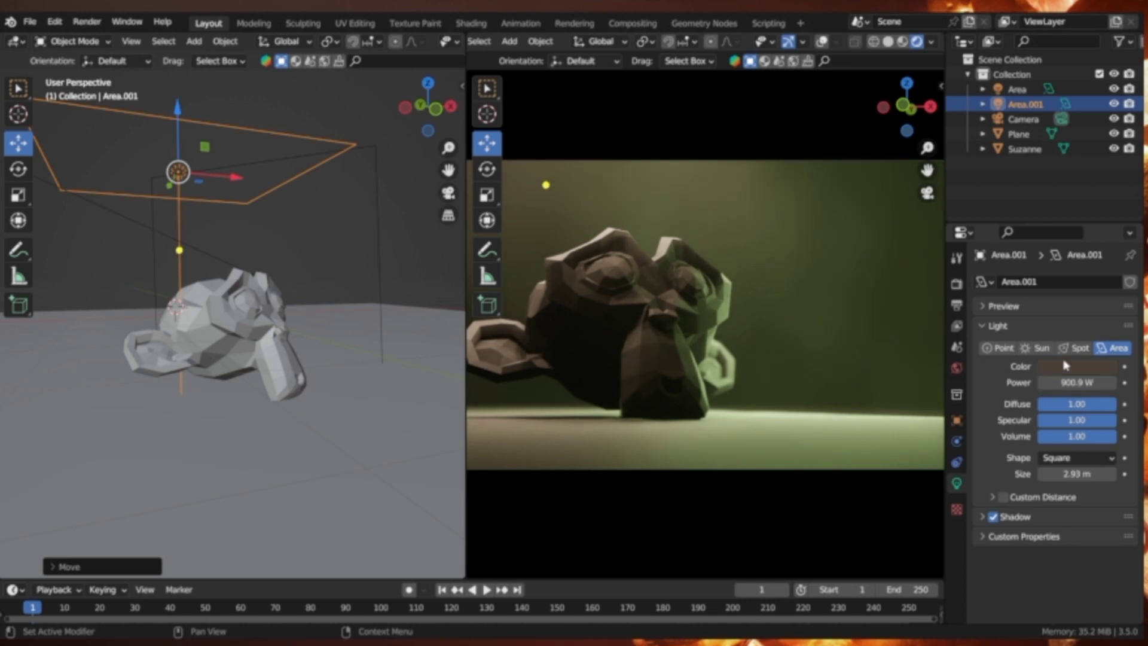
pyautogui.click(1065, 365)
pyautogui.click(1024, 248)
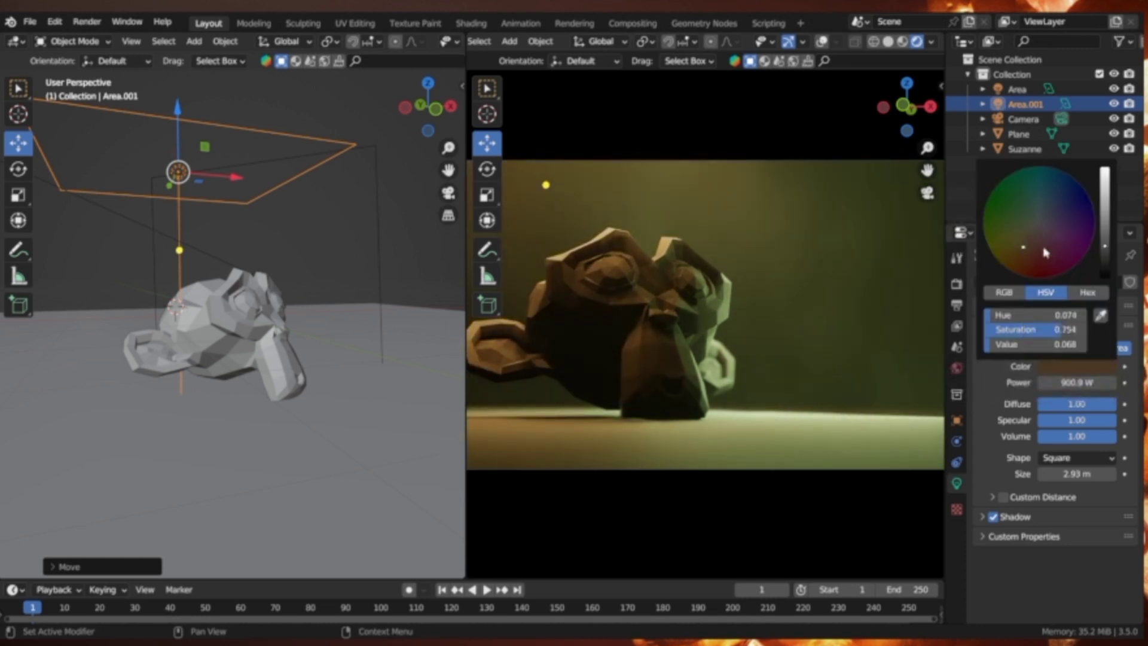
# Tint Area.001 orange (hue 0.069, saturation 0.513) and move it about 0.86 m along X
pyautogui.click(1053, 190)
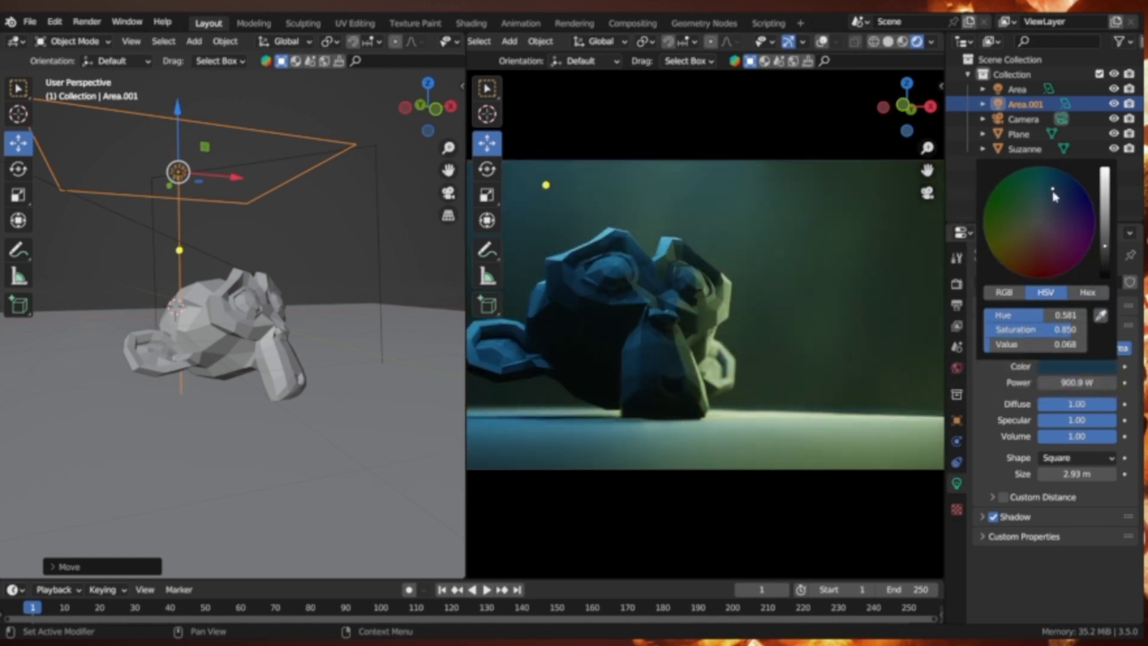
pyautogui.click(1031, 239)
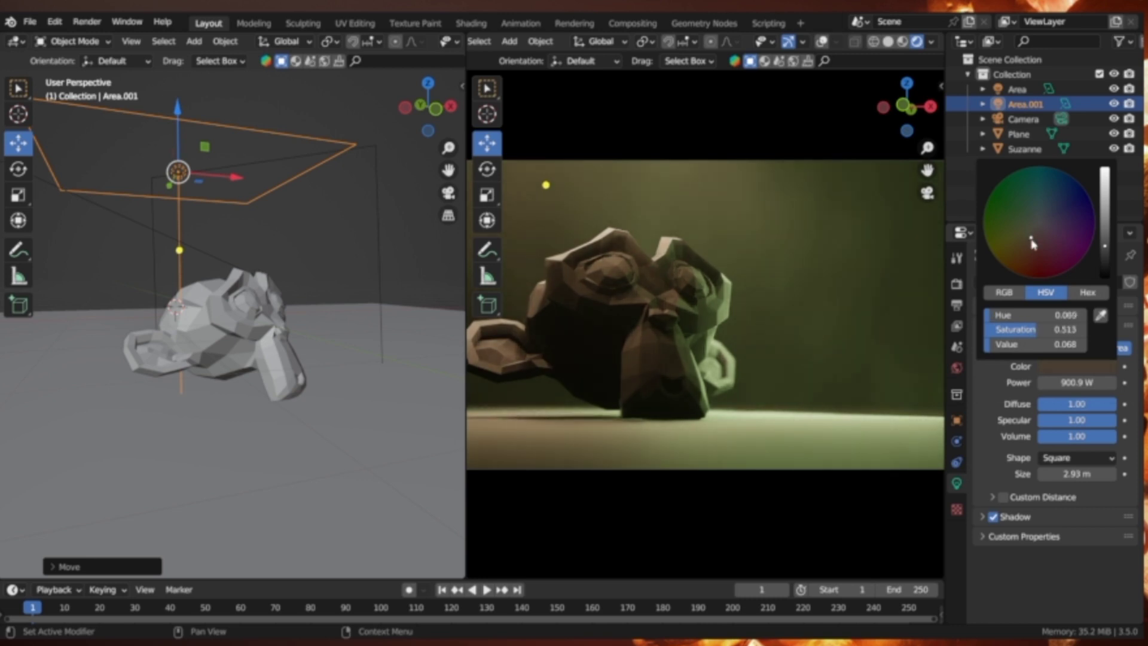
pyautogui.moveTo(222, 184); pyautogui.dragTo(144, 186)
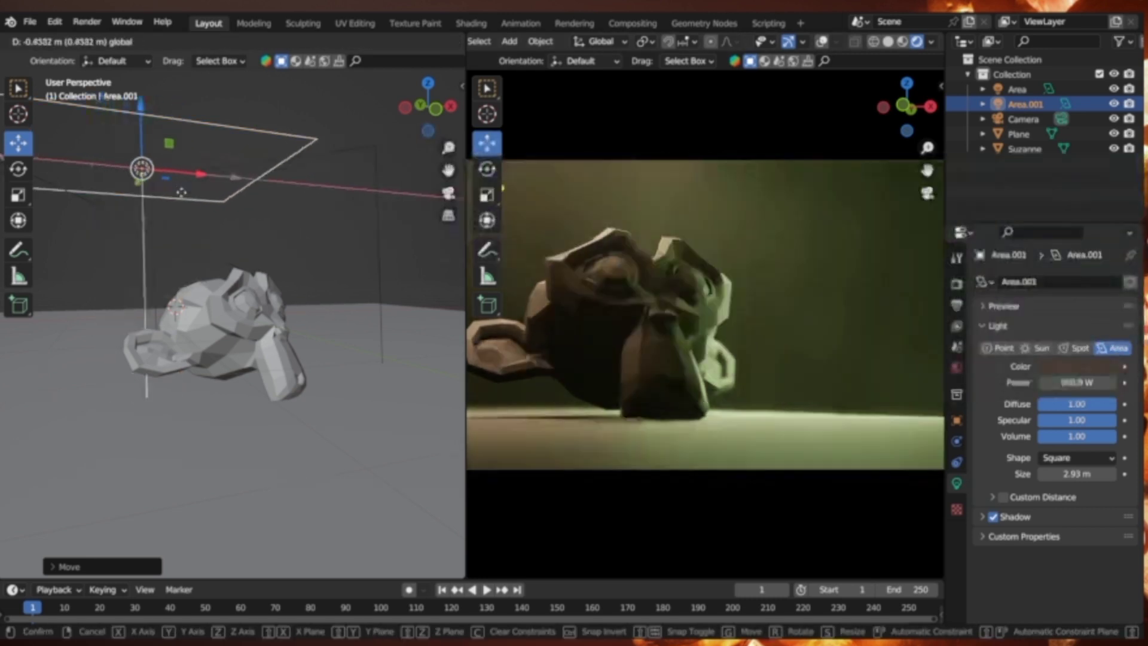
pyautogui.click(144, 186)
pyautogui.click(568, 303)
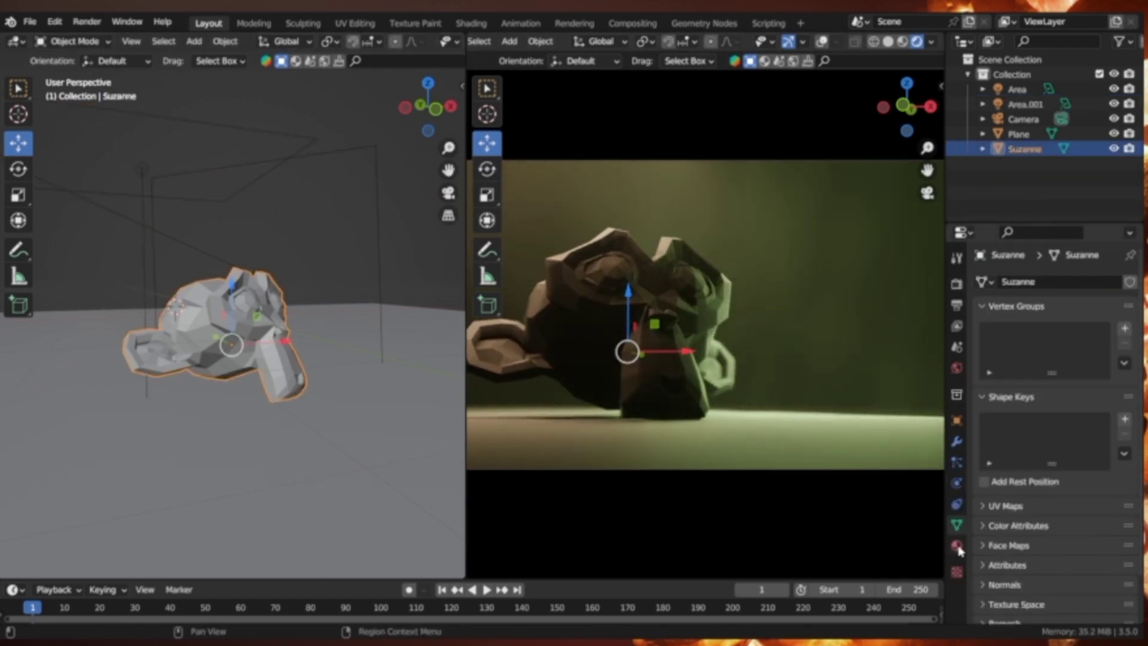
# Create a new material for Suzanne and raise its Subsurface to 1.000
pyautogui.click(957, 546)
pyautogui.click(1076, 344)
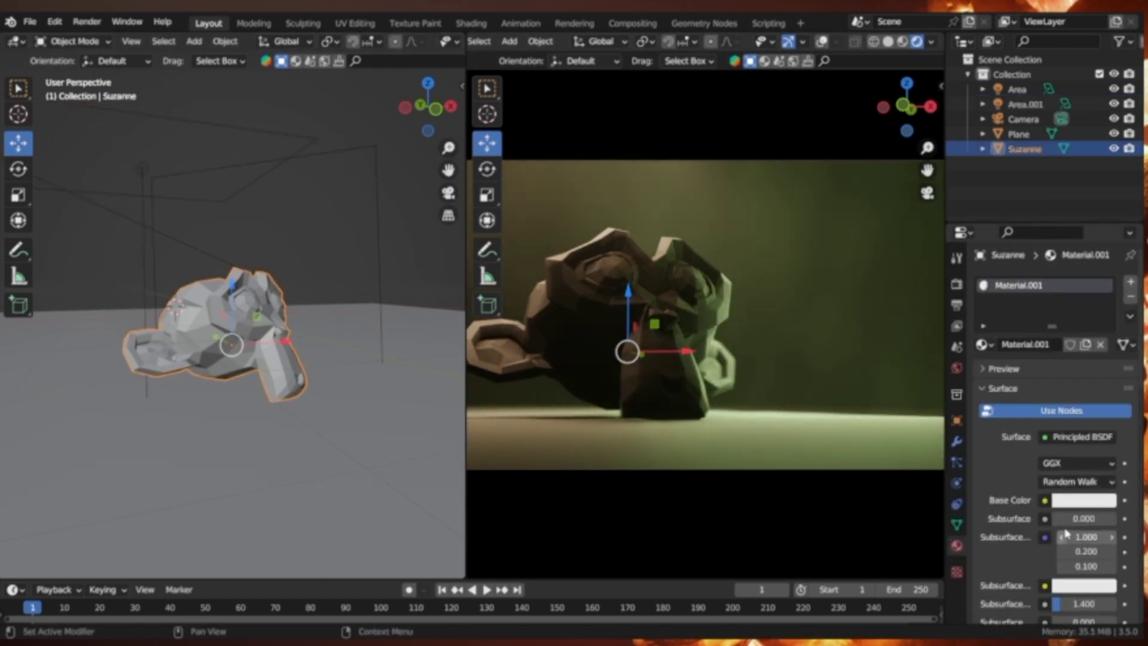
pyautogui.moveTo(1068, 518); pyautogui.dragTo(1119, 524)
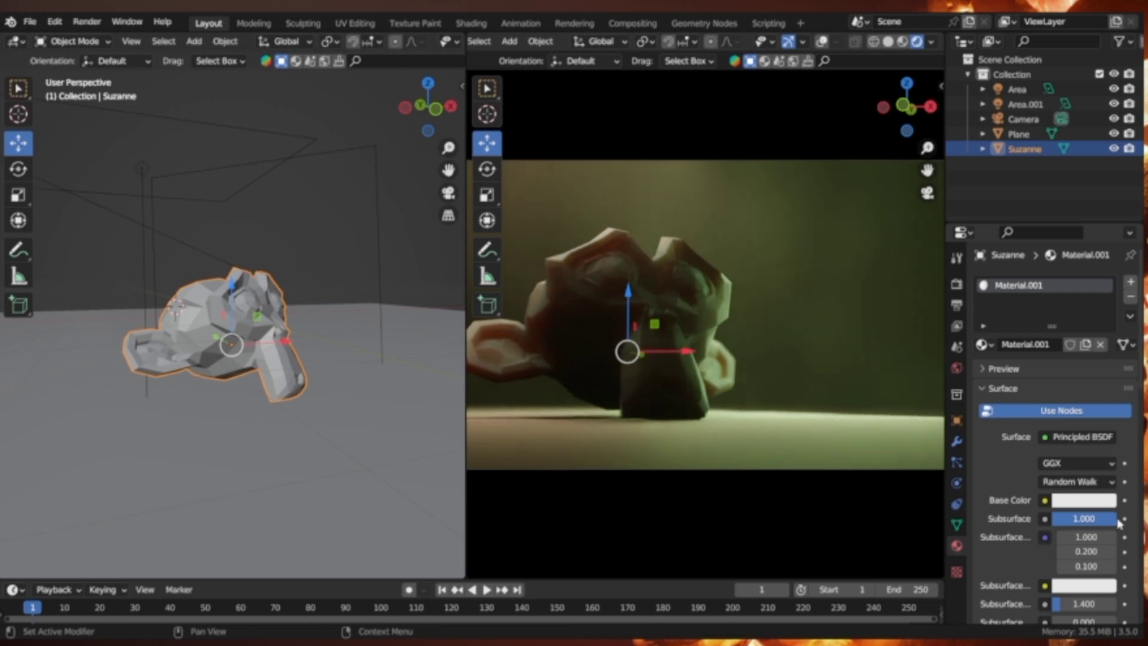
pyautogui.moveTo(1099, 522)
pyautogui.mouseDown()
pyautogui.moveTo(1079, 519)
pyautogui.moveTo(1091, 520)
pyautogui.mouseUp()
pyautogui.scroll(-5, 1076, 508)
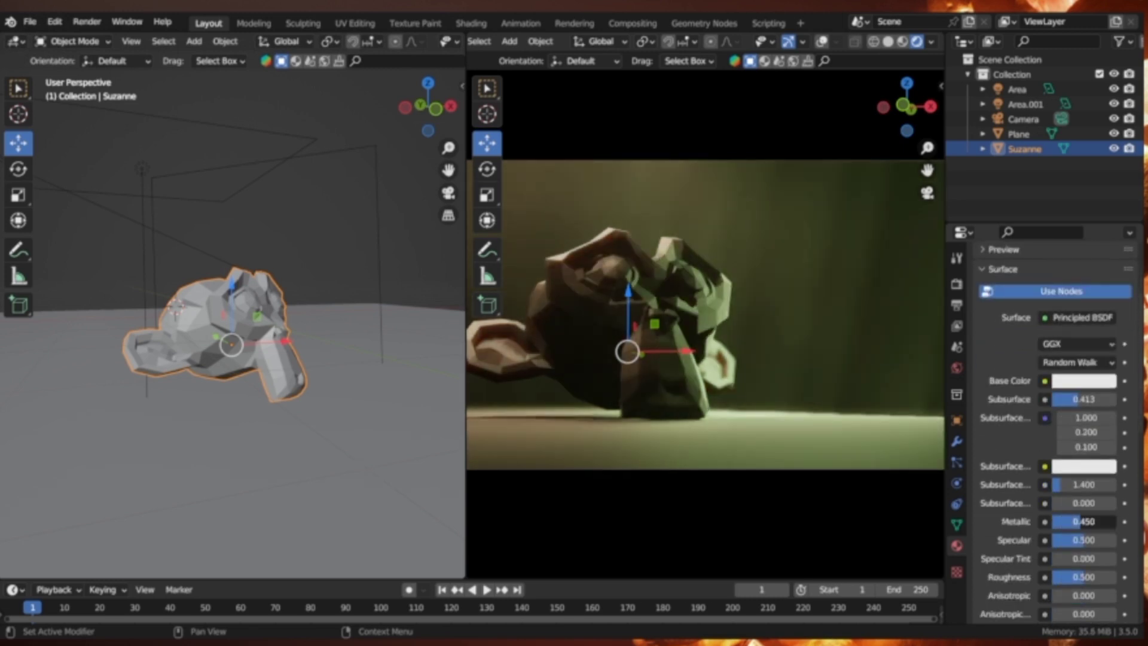
# Try a pale blue base colour with higher metallic and lower roughness, then undo it
pyautogui.click(1084, 381)
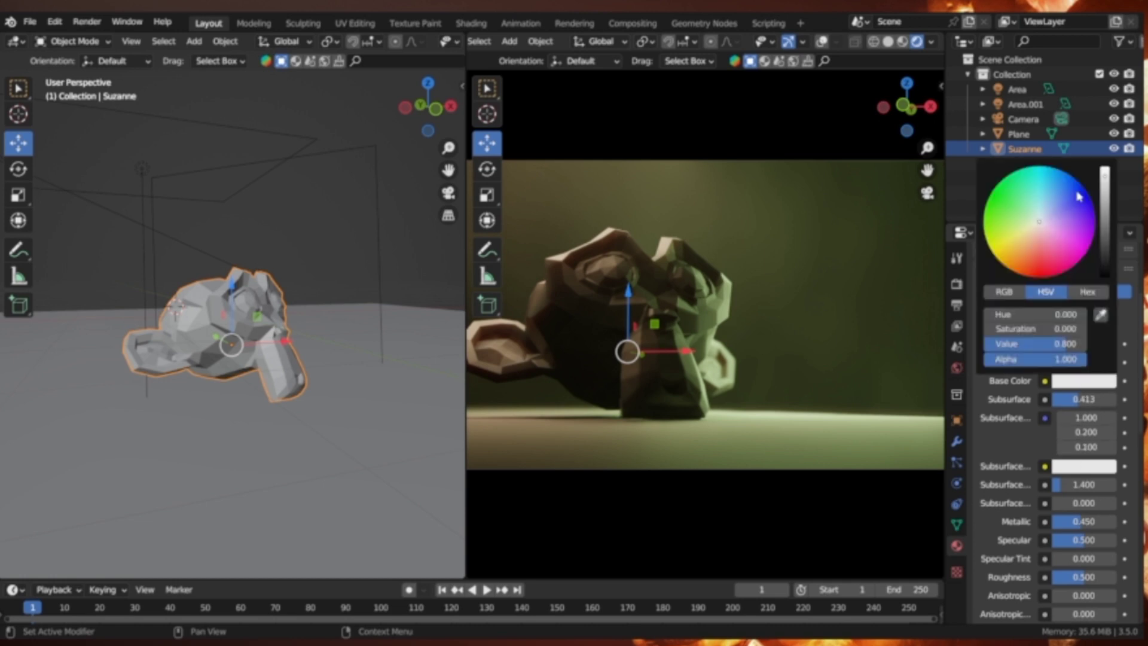
pyautogui.click(1060, 196)
pyautogui.moveTo(1058, 194); pyautogui.dragTo(1047, 211)
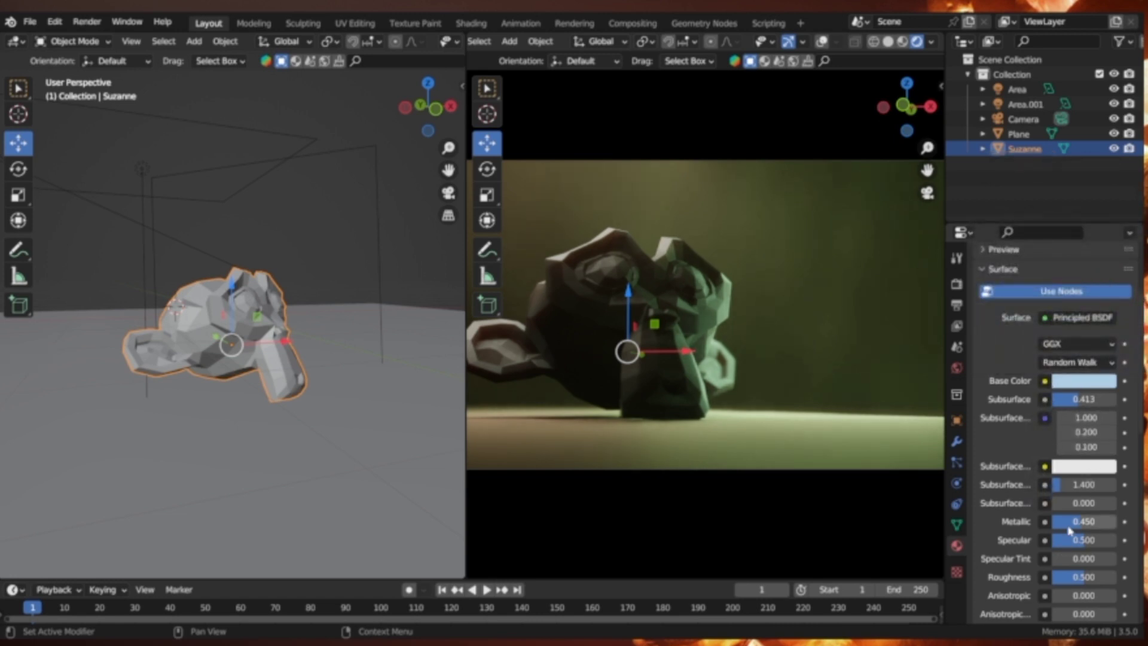
pyautogui.moveTo(1068, 528); pyautogui.dragTo(1103, 526)
pyautogui.moveTo(1083, 577)
pyautogui.mouseDown()
pyautogui.moveTo(1046, 577)
pyautogui.moveTo(1094, 577)
pyautogui.mouseUp()
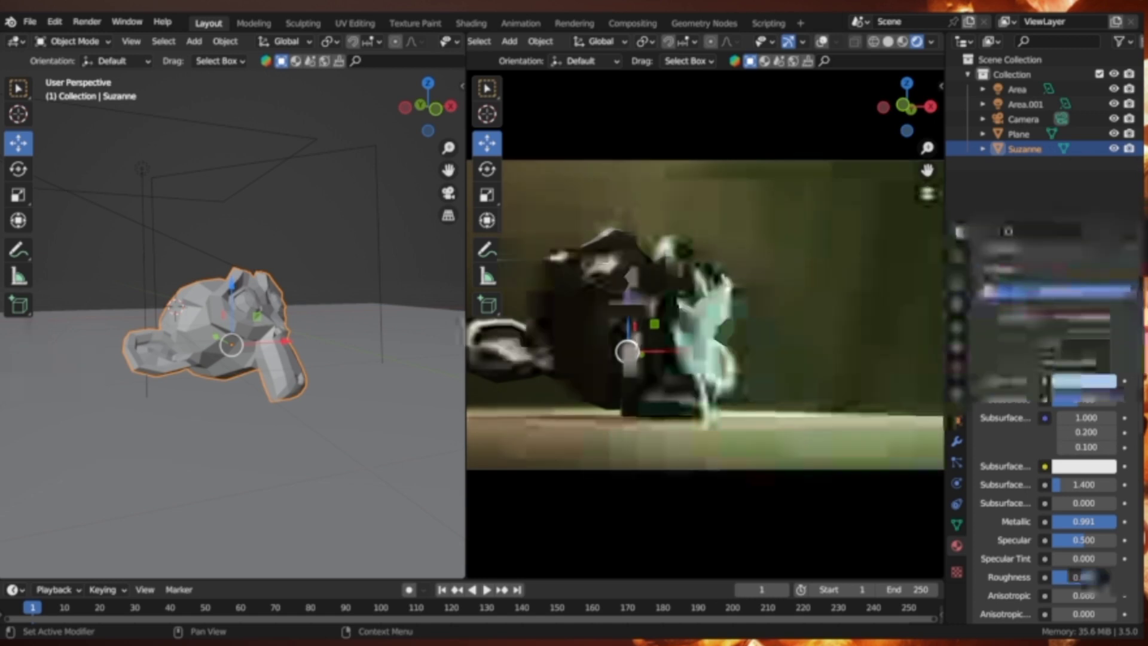
pyautogui.hotkey('ctrl', 'z')
pyautogui.hotkey('ctrl', 'z')
pyautogui.hotkey('ctrl', 'z')
# Set subsurface 0.413 with a peach subsurface colour, specular 1.000 and roughness 0.688
pyautogui.moveTo(1062, 399); pyautogui.dragTo(1088, 399)
pyautogui.click(1083, 466)
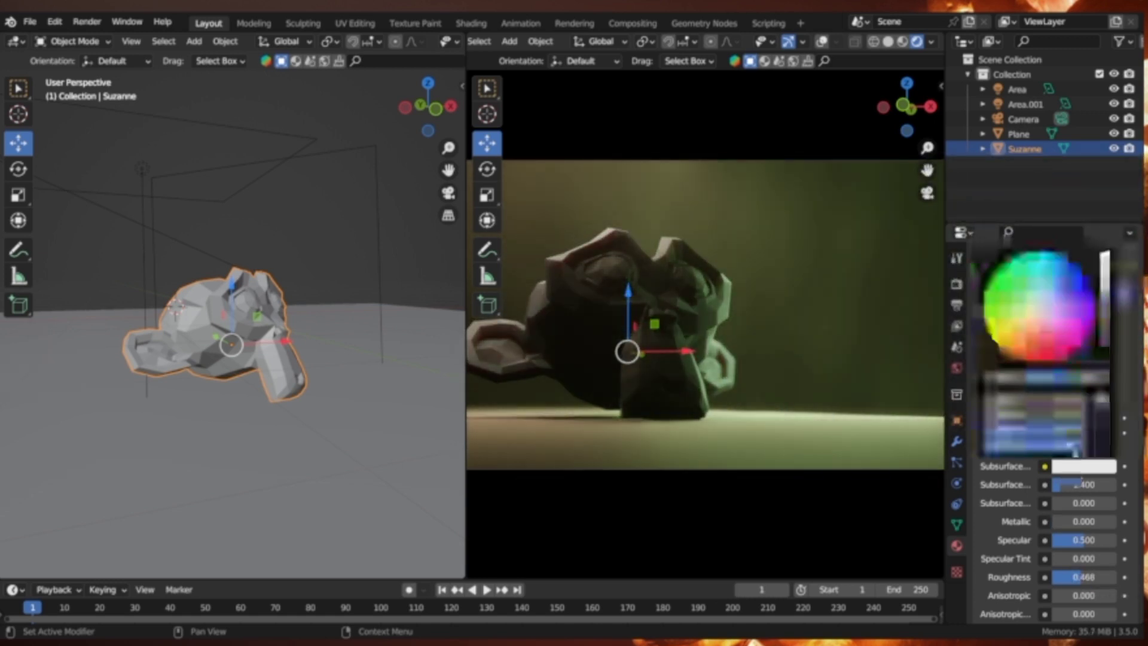
pyautogui.scroll(-10, 1084, 478)
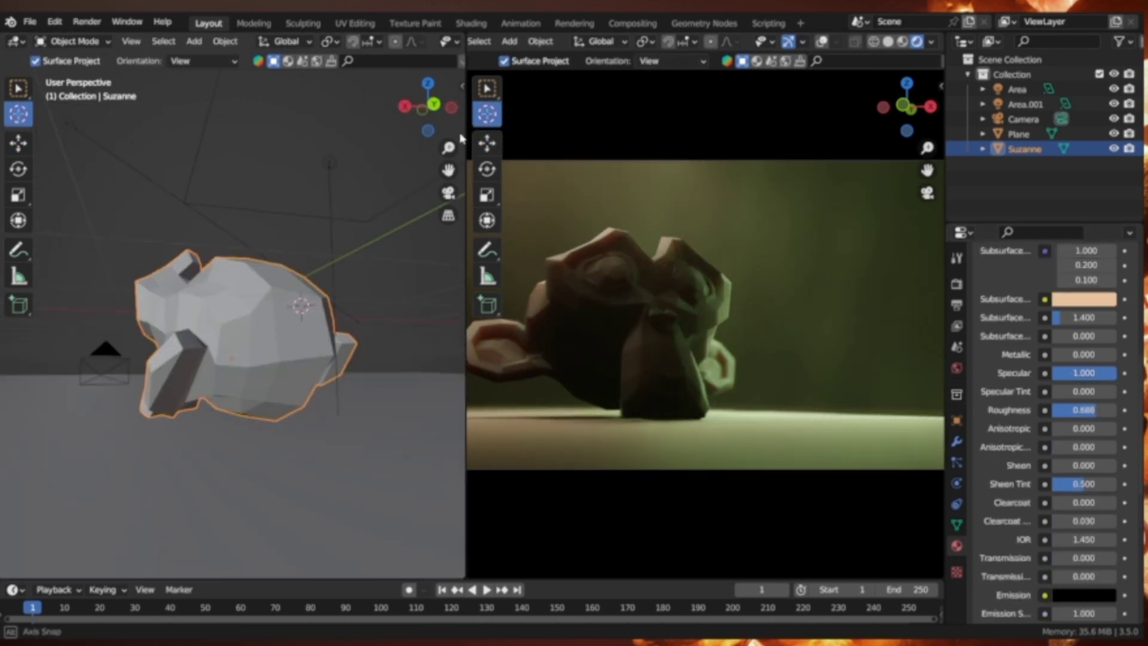
pyautogui.scroll(-4, 251, 256)
pyautogui.moveTo(251, 256); pyautogui.dragTo(237, 338, button='middle')
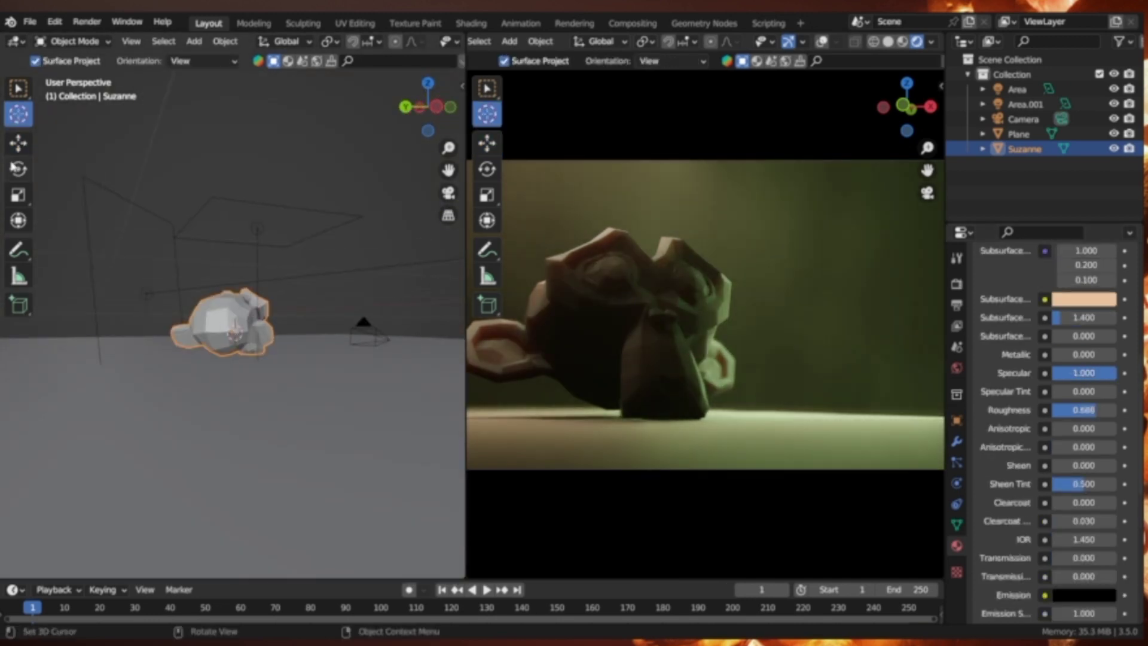
# Add an area light and rotate it toward Suzanne
pyautogui.click(18, 143)
pyautogui.click(194, 41)
pyautogui.click(340, 289)
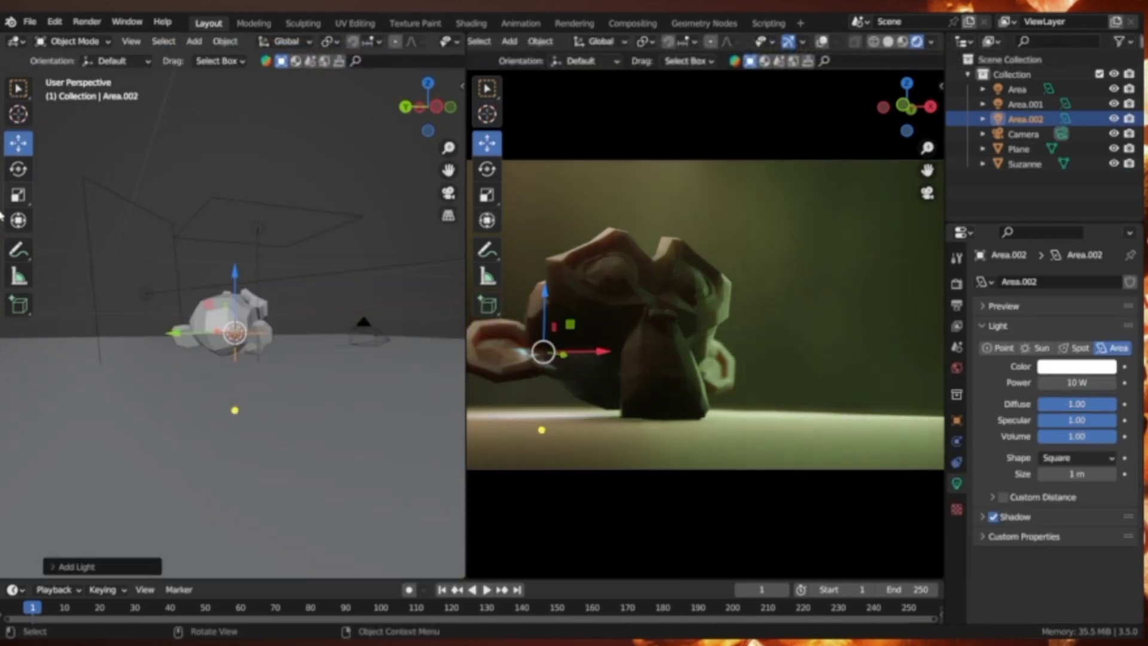
pyautogui.click(19, 169)
pyautogui.moveTo(267, 311); pyautogui.dragTo(257, 382)
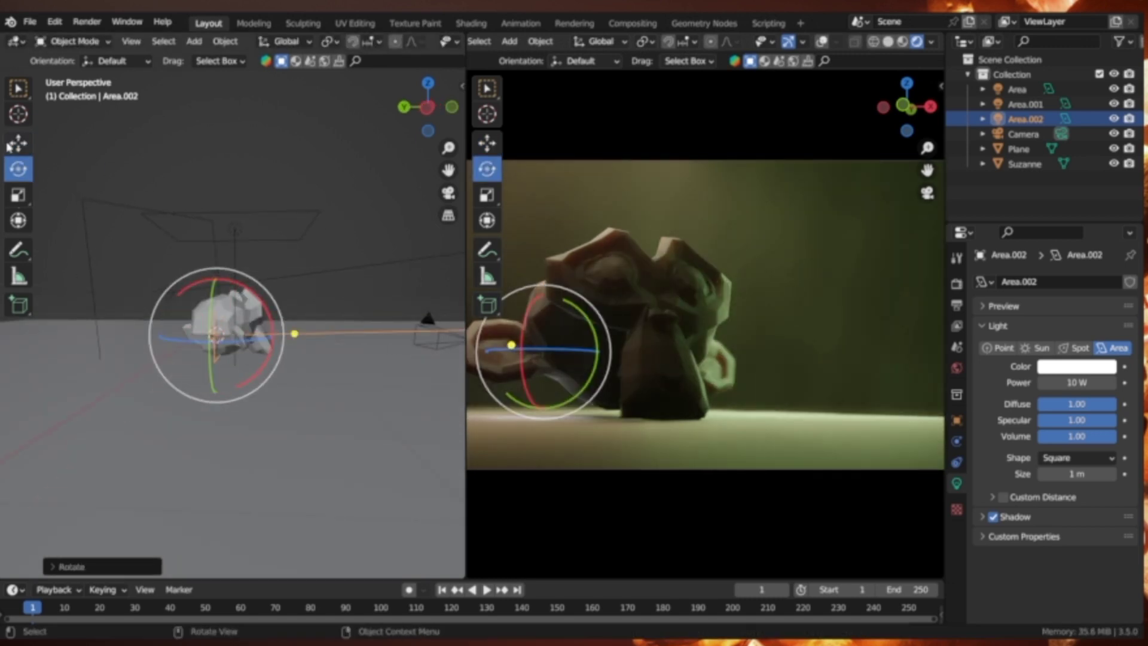
# Move the area light to Suzanne's left and set its power to 262.2 W
pyautogui.click(18, 143)
pyautogui.moveTo(263, 332); pyautogui.dragTo(118, 330)
pyautogui.moveTo(240, 311); pyautogui.dragTo(257, 382, button='middle')
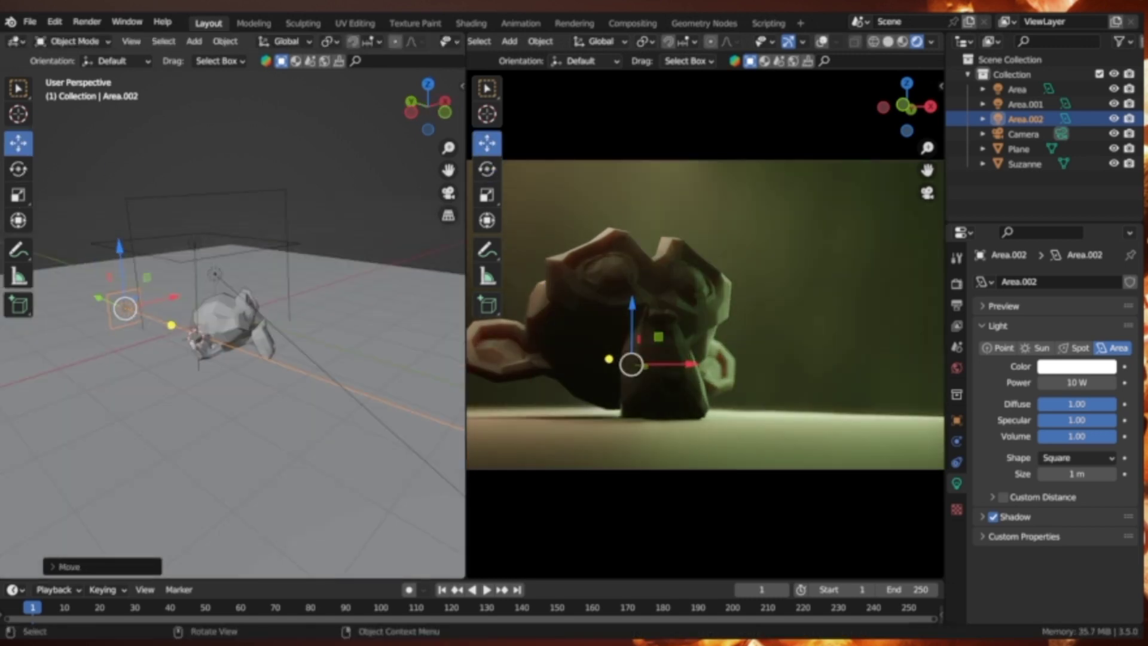
pyautogui.moveTo(125, 308); pyautogui.dragTo(68, 321)
pyautogui.moveTo(1076, 382); pyautogui.dragTo(1082, 383)
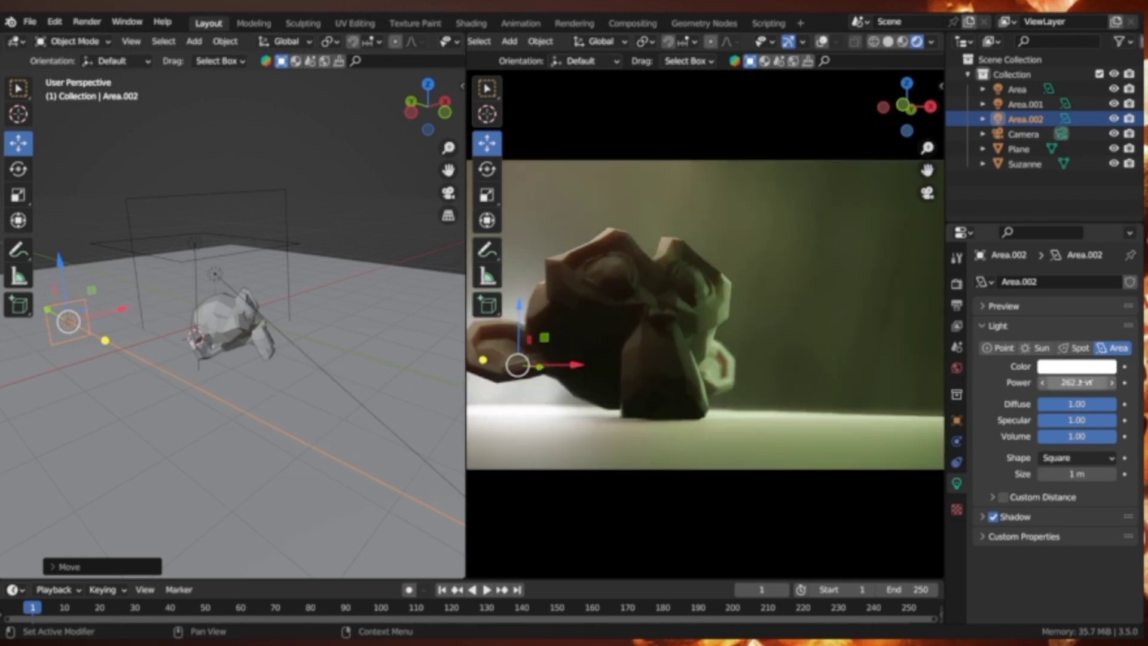
pyautogui.moveTo(184, 296); pyautogui.dragTo(179, 335, button='middle')
pyautogui.moveTo(154, 370)
pyautogui.mouseDown()
pyautogui.moveTo(392, 404)
pyautogui.moveTo(72, 212)
pyautogui.mouseUp()
pyautogui.click(18, 168)
pyautogui.click(1084, 367)
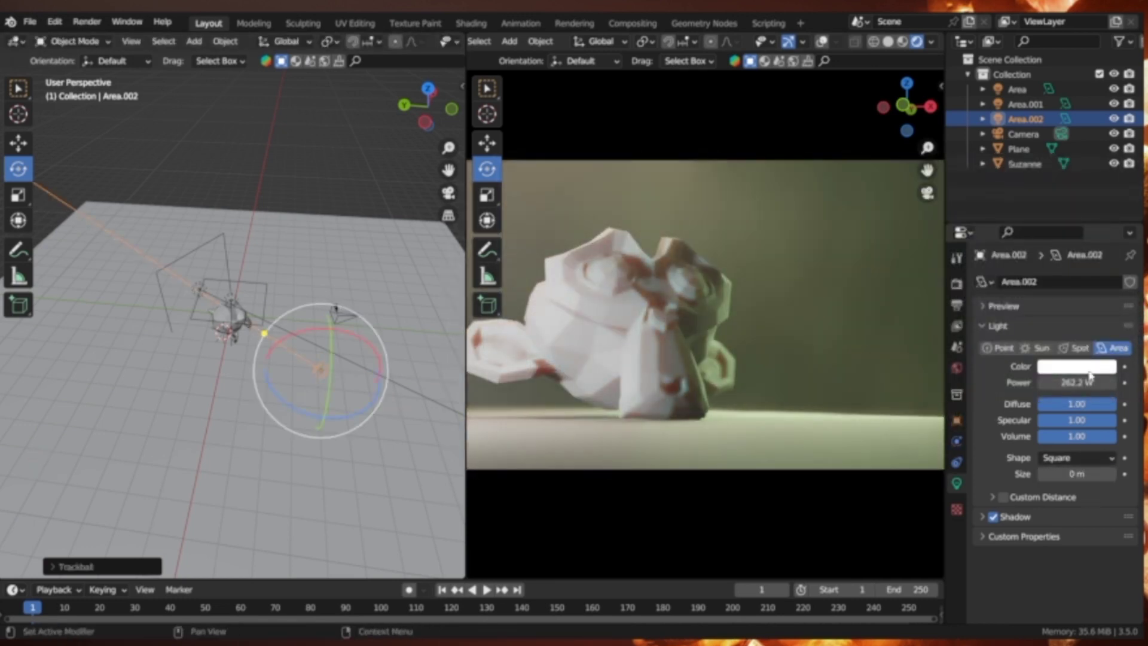
# Tint the light a dim warm yellow (hue 0.126, value 0.349)
pyautogui.click(1086, 367)
pyautogui.click(1053, 199)
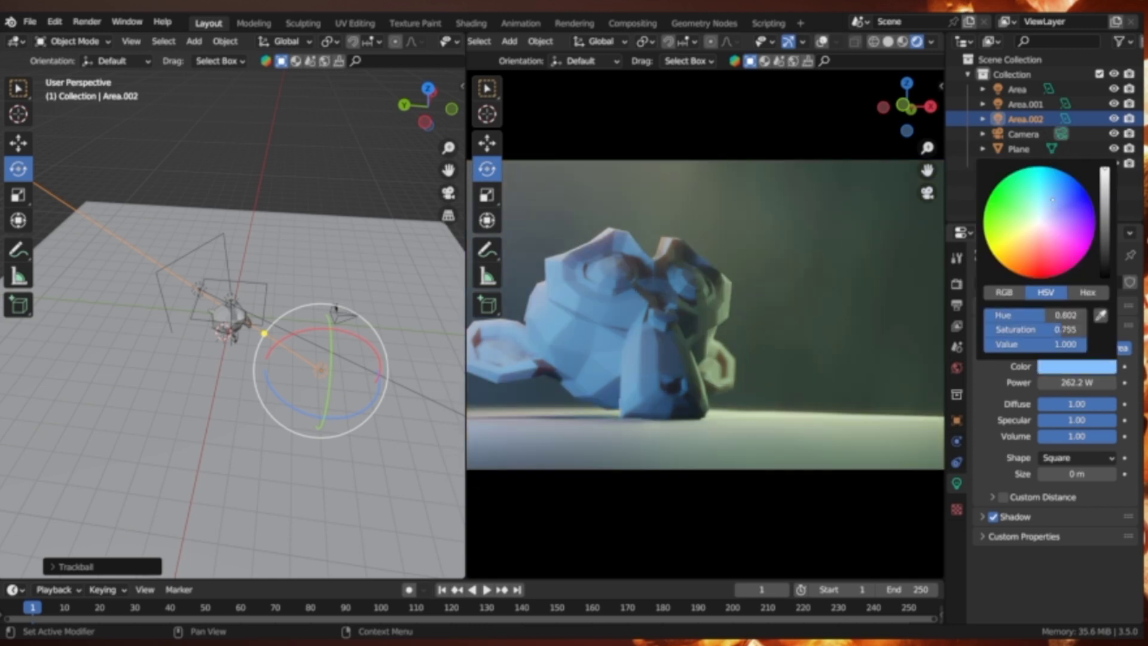
pyautogui.click(1022, 250)
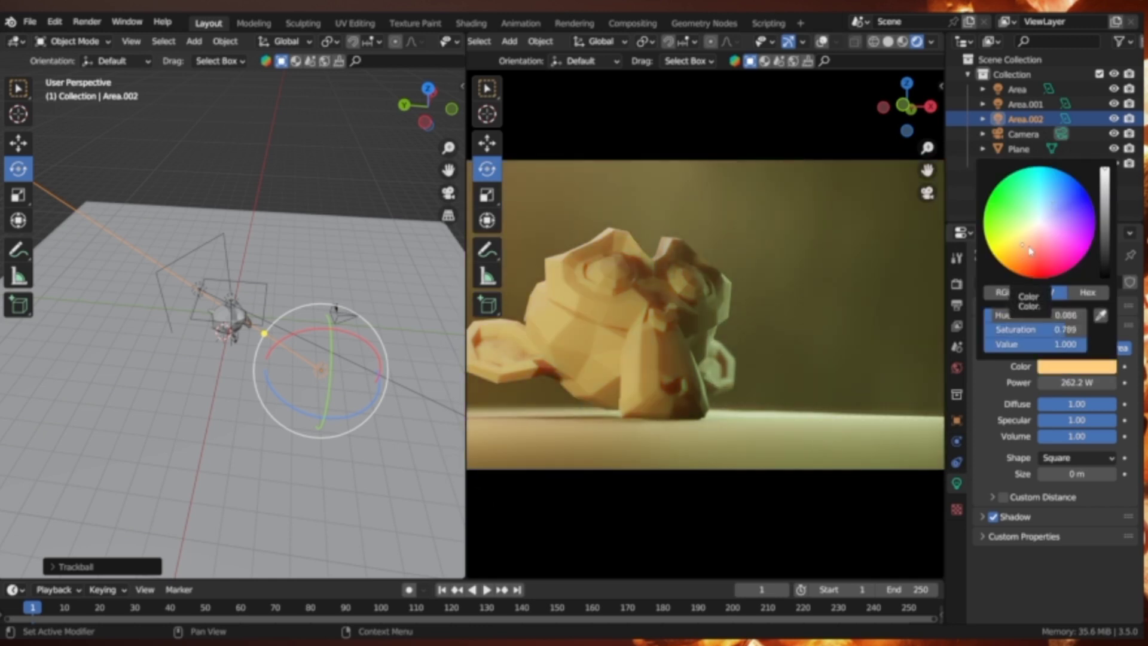
pyautogui.click(1024, 247)
pyautogui.click(1022, 237)
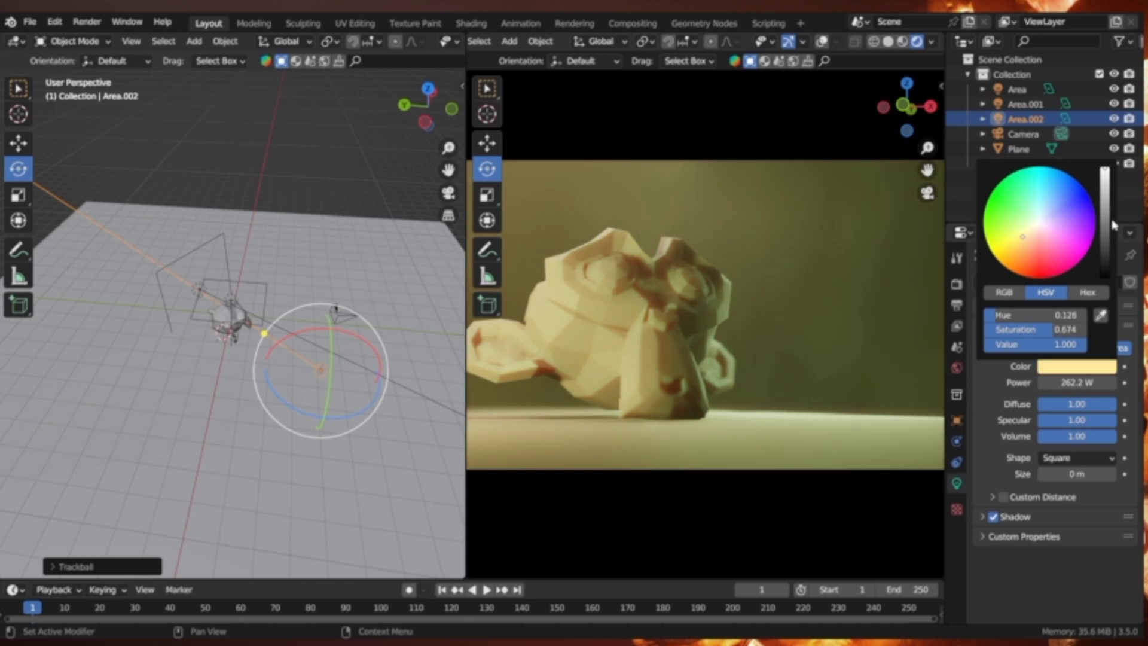
pyautogui.click(1108, 212)
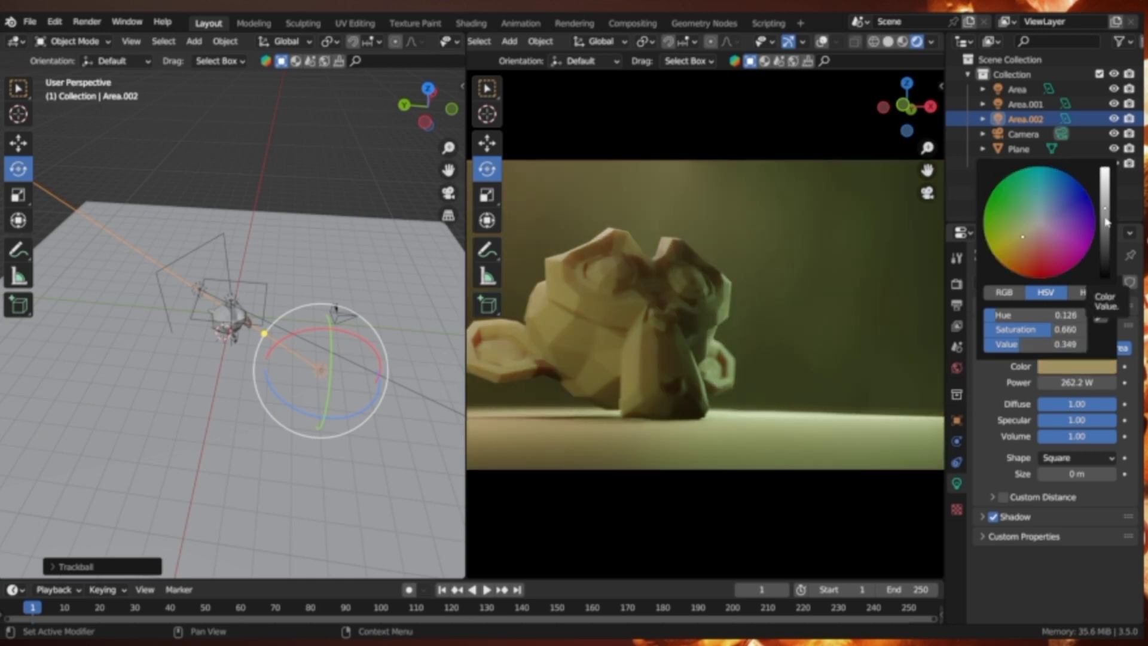
pyautogui.click(956, 545)
pyautogui.click(1018, 149)
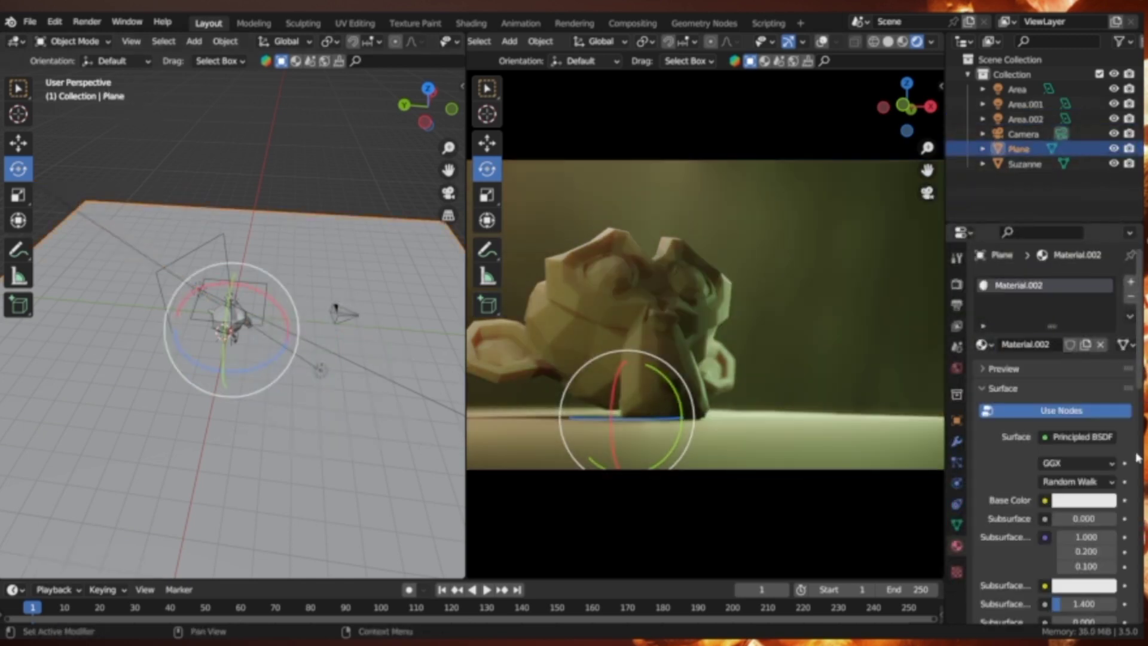
# Lower the floor material's roughness to 0.133 for reflections
pyautogui.scroll(-5, 1106, 448)
pyautogui.scroll(-5, 1076, 432)
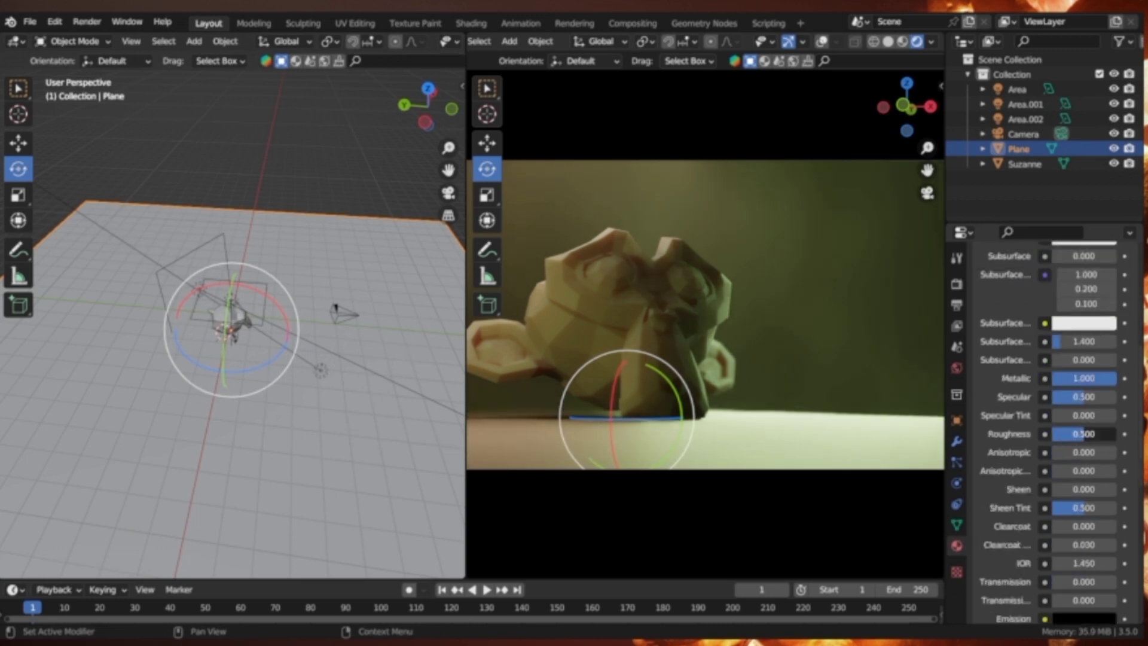
pyautogui.moveTo(1083, 433); pyautogui.dragTo(1060, 433)
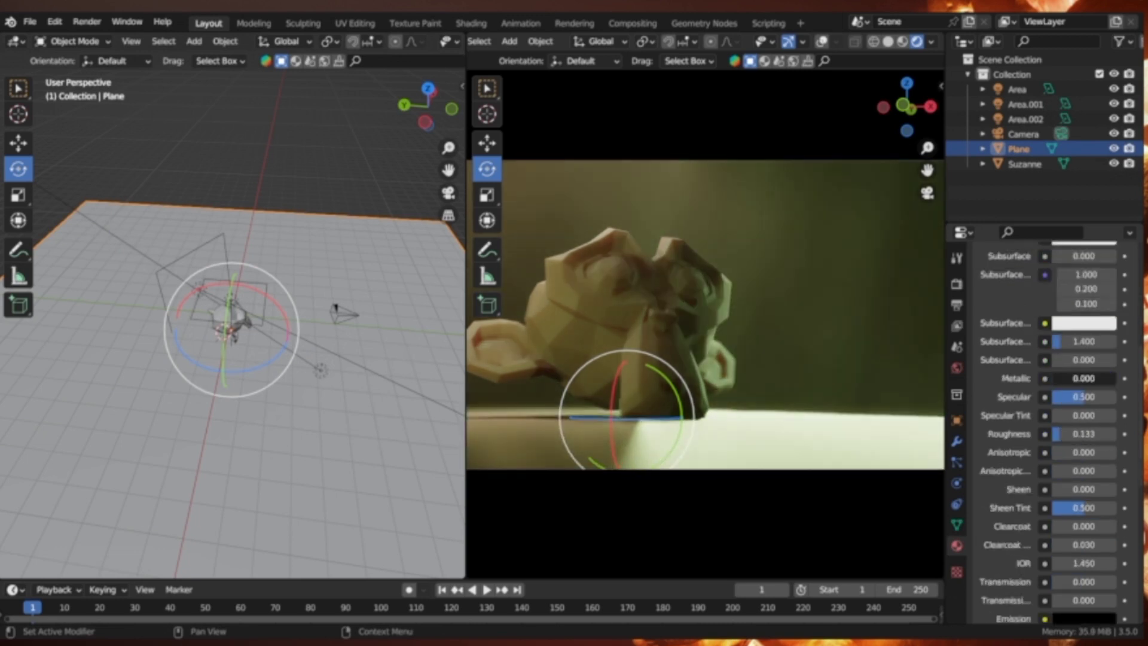
pyautogui.moveTo(1083, 378); pyautogui.dragTo(1058, 378)
pyautogui.scroll(1, 1095, 267)
# Give the floor a pale green base colour and add subsurface scattering
pyautogui.click(1096, 263)
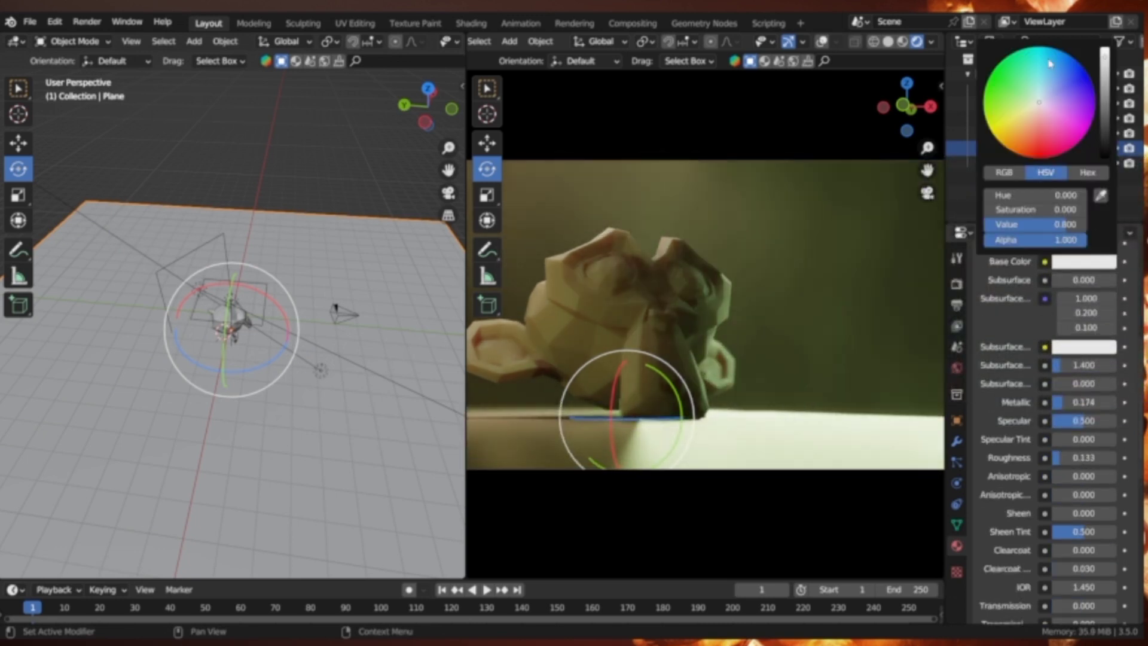
pyautogui.click(1065, 76)
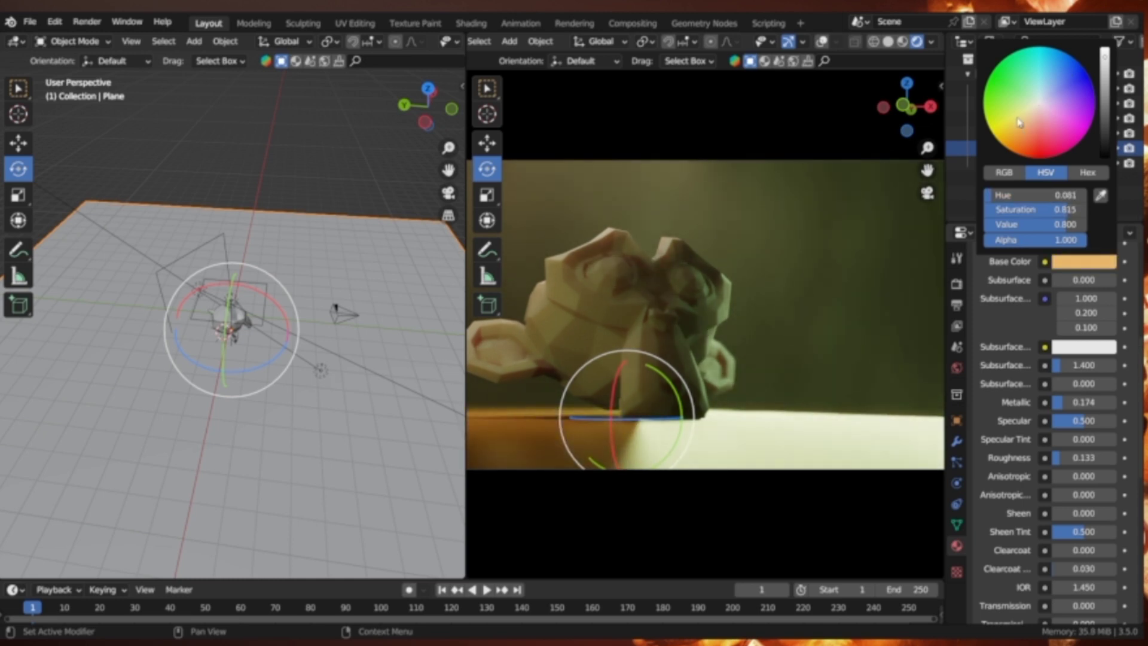
pyautogui.click(1033, 121)
pyautogui.click(1024, 93)
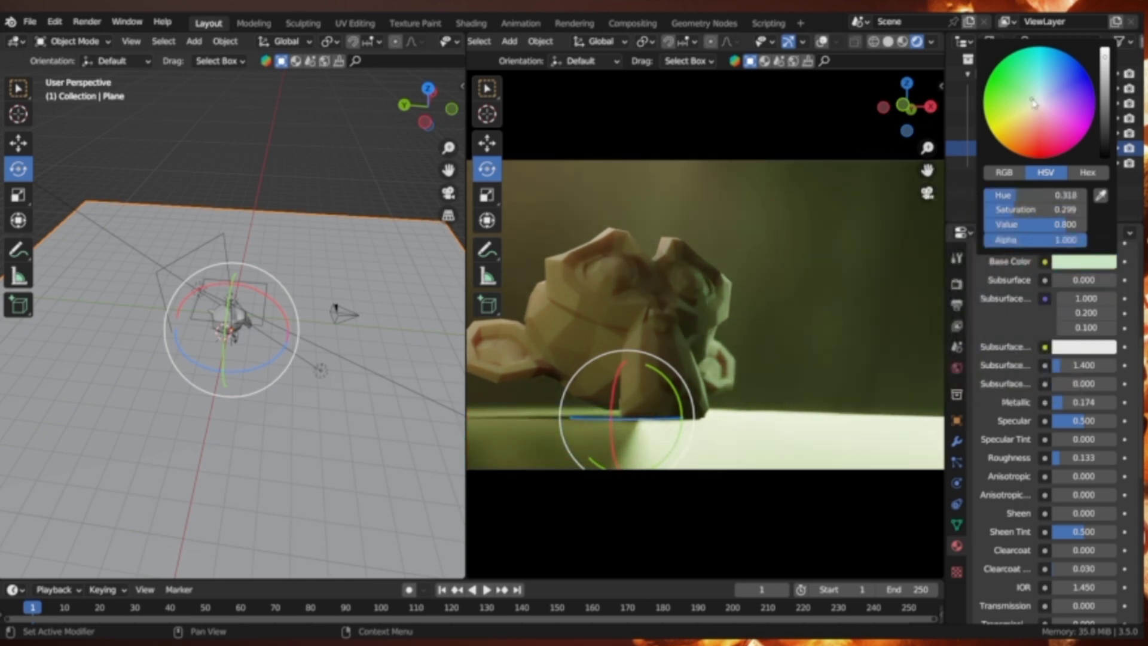
pyautogui.moveTo(1087, 281); pyautogui.dragTo(1118, 281)
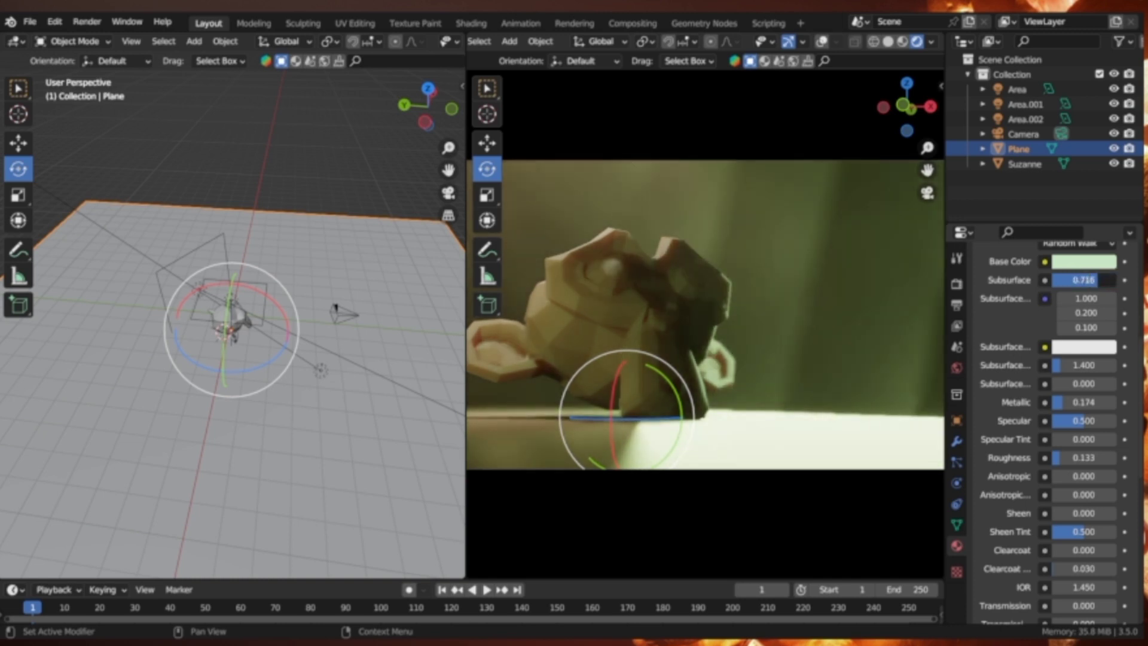
# Settle the floor's roughness at 0.280
pyautogui.scroll(-5, 1096, 375)
pyautogui.scroll(-10, 1096, 376)
pyautogui.scroll(3, 1088, 376)
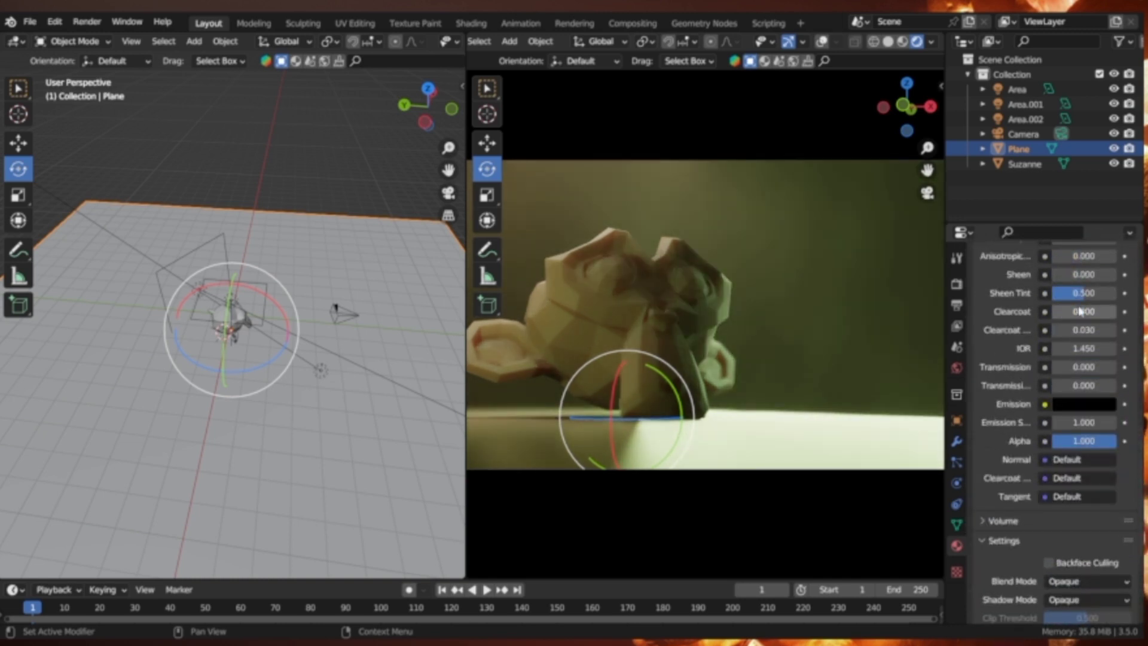
pyautogui.scroll(3, 1076, 376)
pyautogui.scroll(2, 1065, 375)
pyautogui.moveTo(1076, 363); pyautogui.dragTo(1085, 362)
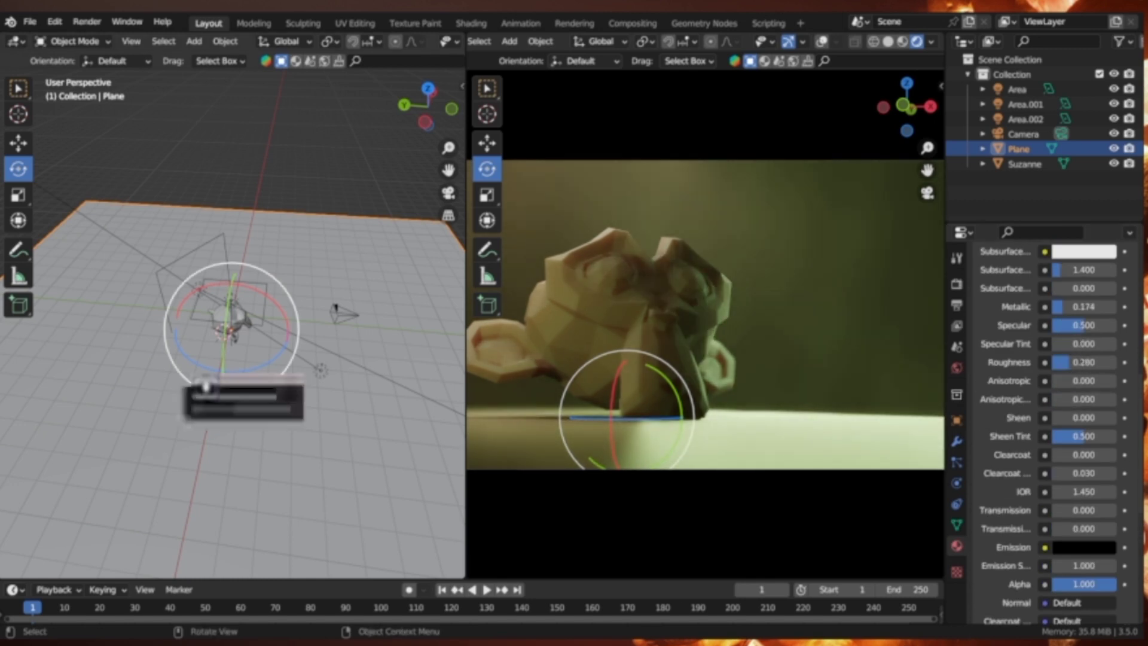
pyautogui.moveTo(204, 386); pyautogui.dragTo(348, 359, button='middle')
pyautogui.scroll(-2, 774, 317)
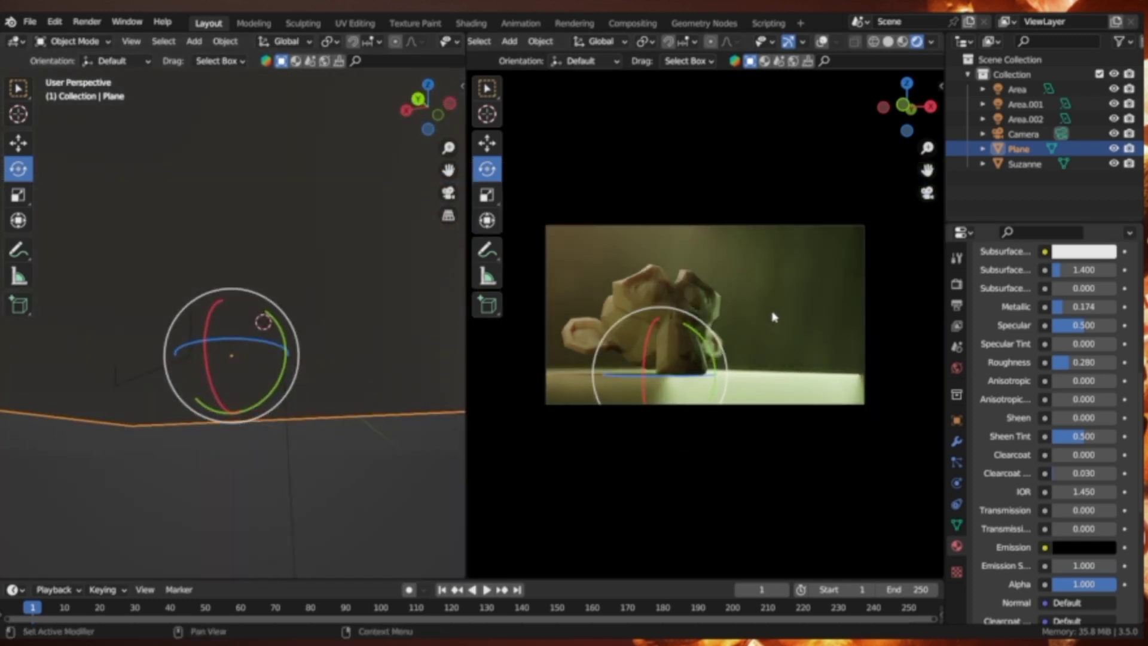
# Select the Area.002 light and rotate it around its vertical axis
pyautogui.click(956, 284)
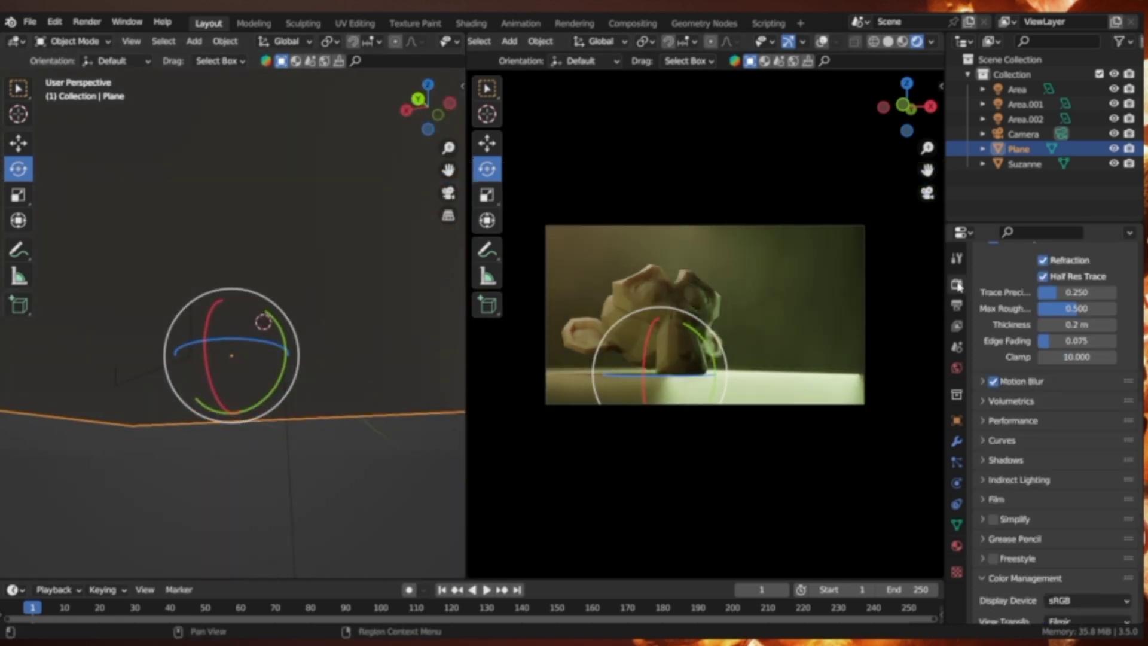
pyautogui.scroll(-5, 1052, 419)
pyautogui.moveTo(419, 334)
pyautogui.mouseDown(button='middle')
pyautogui.moveTo(425, 466)
pyautogui.moveTo(362, 438)
pyautogui.moveTo(335, 320)
pyautogui.mouseUp(button='middle')
pyautogui.click(307, 323)
pyautogui.moveTo(337, 371); pyautogui.dragTo(1, 124)
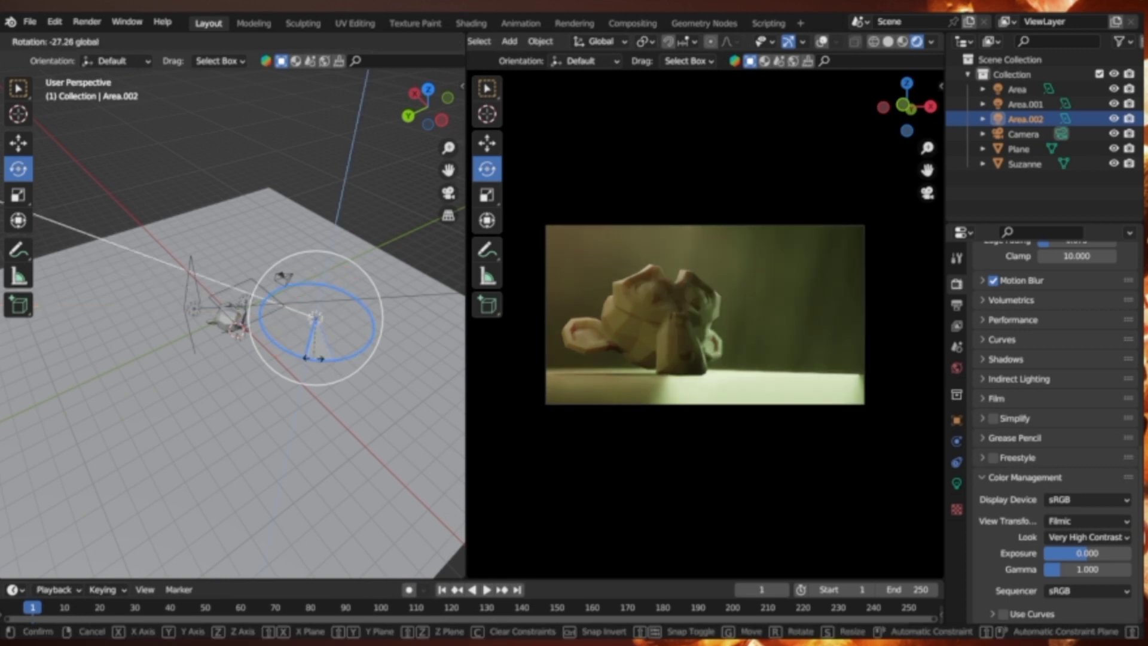
# Nudge Area.002 into place beside Suzanne with G, then re-angle it with R
pyautogui.press('g')
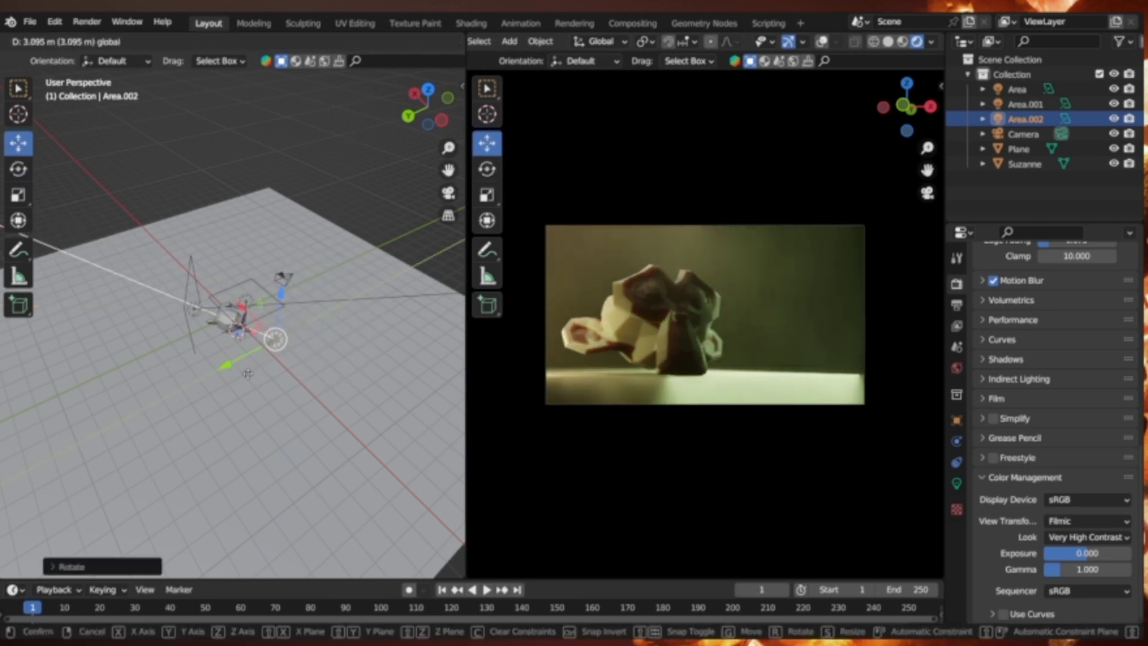
pyautogui.click(270, 382)
pyautogui.press('g')
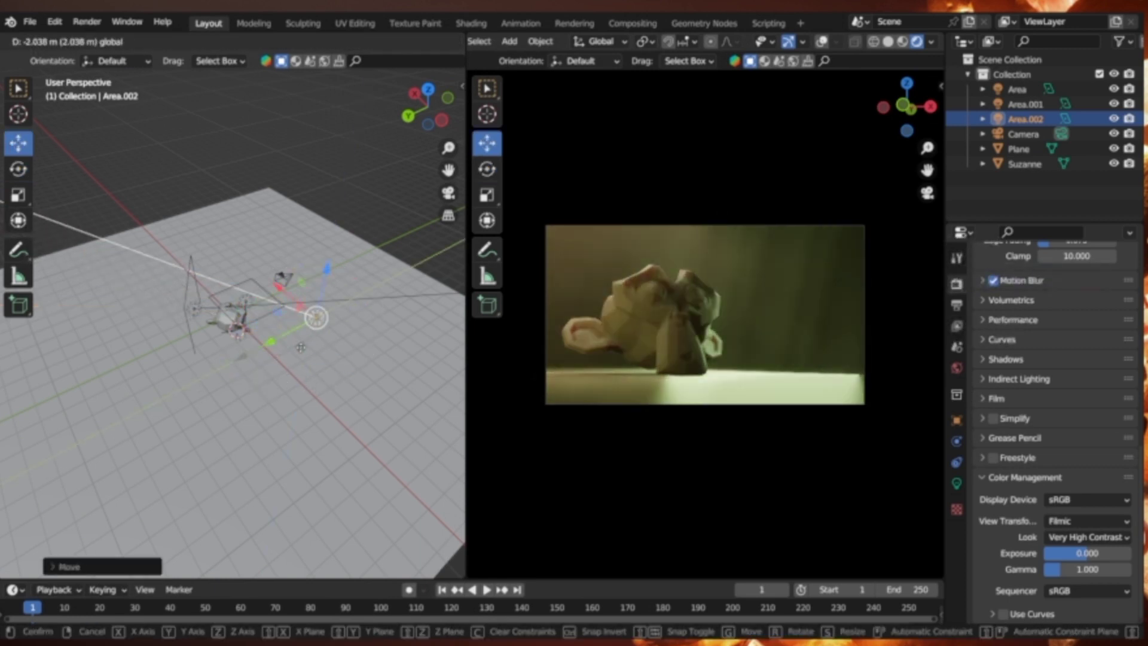
pyautogui.click(299, 353)
pyautogui.click(267, 364)
pyautogui.click(315, 317)
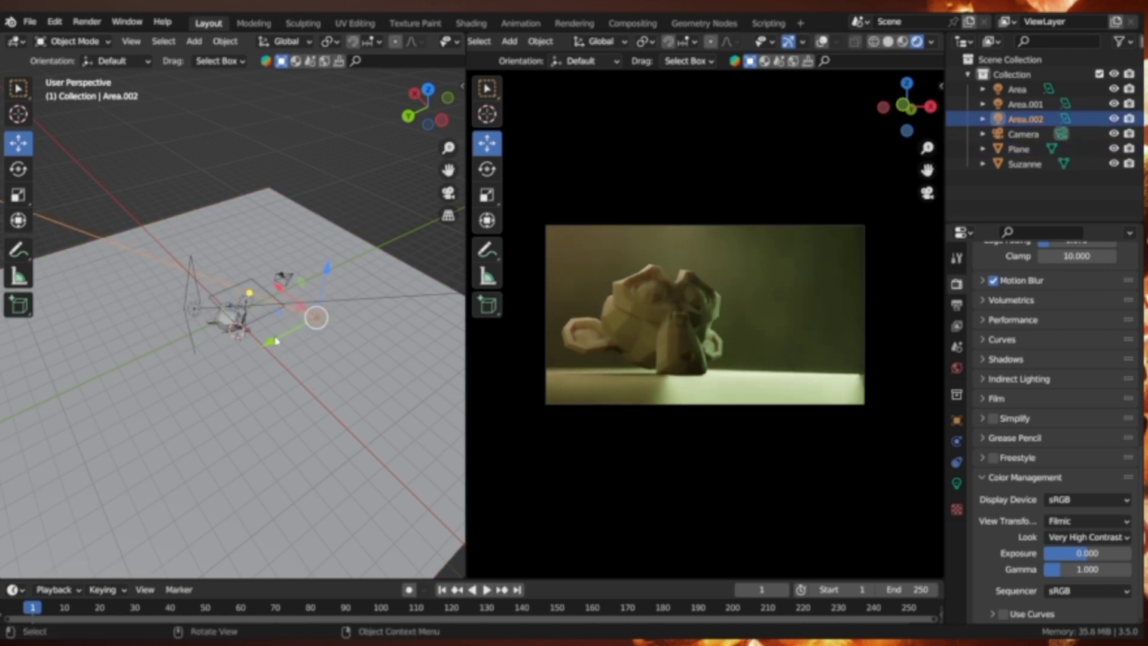
pyautogui.press('g')
pyautogui.click(305, 326)
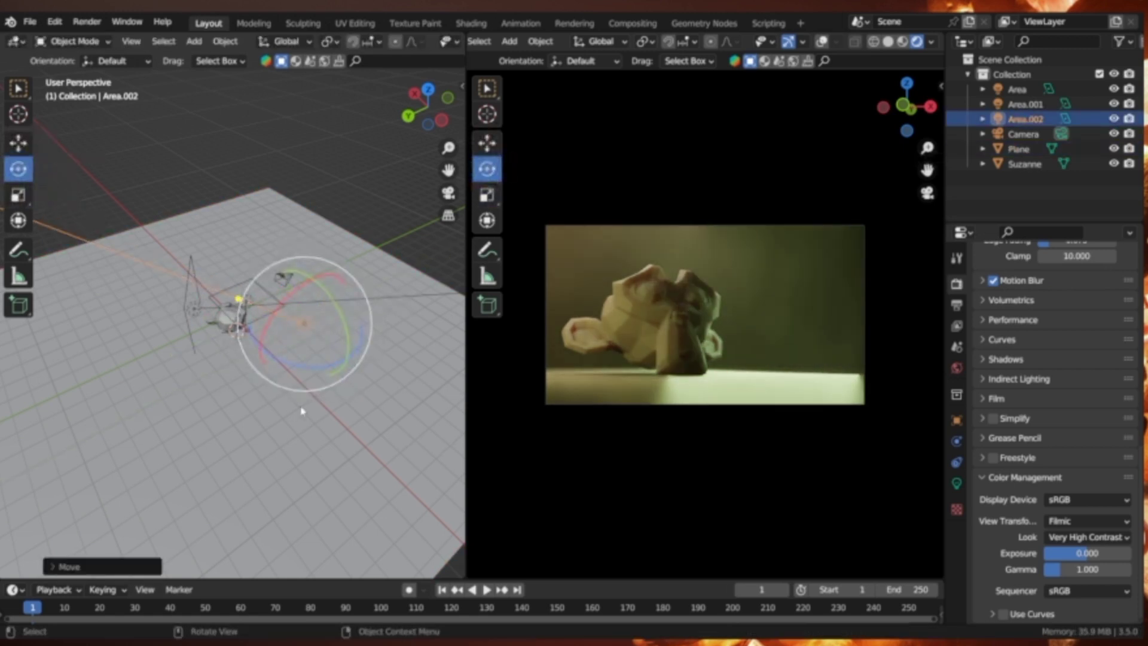
pyautogui.press('r')
pyautogui.click(333, 375)
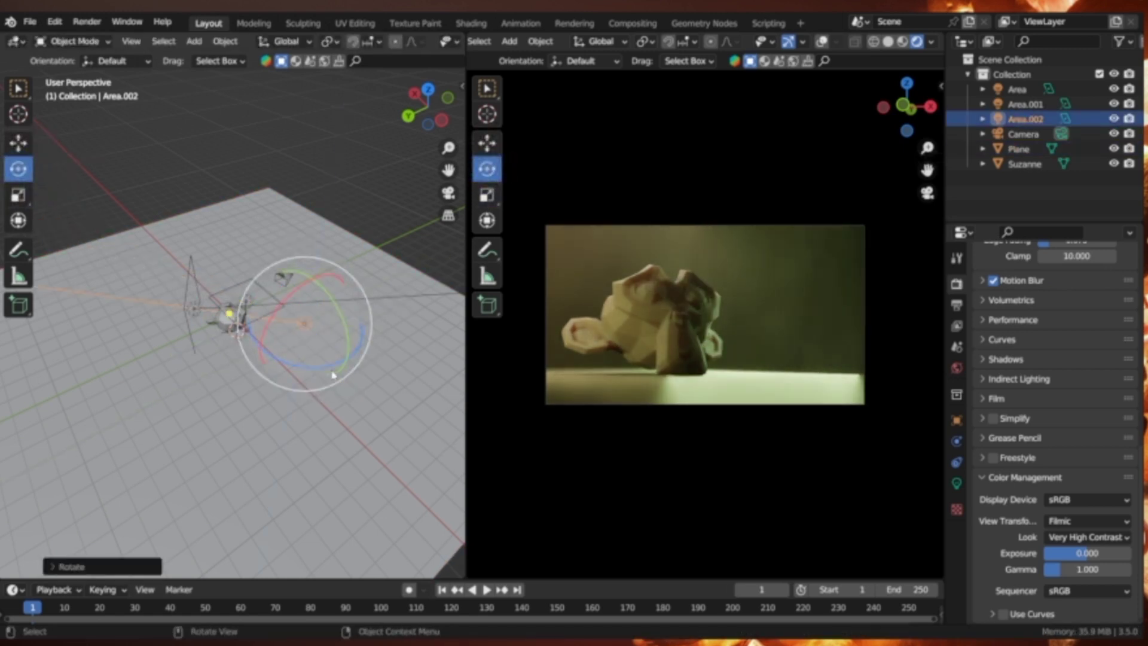
# Open the World background colour picker
pyautogui.click(956, 368)
pyautogui.scroll(5, 1088, 347)
pyautogui.click(1106, 312)
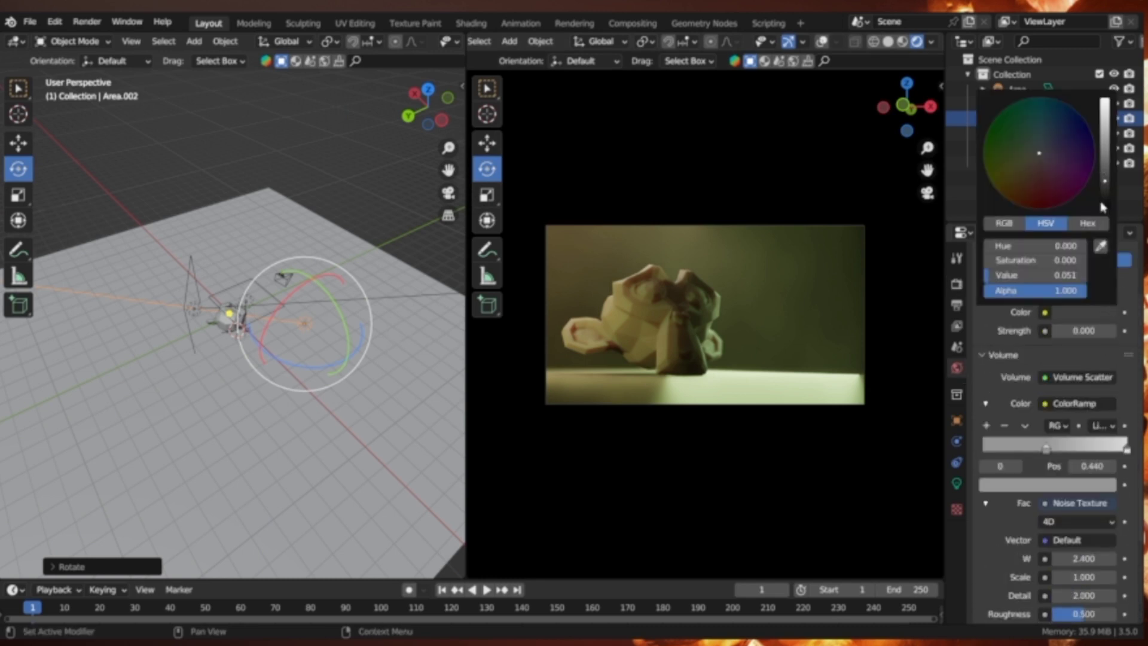
# Set world Strength to 0.800 and darken the background colour to near black
pyautogui.moveTo(1070, 330); pyautogui.dragTo(1113, 333)
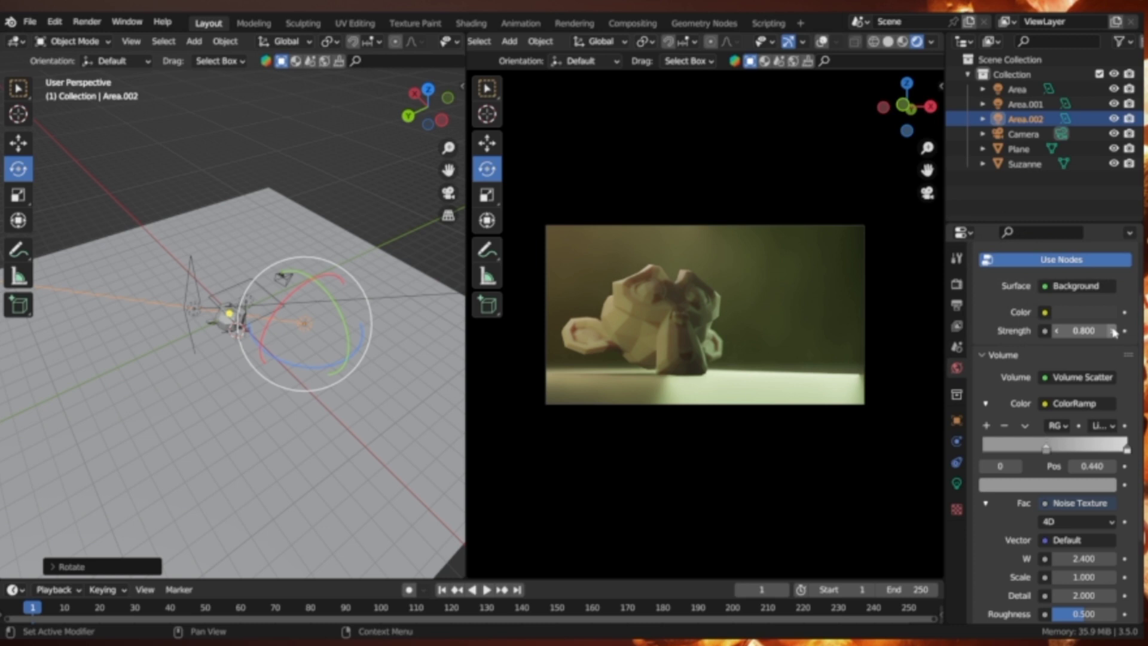
pyautogui.click(1099, 312)
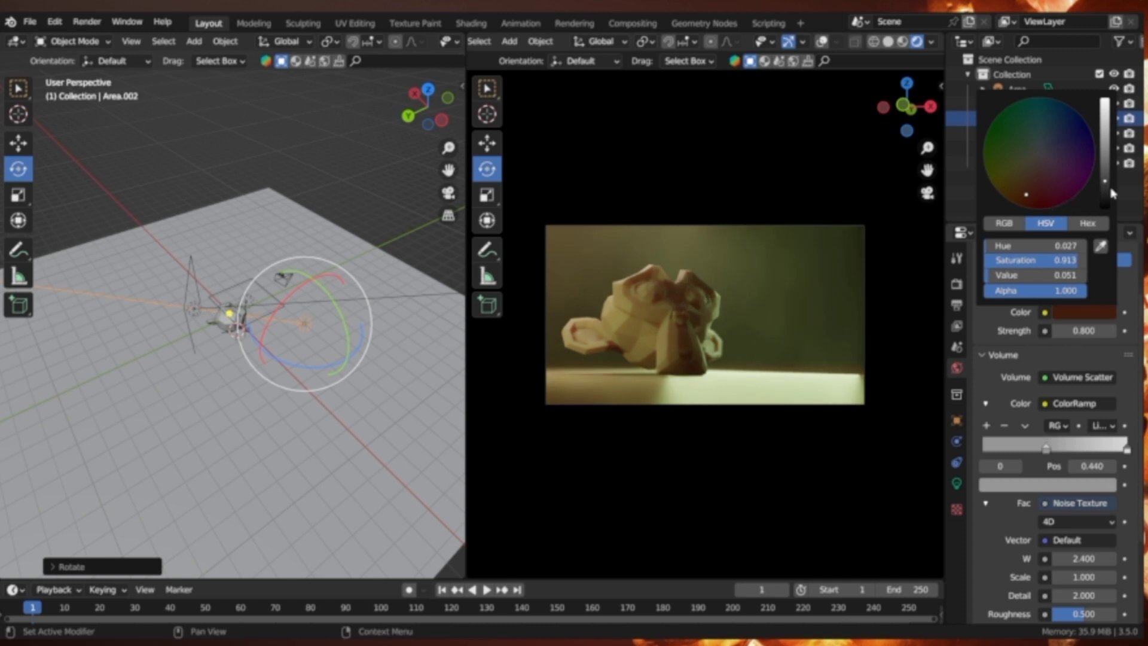
pyautogui.click(1105, 206)
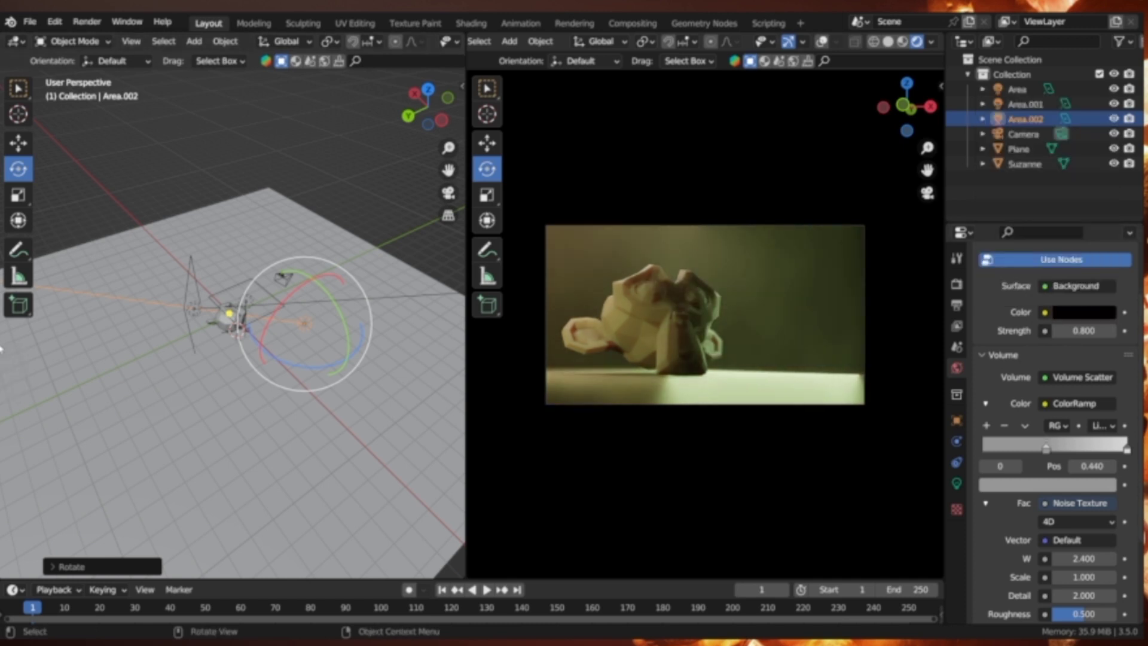
# Add a smooth-shaded cone and move and rotate it beside Suzanne
pyautogui.scroll(10, 150, 405)
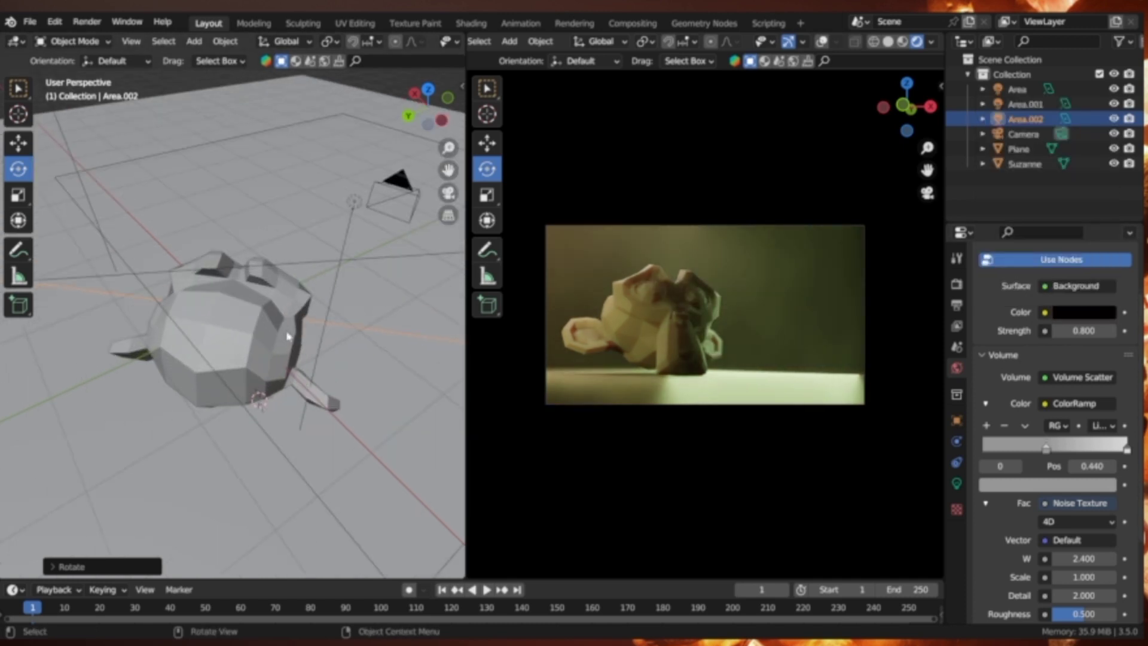
pyautogui.moveTo(150, 406); pyautogui.dragTo(258, 321, button='middle')
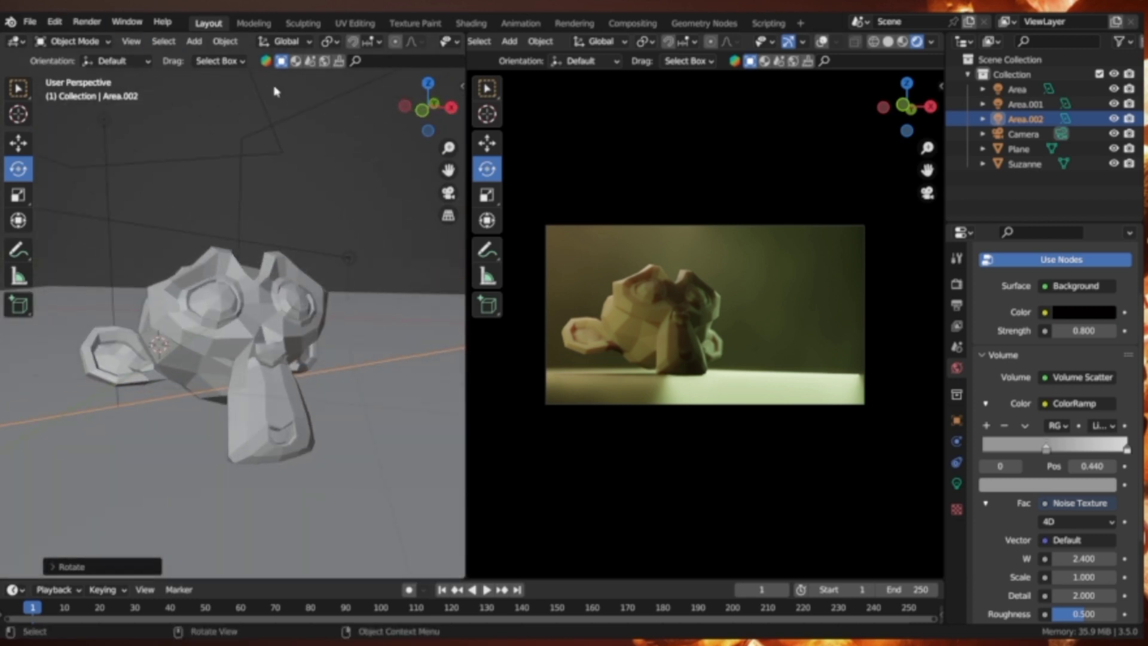
pyautogui.click(182, 41)
pyautogui.moveTo(215, 59)
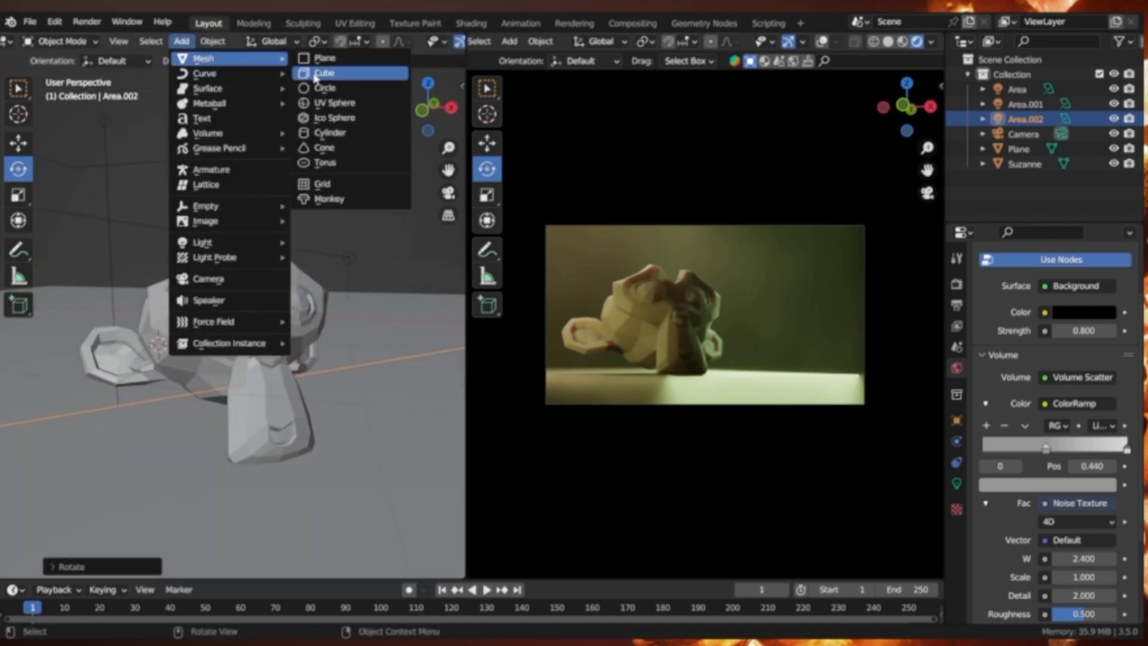
pyautogui.click(346, 147)
pyautogui.press('g')
pyautogui.click(179, 287)
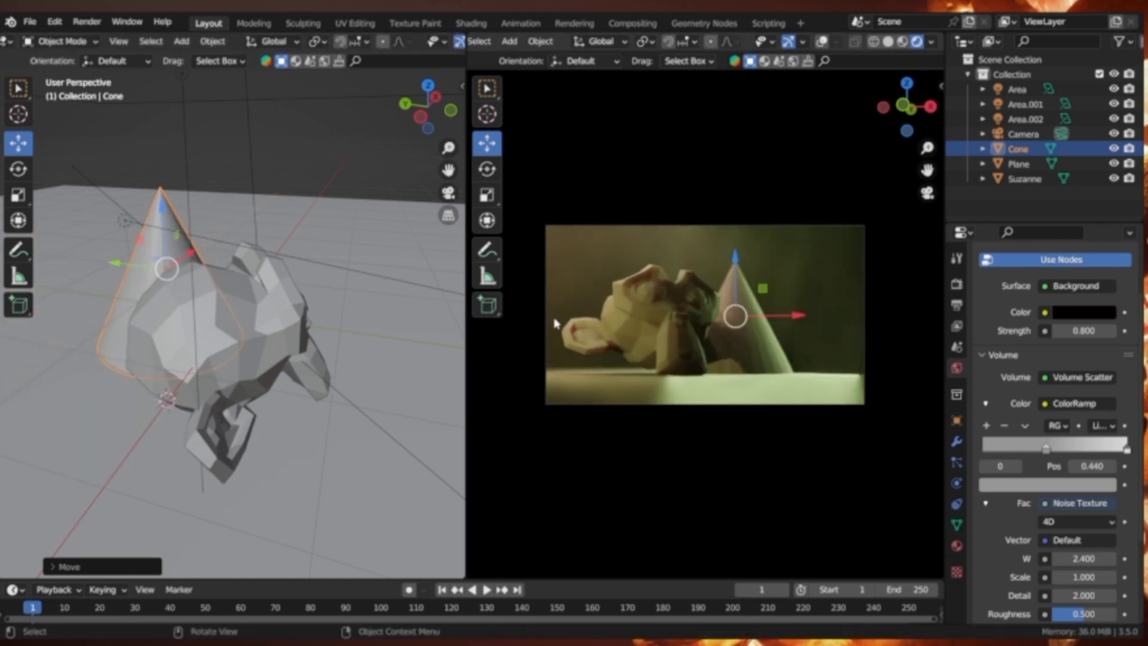
pyautogui.click(957, 546)
pyautogui.press('g')
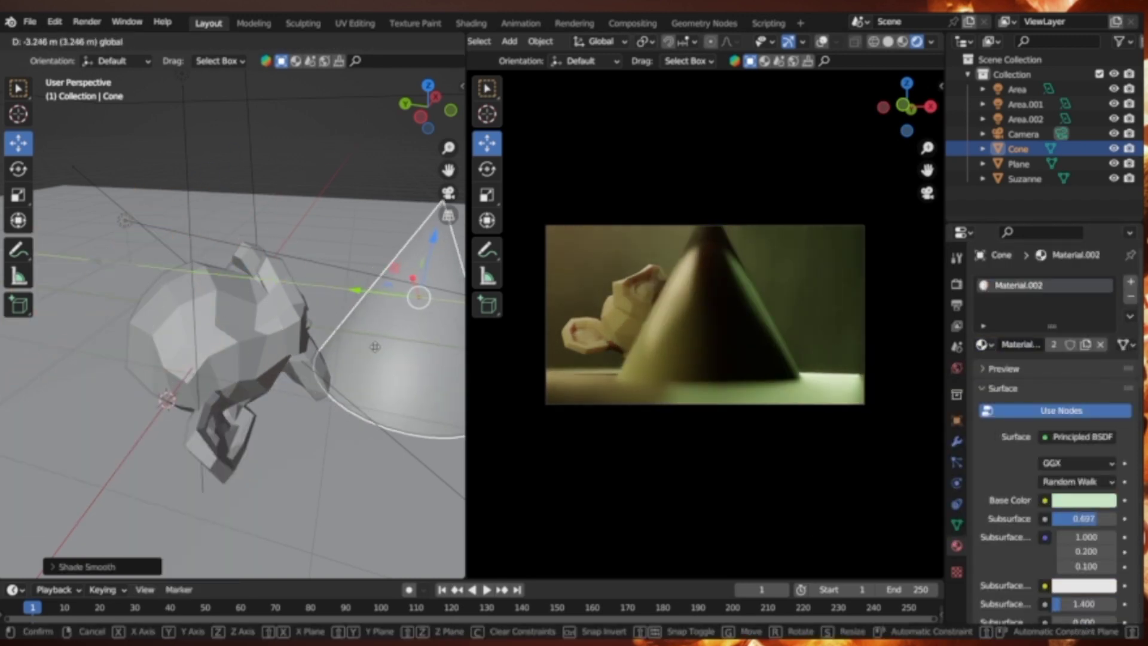
pyautogui.click(412, 278)
pyautogui.press('r')
pyautogui.press('r')
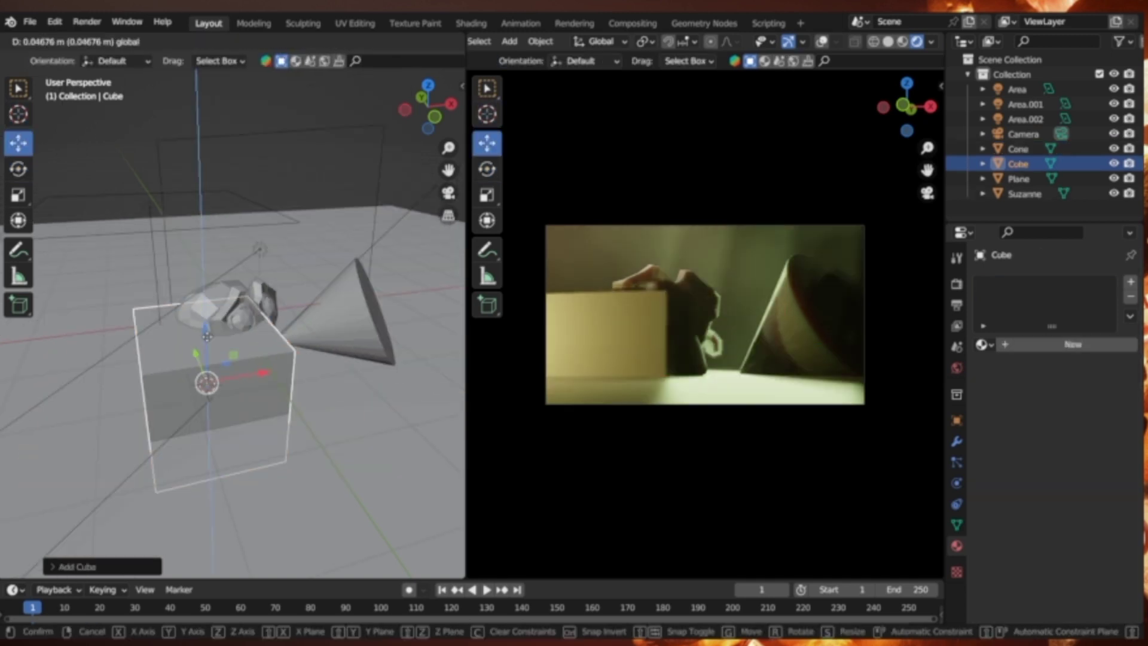
# Shrink the cube, tuck it beside Suzanne, and give it the existing pale green material
pyautogui.press('s')
pyautogui.click(247, 349)
pyautogui.moveTo(247, 349); pyautogui.dragTo(257, 311, button='middle')
pyautogui.press('g')
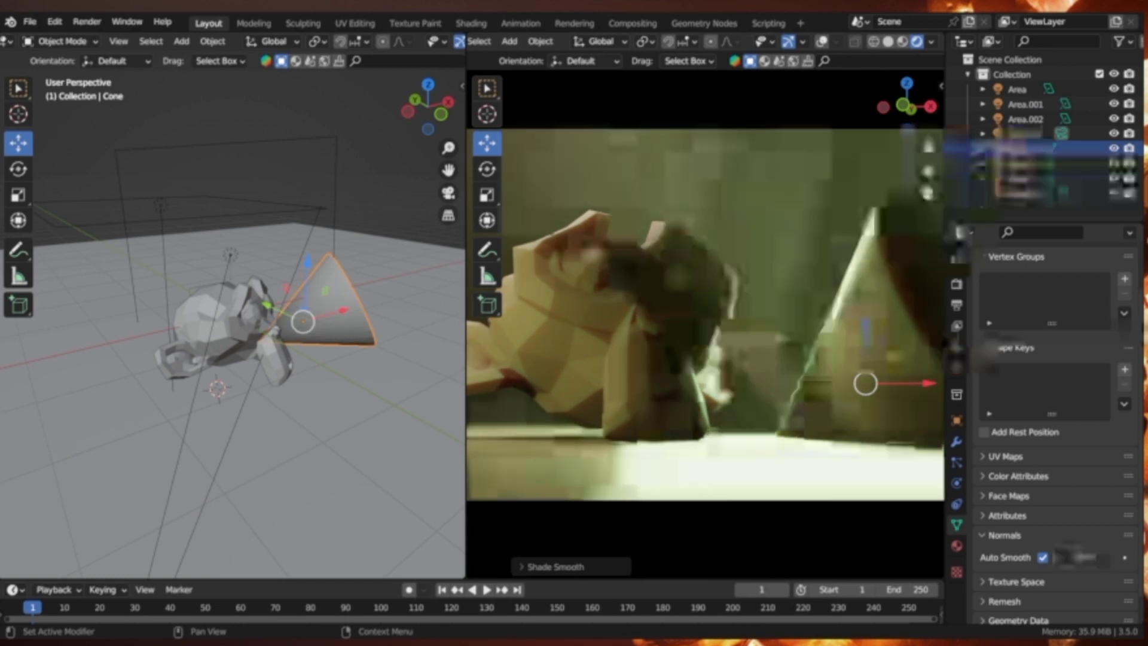
pyautogui.click(855, 367)
pyautogui.scroll(-4, 855, 358)
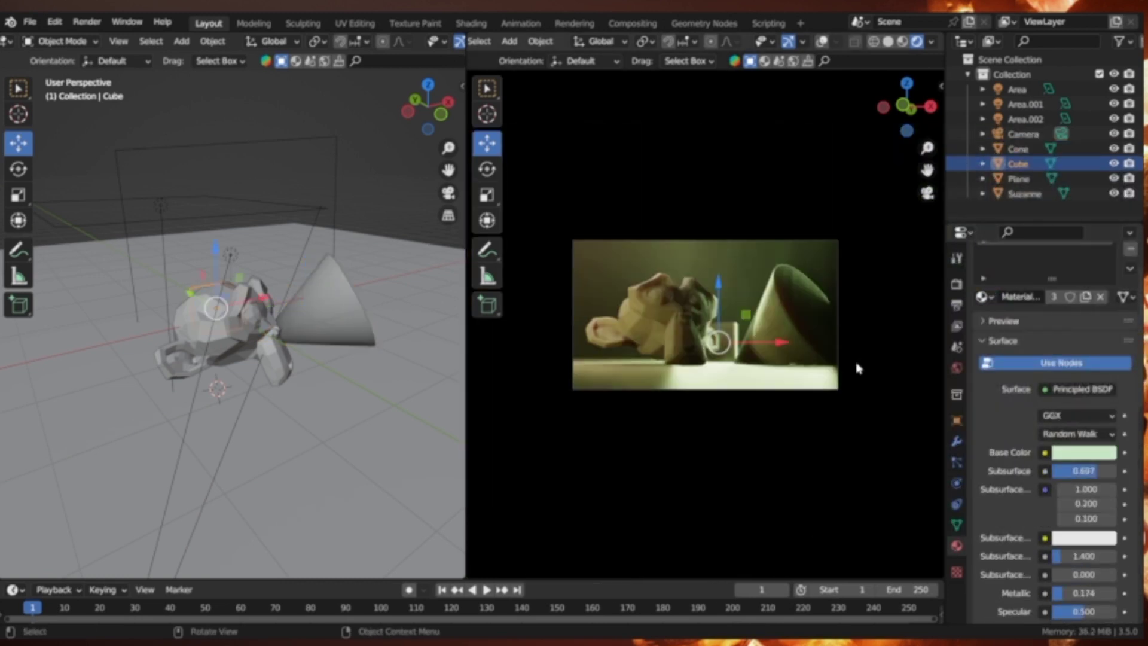
pyautogui.click(599, 41)
# Set the shadow Cube Size to 1024 px in Render Properties
pyautogui.click(956, 284)
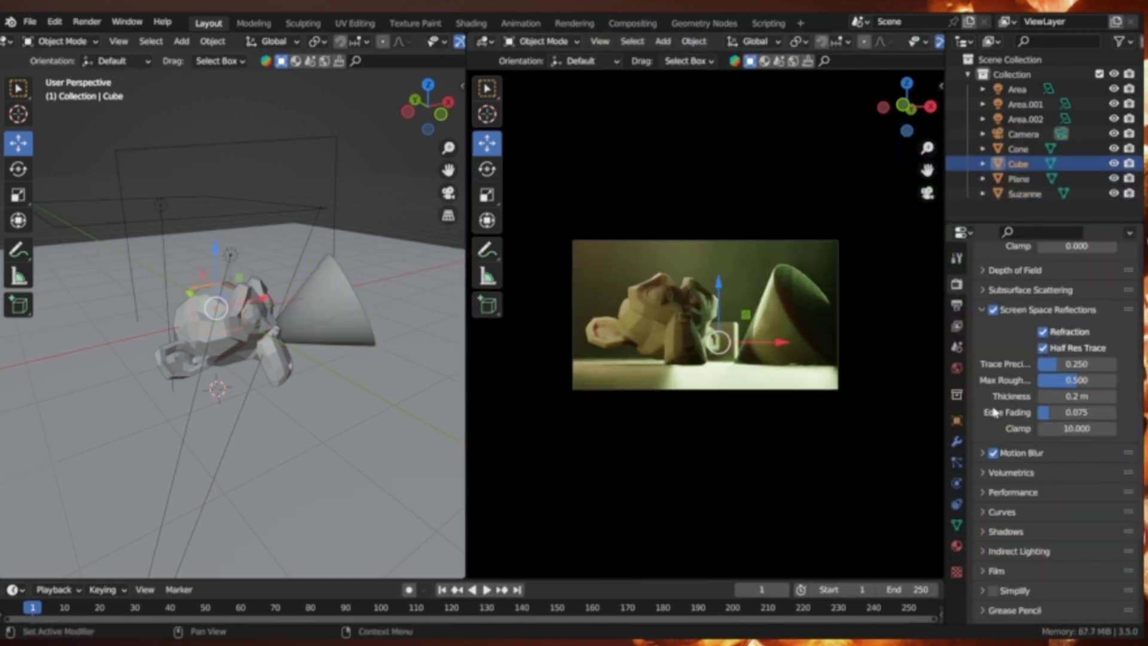
pyautogui.click(1011, 263)
pyautogui.scroll(5, 994, 412)
pyautogui.scroll(-5, 1084, 311)
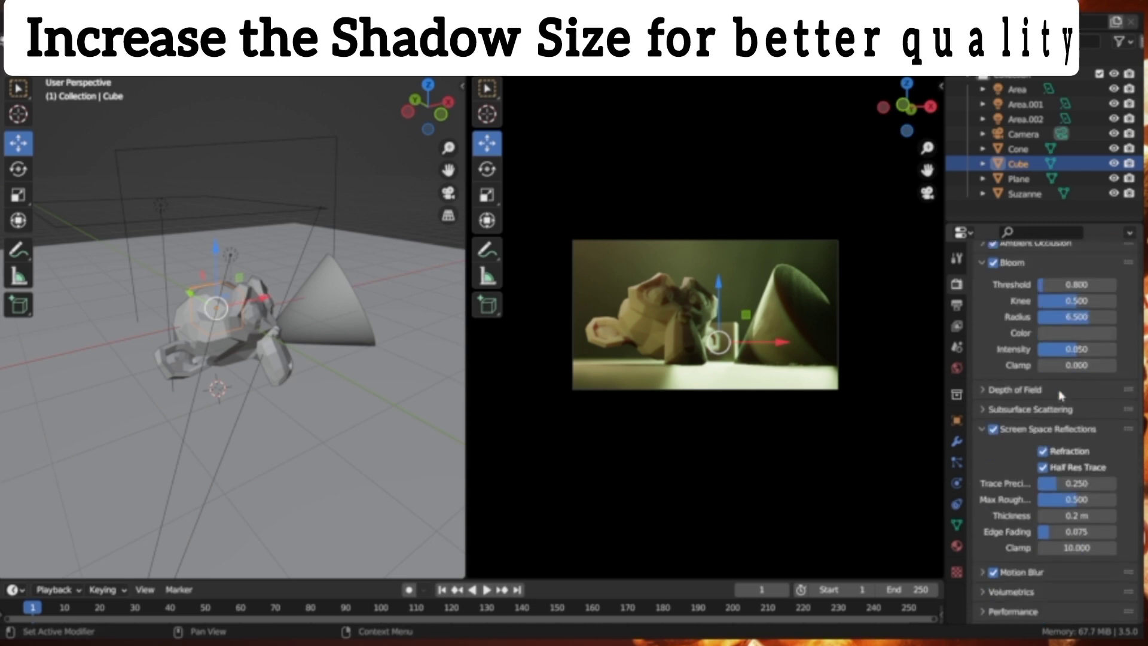
pyautogui.scroll(-4, 1061, 399)
pyautogui.click(1033, 514)
pyautogui.click(1085, 535)
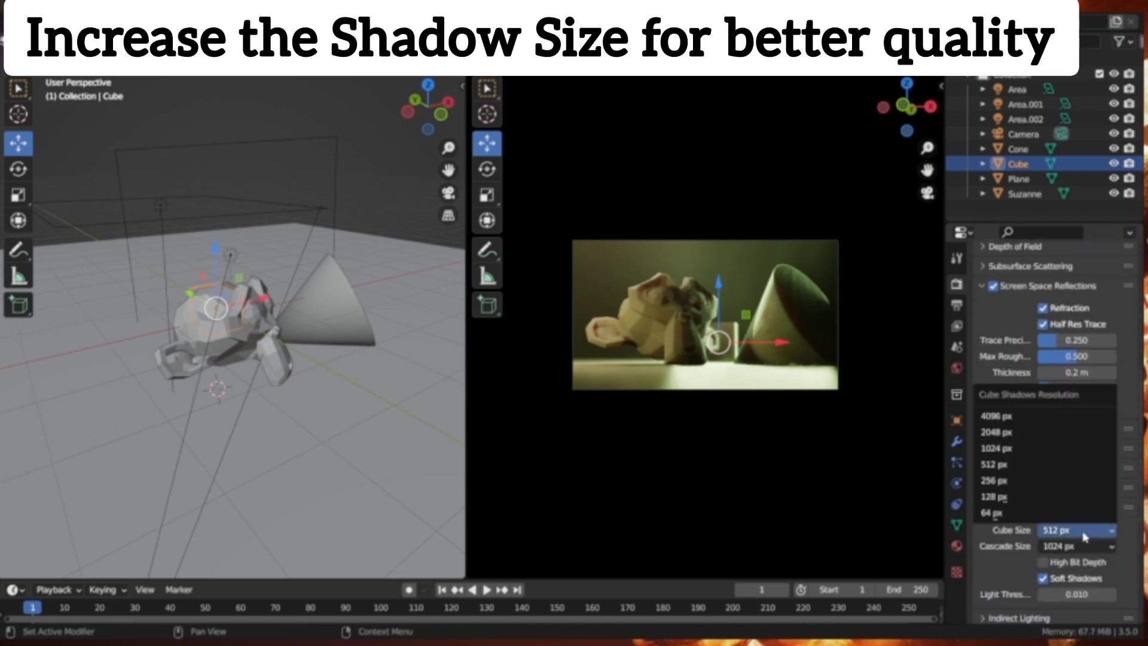
pyautogui.click(1052, 446)
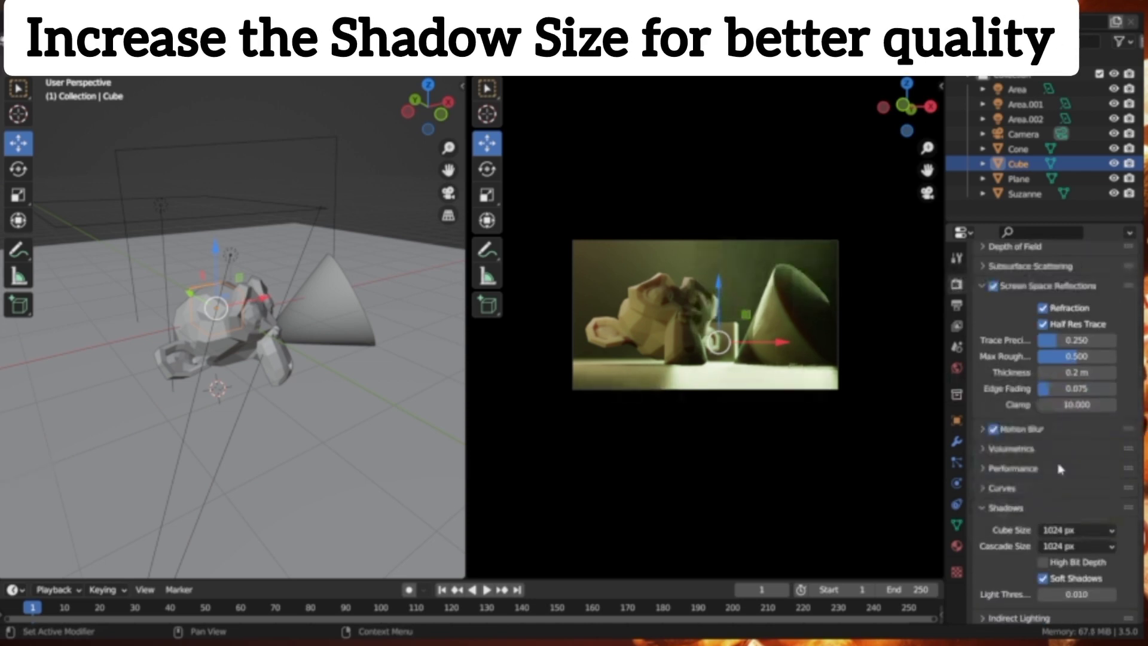
# Switch on Use Curves under Color Management
pyautogui.scroll(-5, 1056, 472)
pyautogui.scroll(-5, 1056, 483)
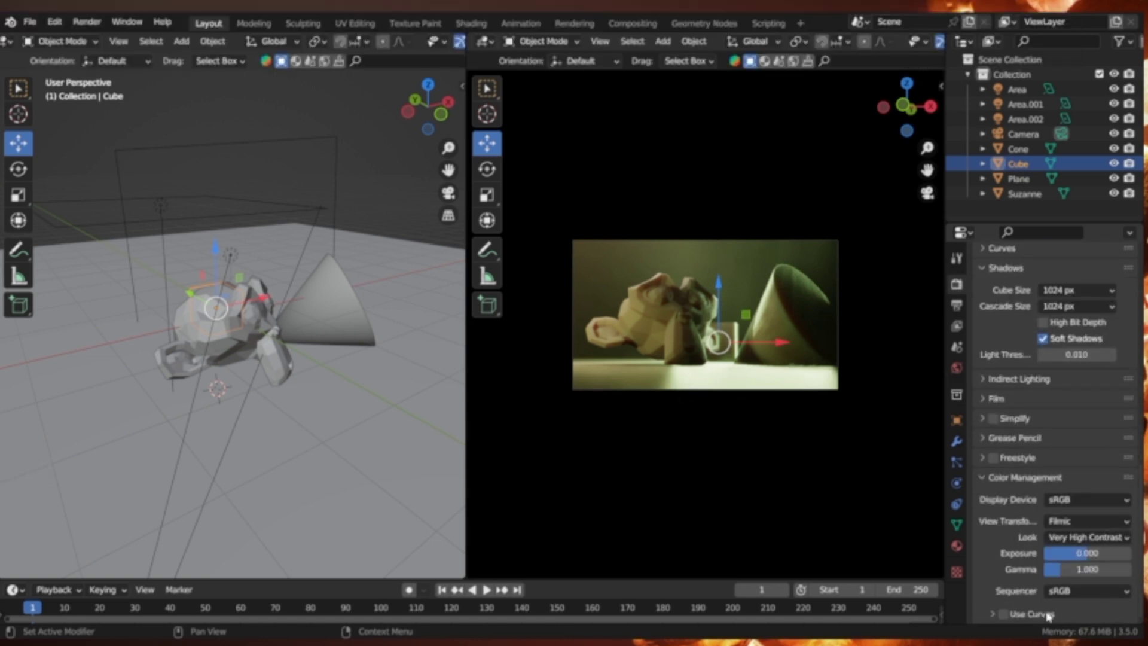
pyautogui.click(1003, 614)
pyautogui.click(1005, 614)
pyautogui.scroll(-8, 1010, 598)
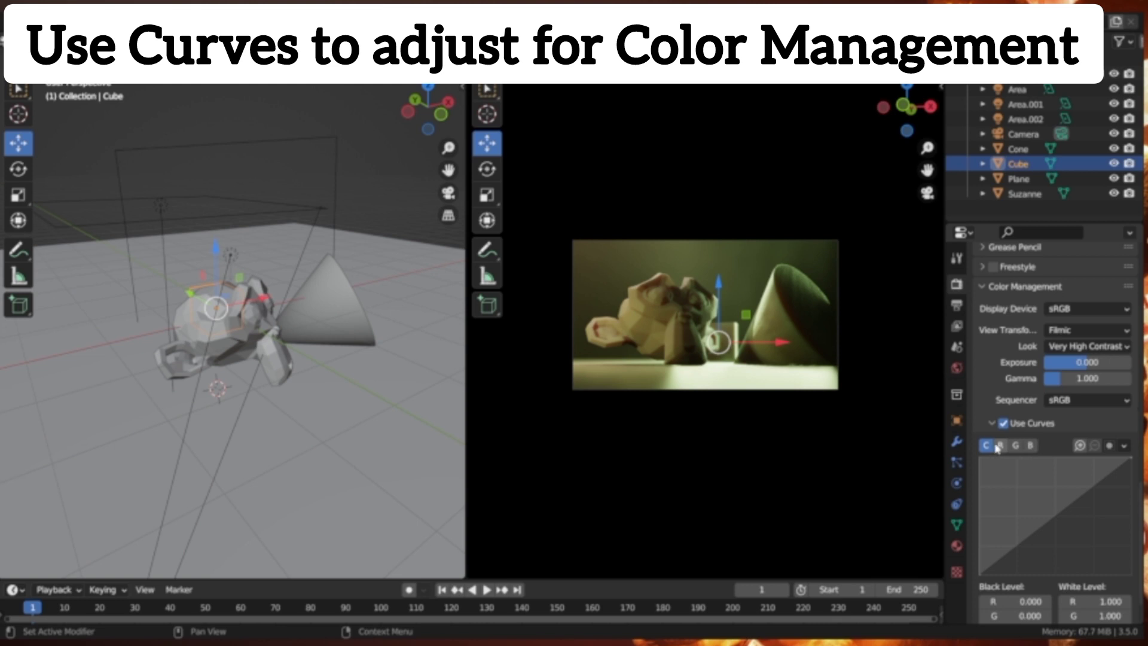
# Pull the green curve down and bend the combined curve into an S-shape
pyautogui.moveTo(1071, 507); pyautogui.dragTo(1072, 527)
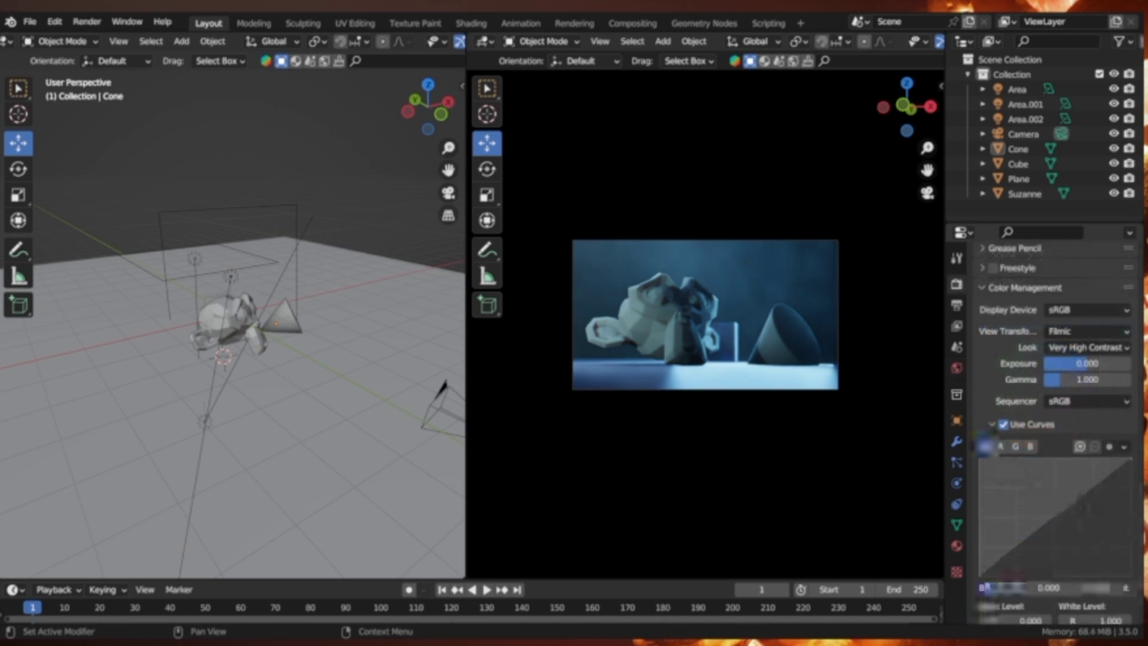
pyautogui.moveTo(1028, 505); pyautogui.dragTo(1045, 534)
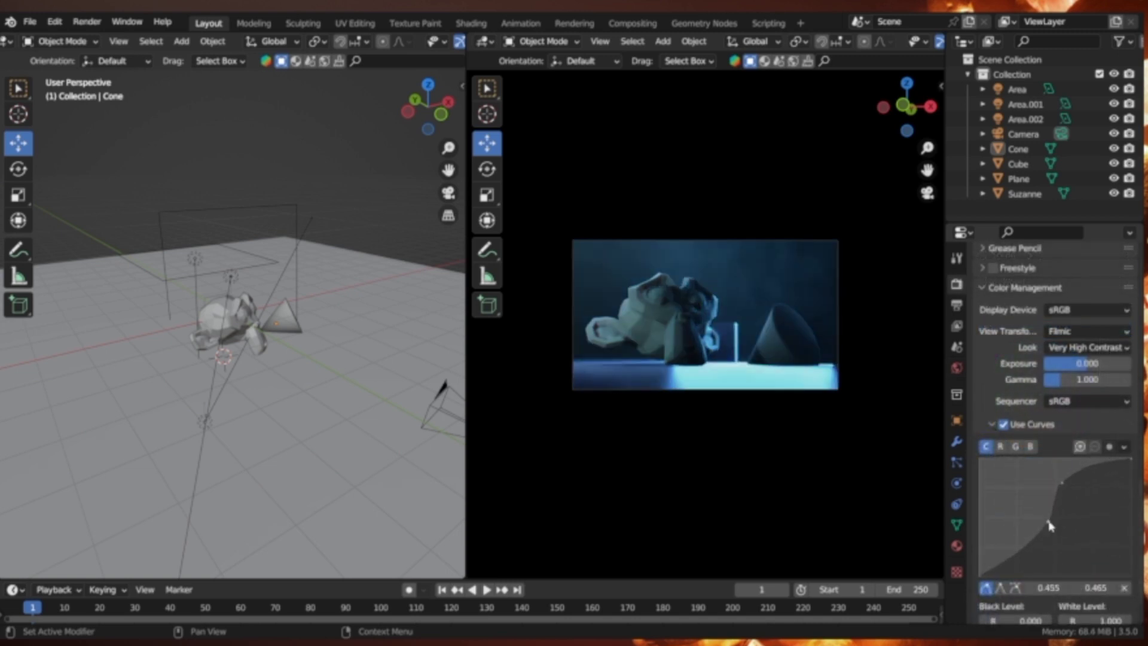
pyautogui.moveTo(1056, 494)
pyautogui.mouseDown()
pyautogui.moveTo(1043, 497)
pyautogui.moveTo(1044, 524)
pyautogui.moveTo(1060, 499)
pyautogui.moveTo(1041, 491)
pyautogui.moveTo(1041, 523)
pyautogui.mouseUp()
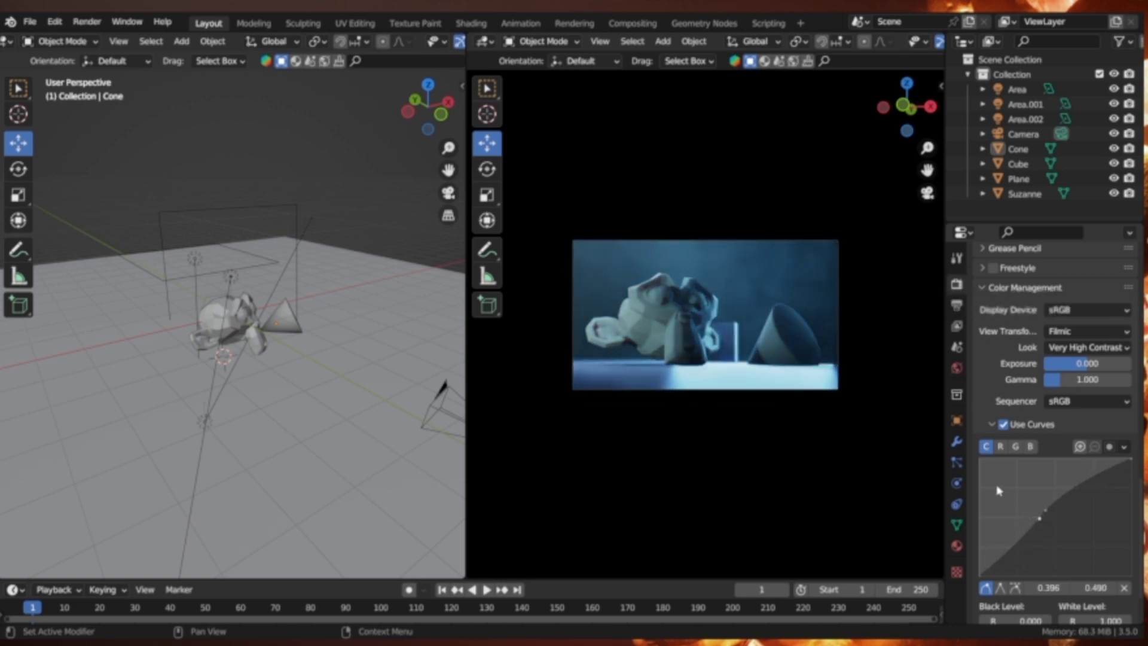
# Expand the Indirect Lighting panel and open the Add > Light Probe menu
pyautogui.scroll(3, 864, 452)
pyautogui.scroll(8, 1116, 427)
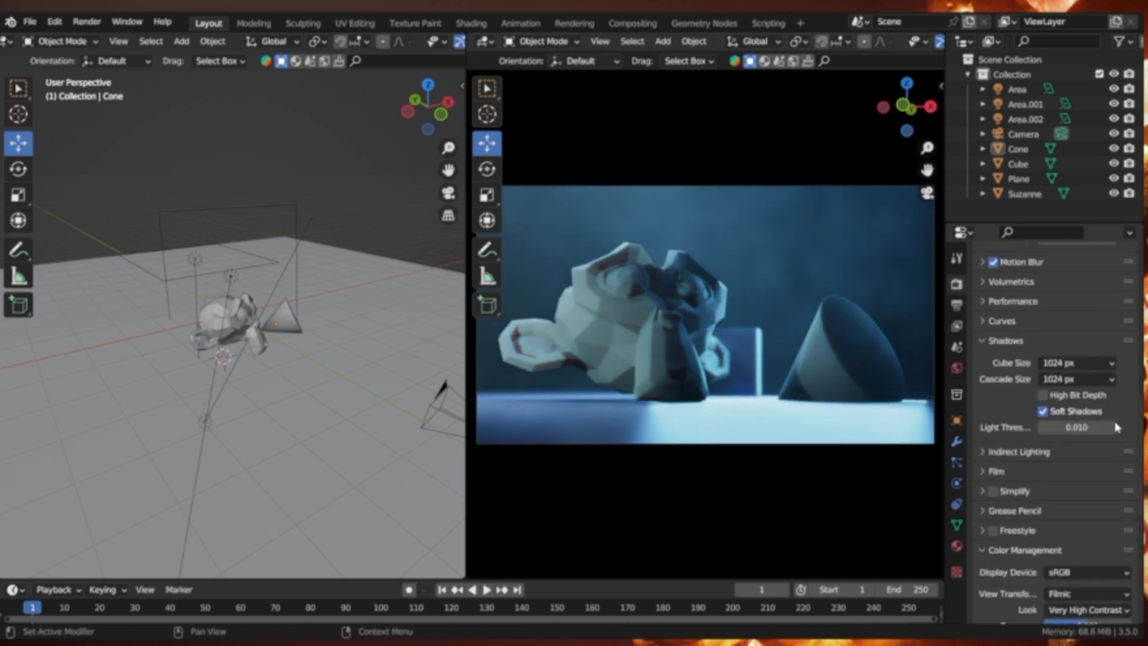
pyautogui.scroll(2, 1115, 427)
pyautogui.click(1050, 523)
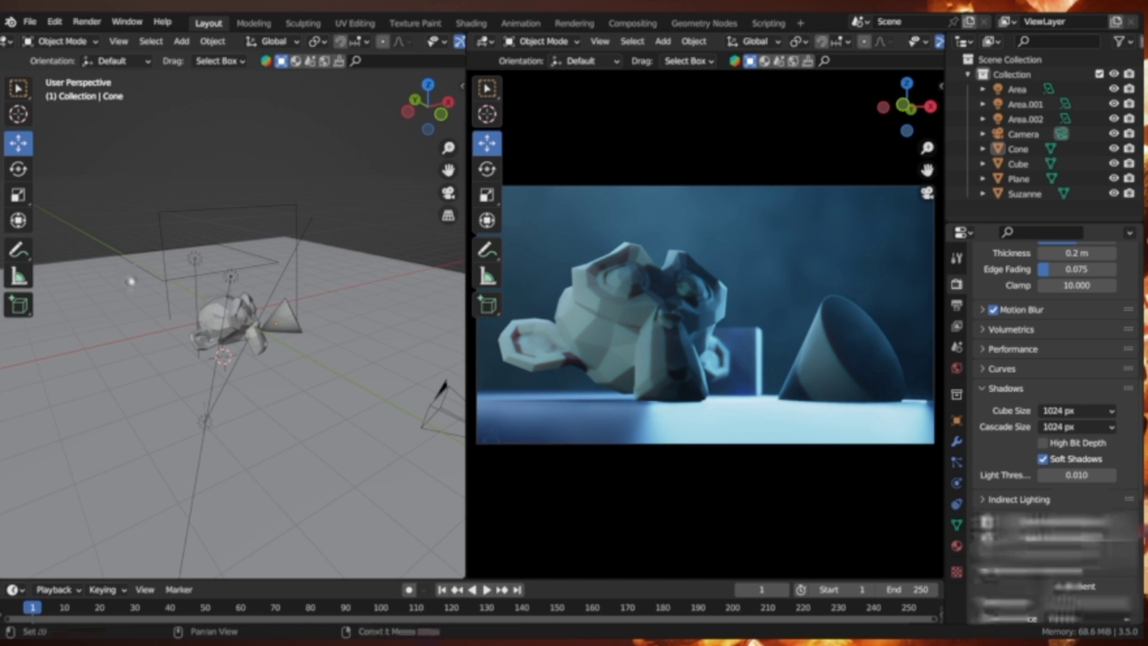
pyautogui.click(25, 123)
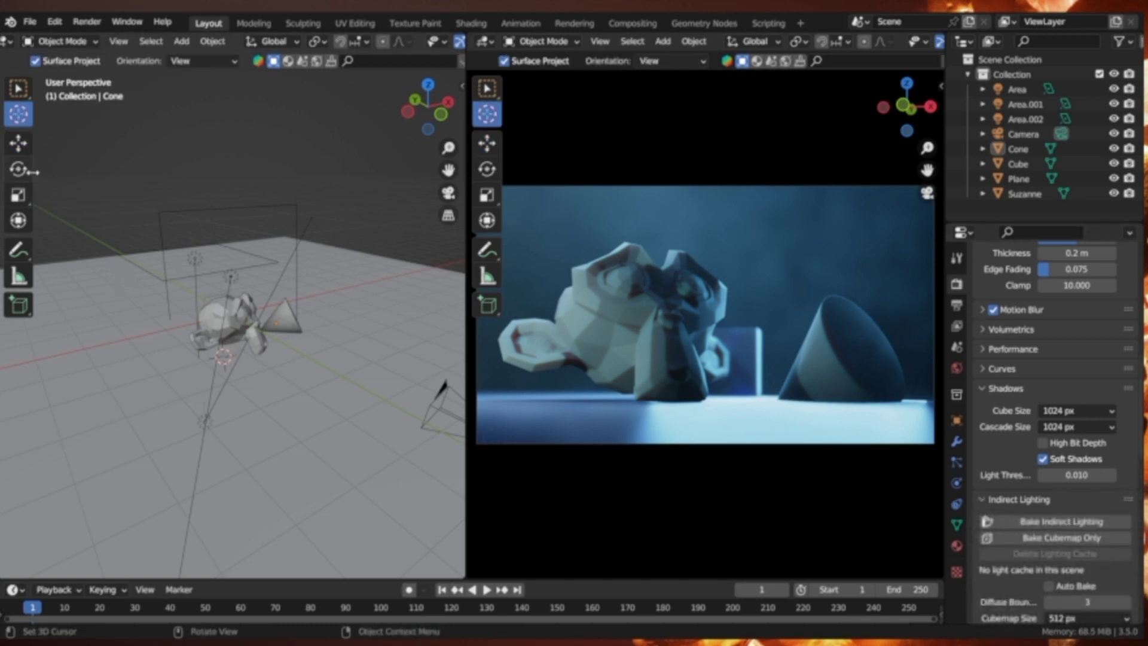
pyautogui.click(18, 144)
pyautogui.click(184, 42)
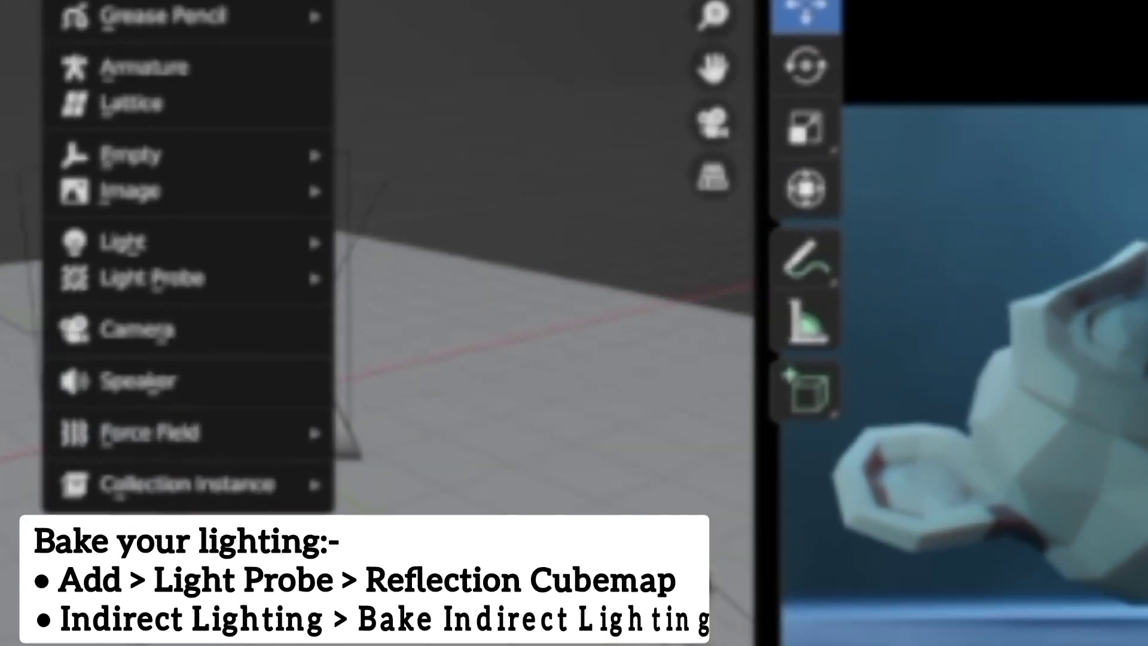
pyautogui.moveTo(149, 277)
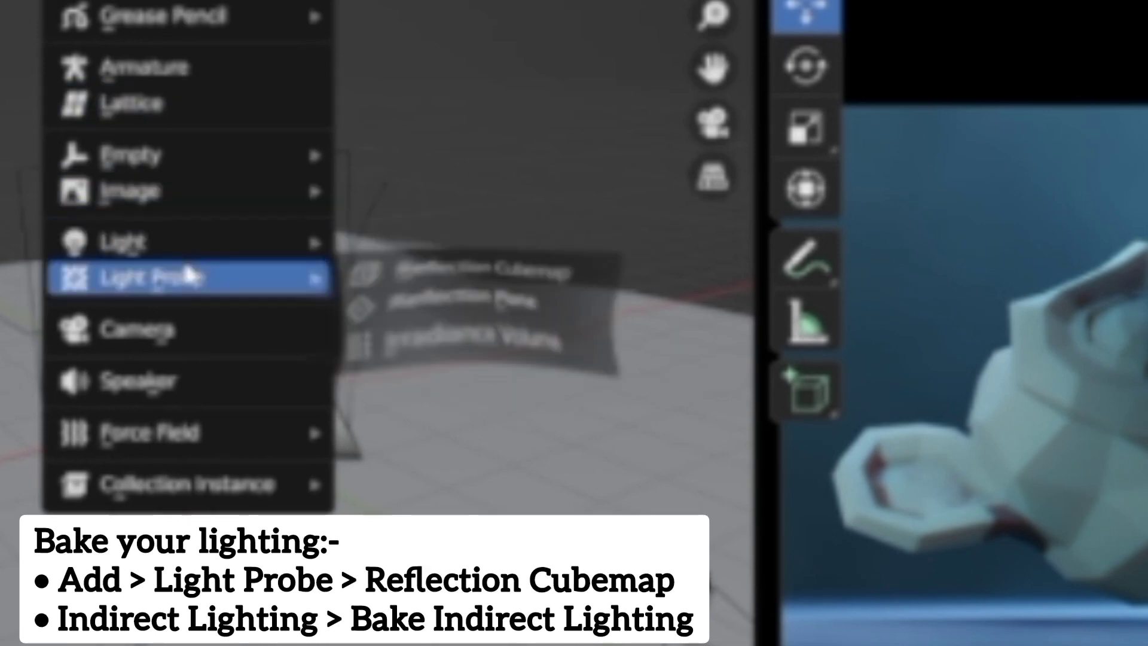
# Add a Reflection Cubemap probe, lift it and enlarge it around the objects
pyautogui.click(417, 293)
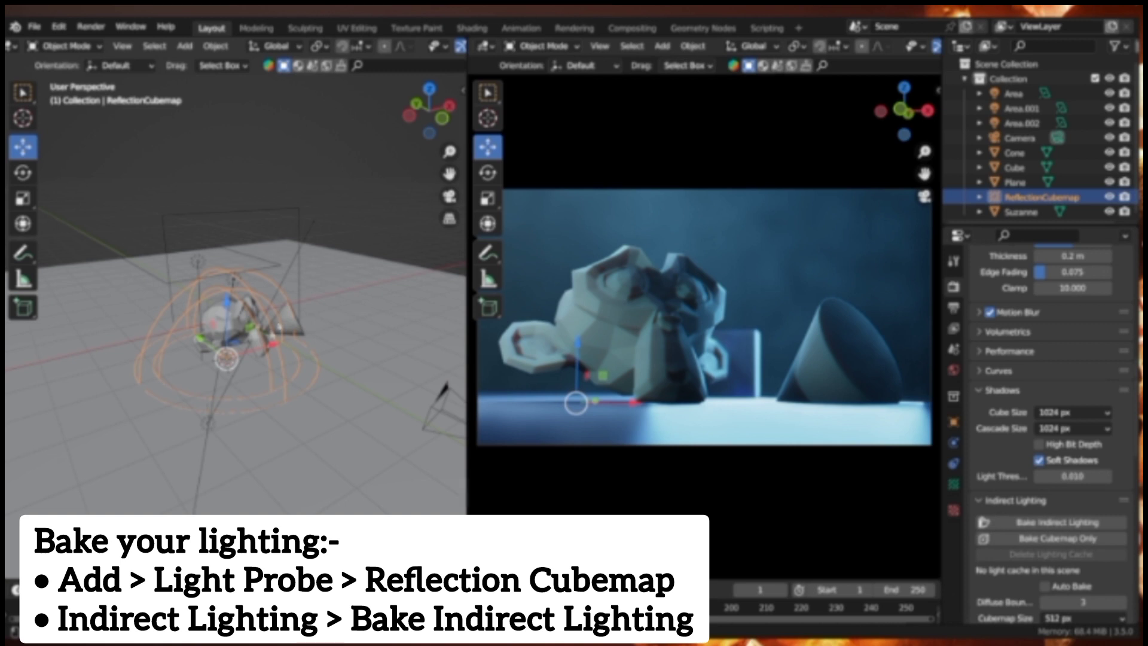
pyautogui.press('g')
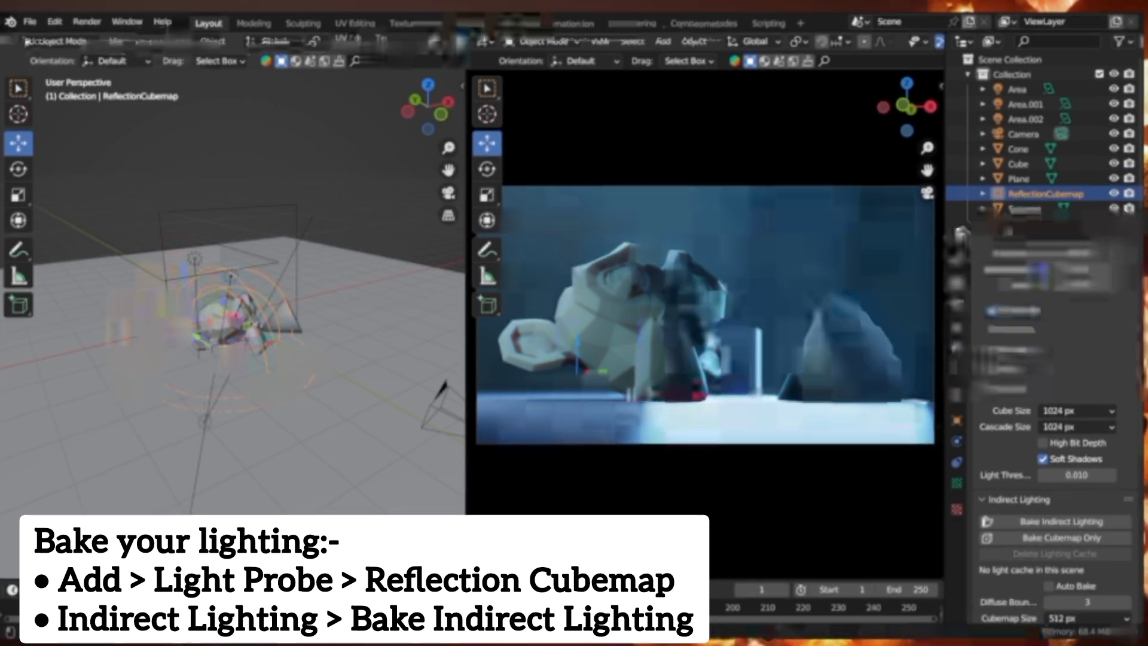
pyautogui.click(283, 323)
pyautogui.press('s')
pyautogui.click(298, 305)
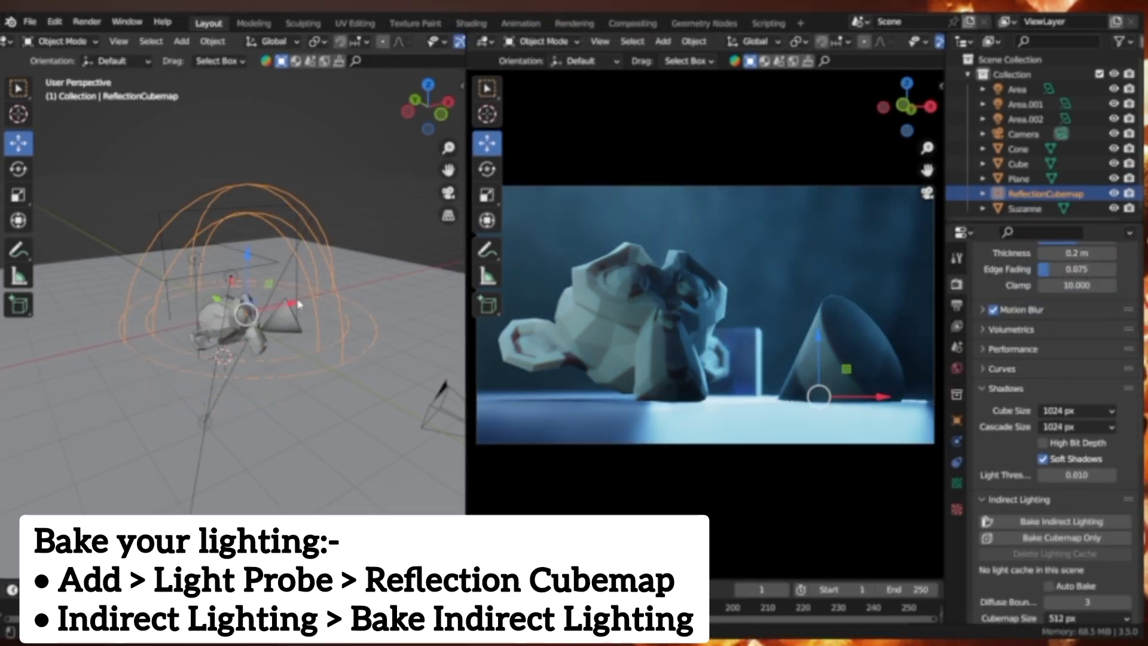
# Lower the probe beside the cone and bake the indirect lighting
pyautogui.press('g')
pyautogui.click(239, 317)
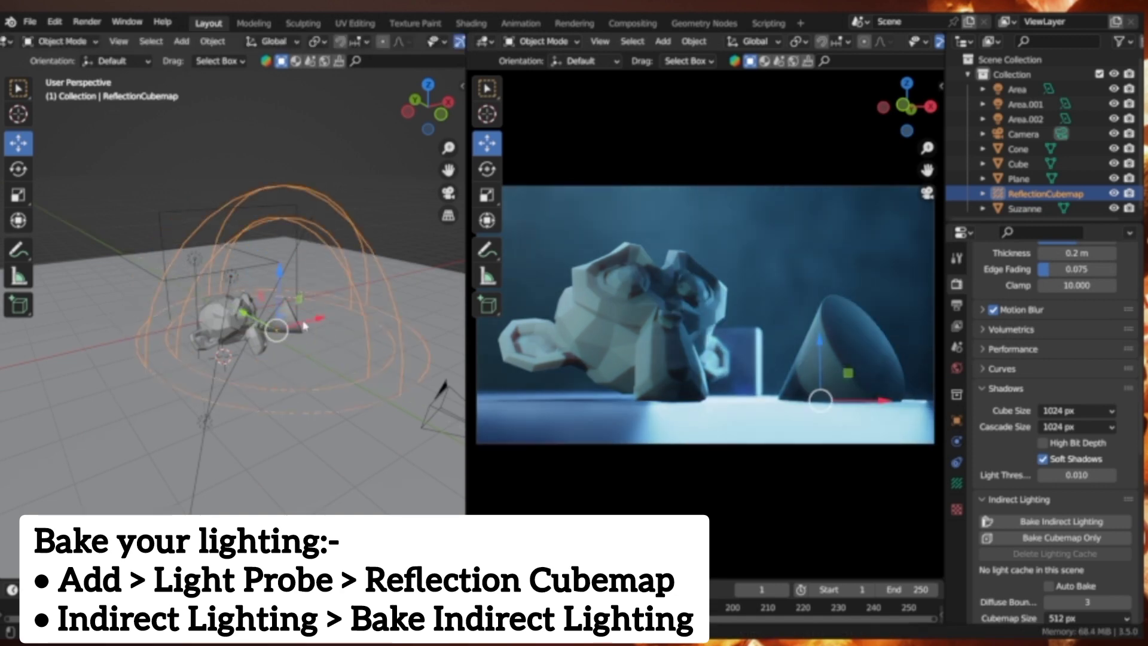
pyautogui.press('g')
pyautogui.click(263, 332)
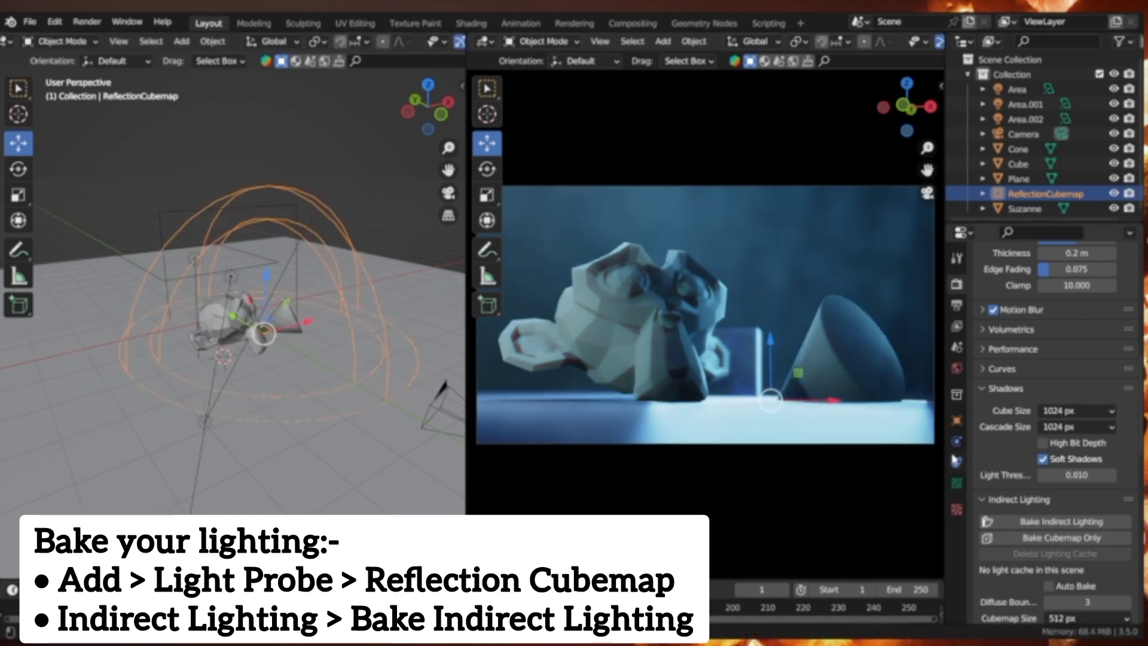
pyautogui.click(1046, 526)
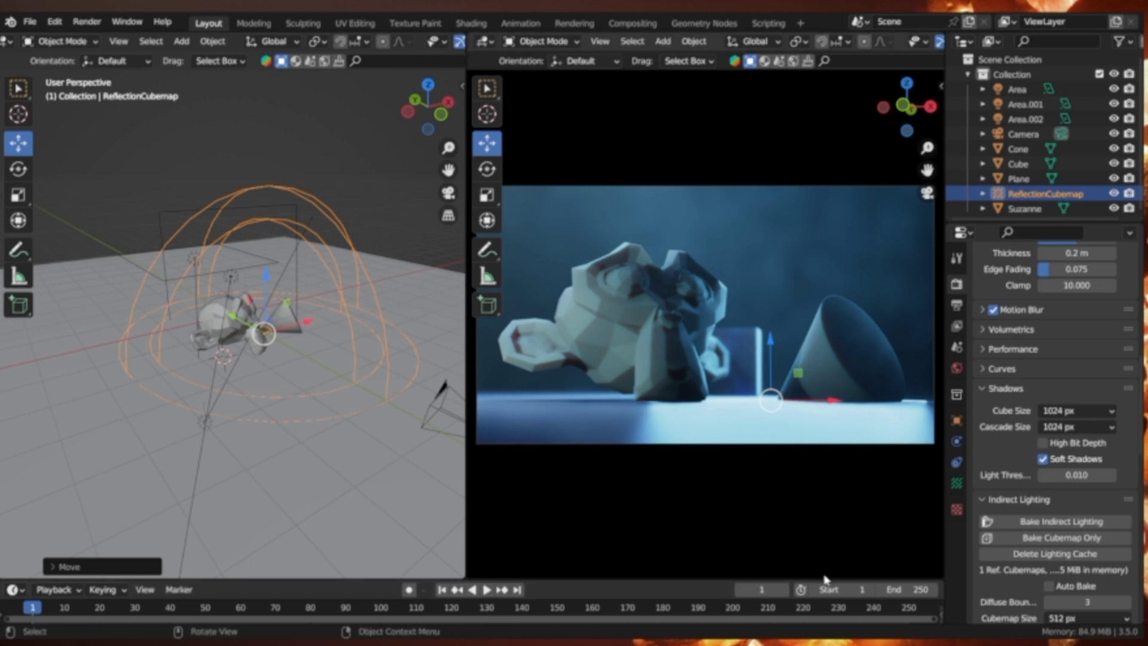
# Temporarily delete the Area.001 and Area.002 lights to compare lighting, then restore both
pyautogui.click(193, 258)
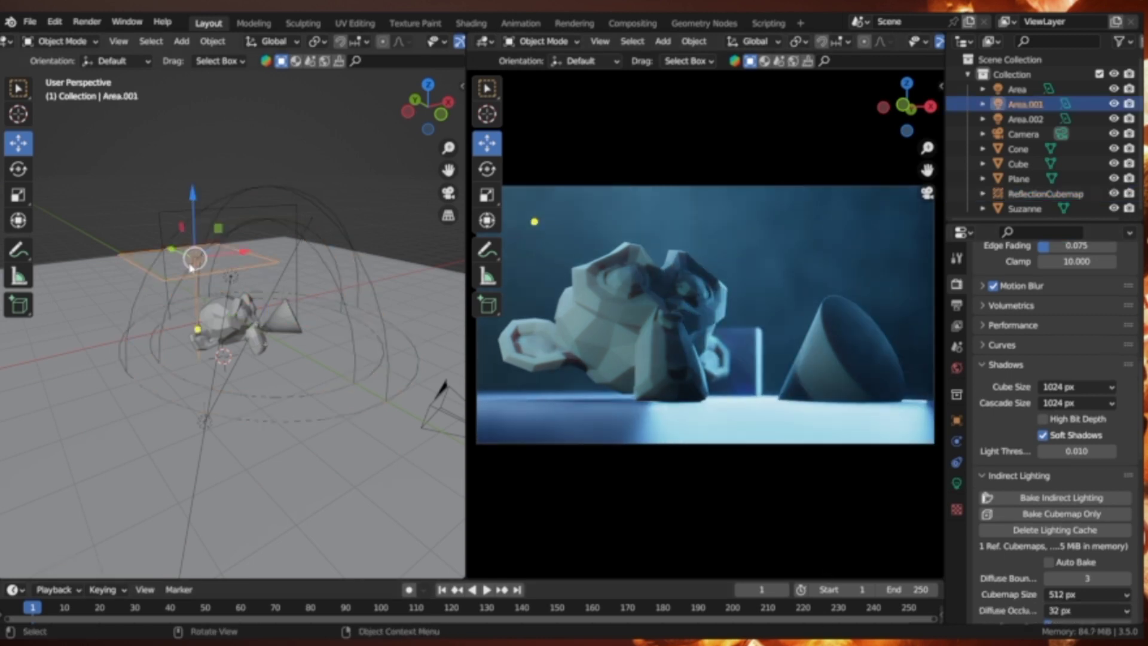
pyautogui.press('Delete')
pyautogui.hotkey('ctrl', 'z')
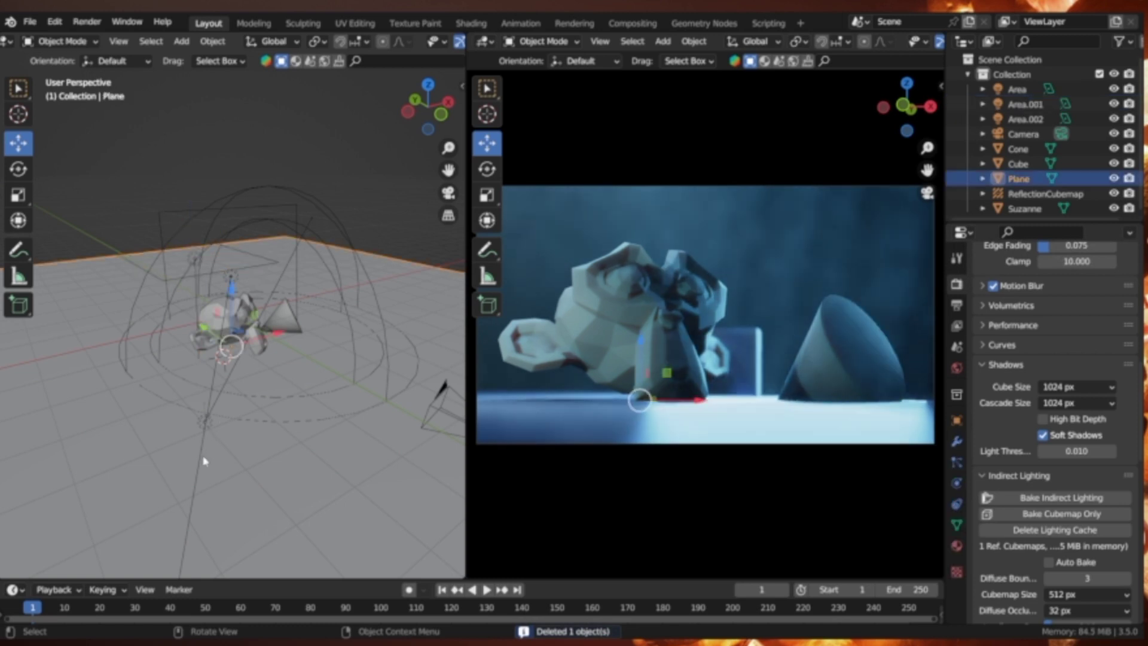
pyautogui.moveTo(269, 383); pyautogui.dragTo(242, 383, button='middle')
pyautogui.scroll(-3, 241, 383)
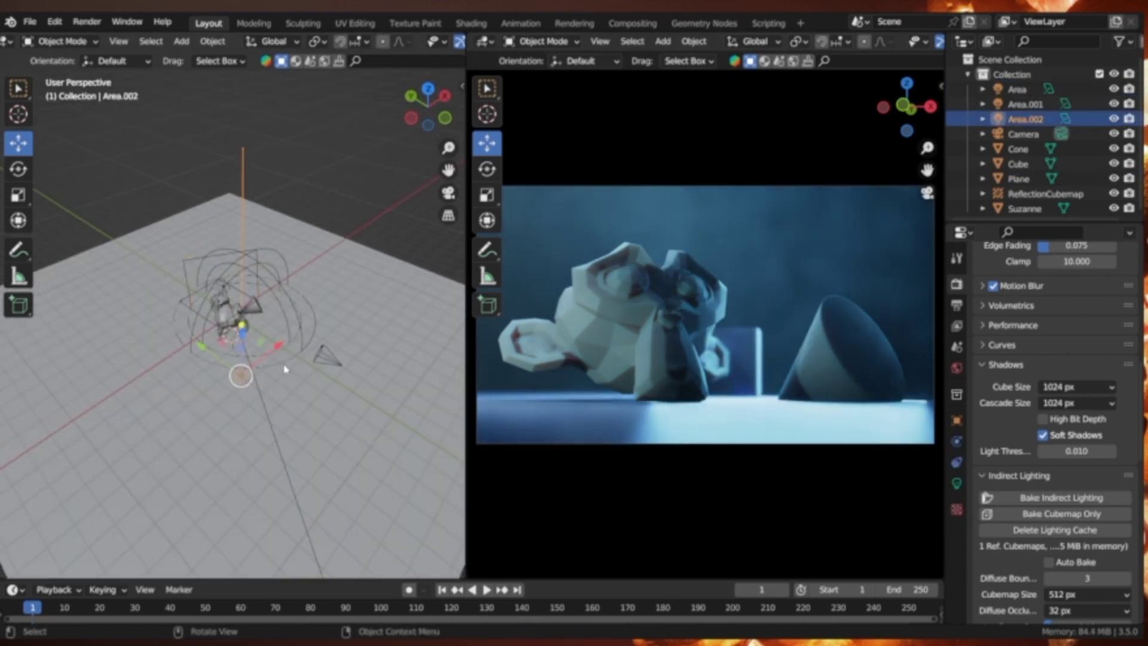
pyautogui.press('Delete')
pyautogui.hotkey('ctrl', 'z')
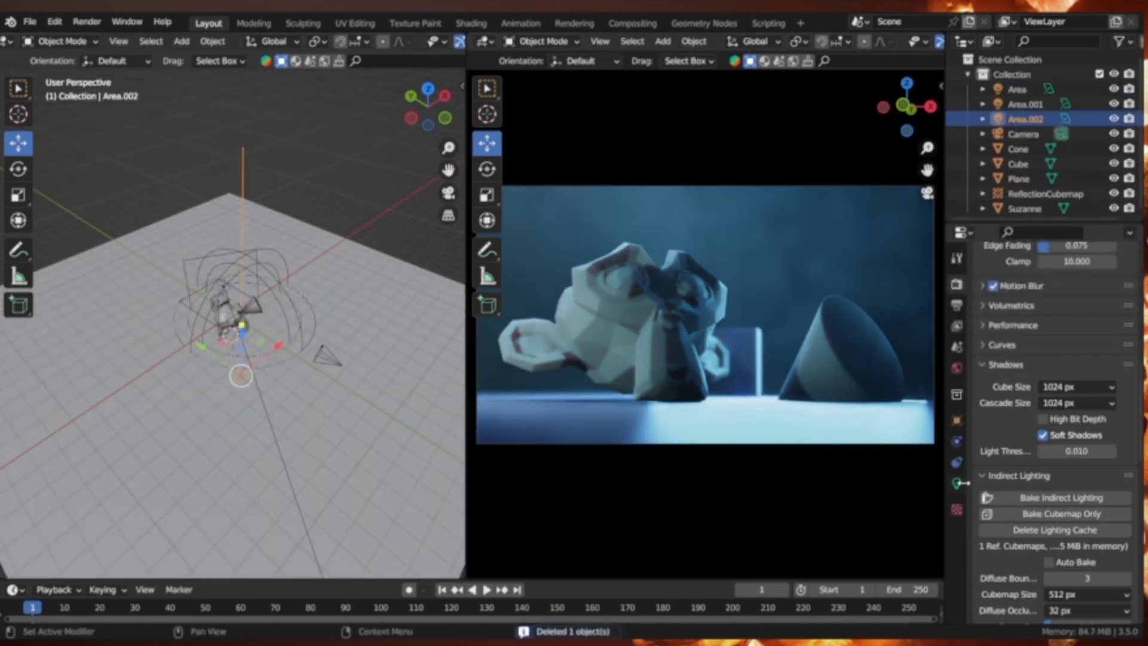
# Reposition the Area.002 light and duplicate it into a fourth area light, Area.003
pyautogui.click(956, 483)
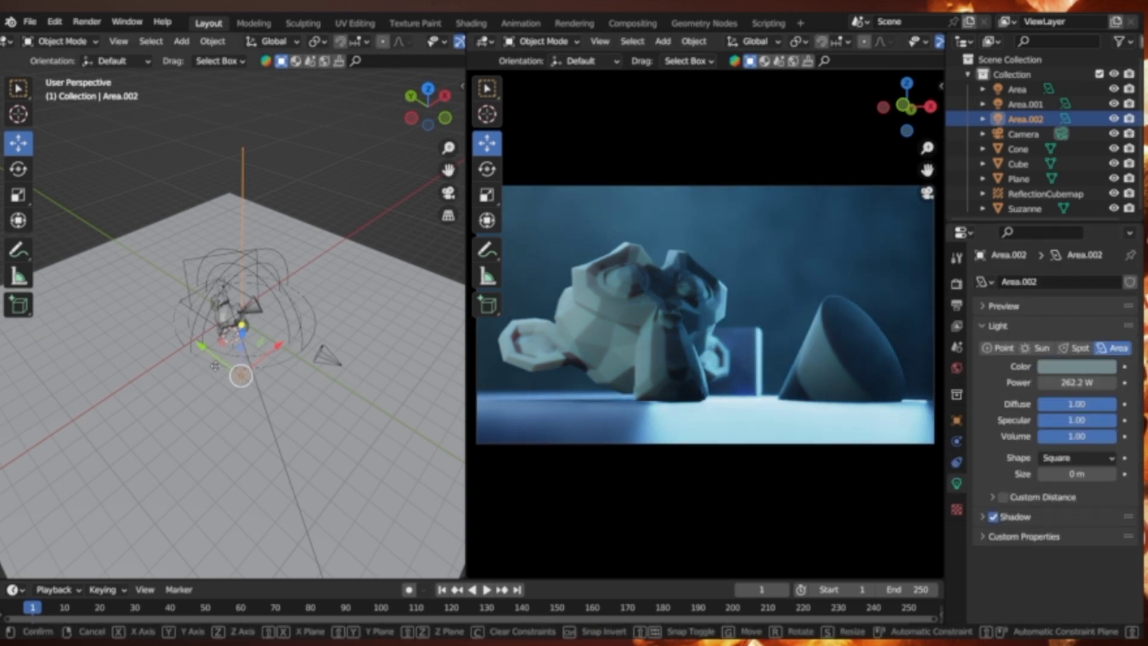
pyautogui.click(287, 384)
pyautogui.press('g')
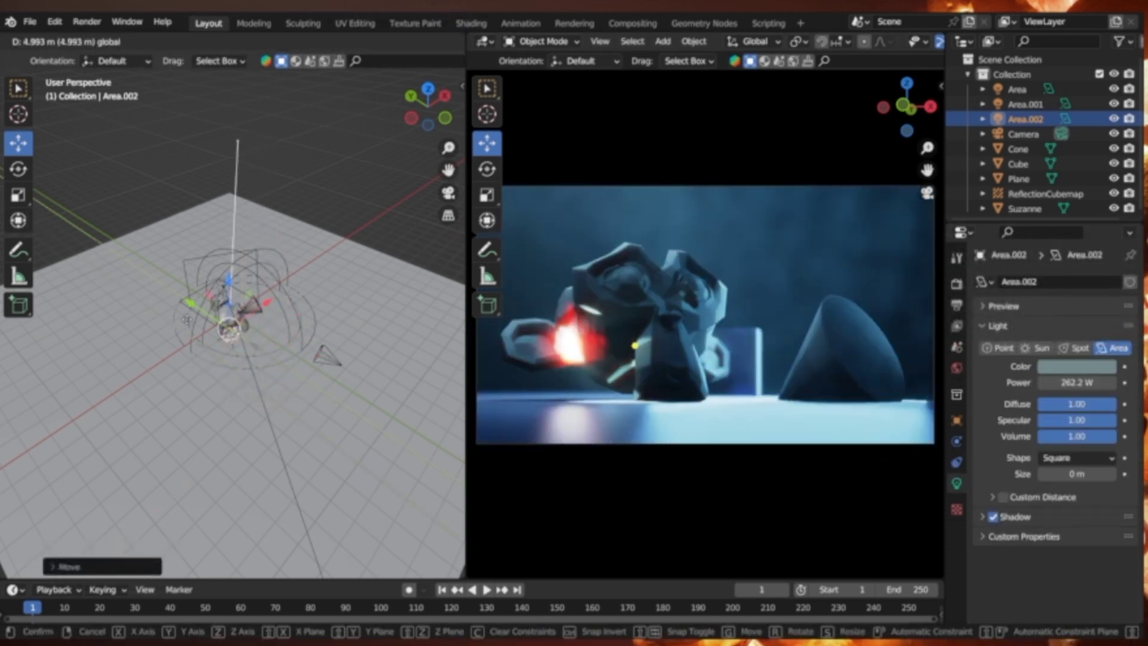
pyautogui.click(491, 348)
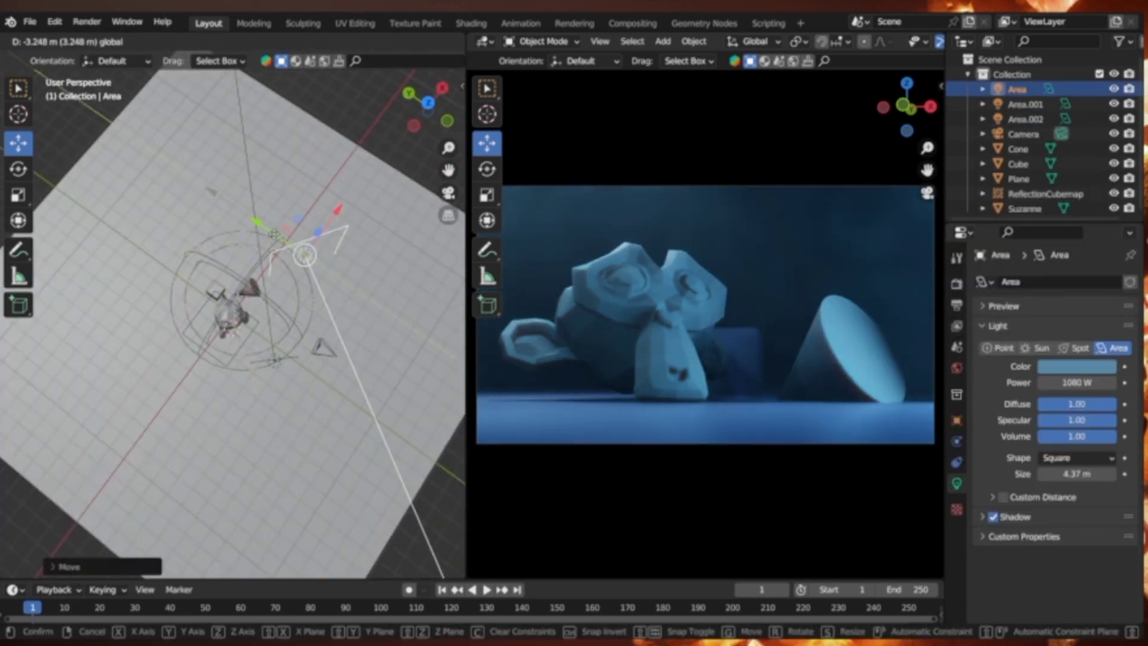
pyautogui.press('Return')
pyautogui.hotkey('shift', 'd')
pyautogui.press('Return')
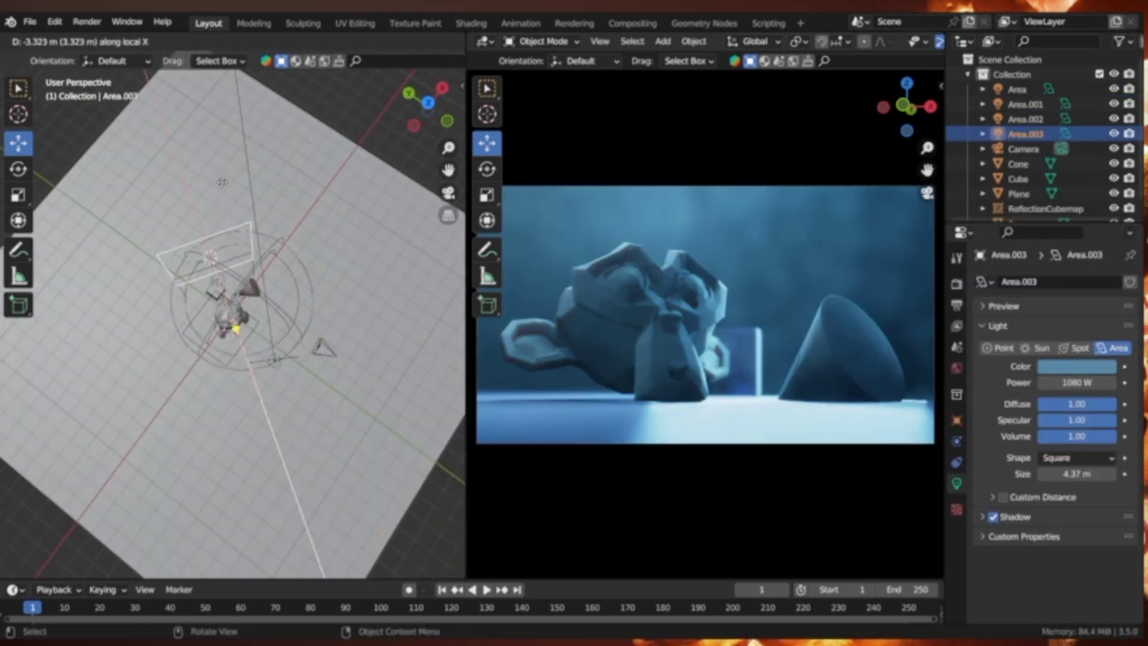
pyautogui.click(1076, 366)
# Move the world fog ColorRamp stop to 0.510 and colour it teal
pyautogui.click(956, 367)
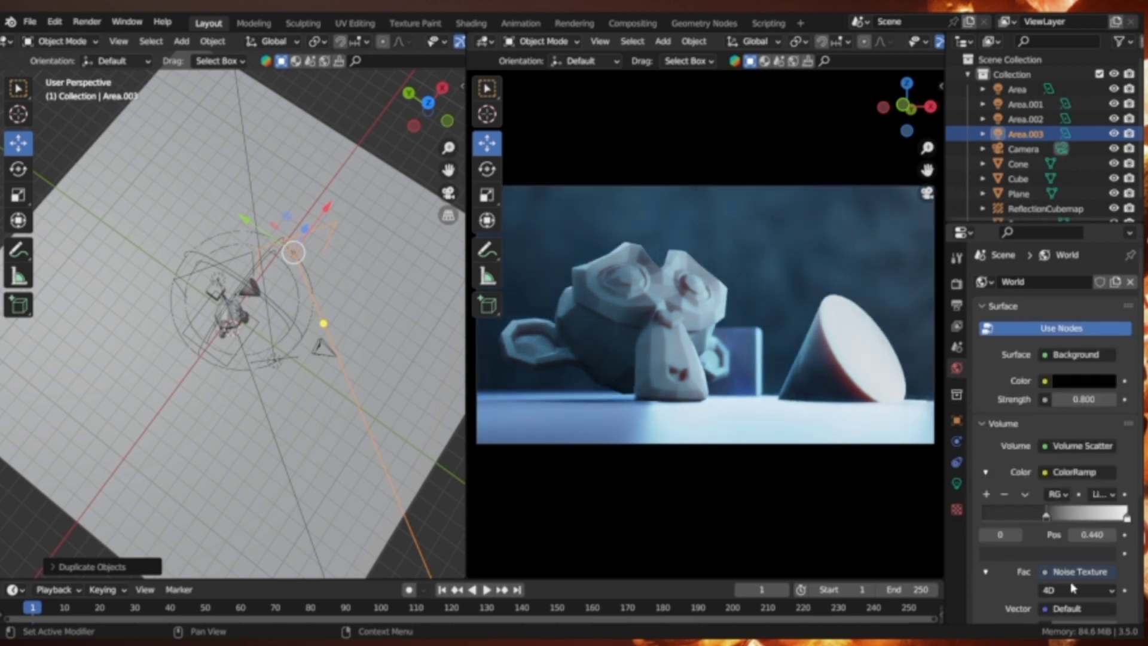
pyautogui.scroll(-6, 1064, 538)
pyautogui.moveTo(1126, 396); pyautogui.dragTo(1056, 396)
pyautogui.click(1046, 434)
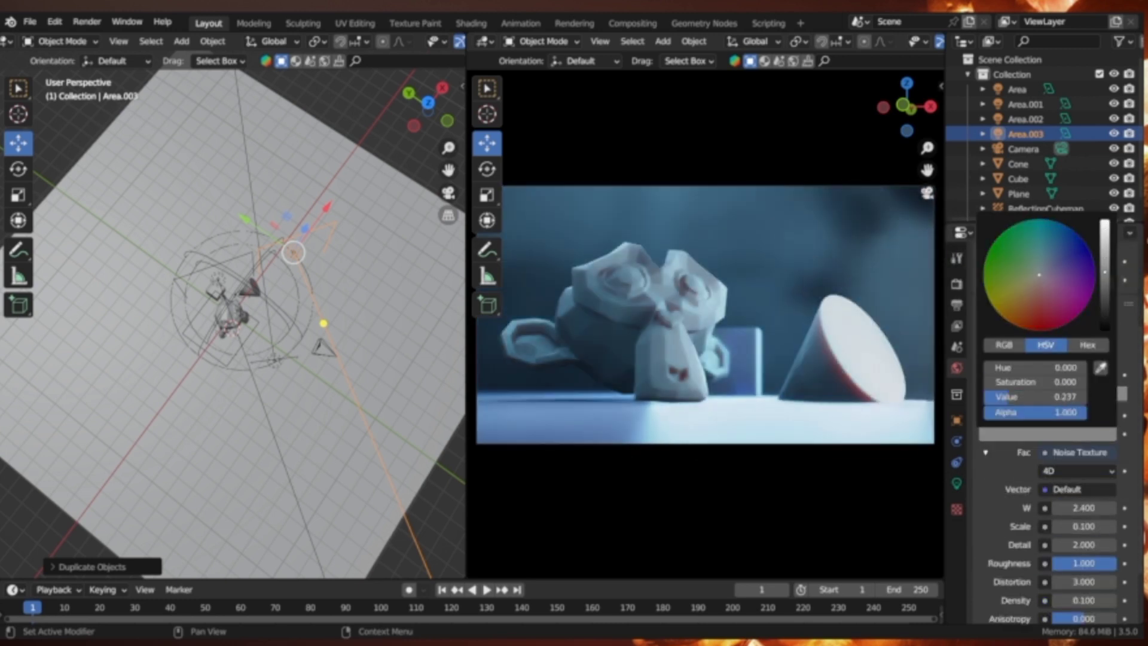
pyautogui.click(1028, 269)
pyautogui.scroll(-5, 299, 179)
pyautogui.write('northern lights')
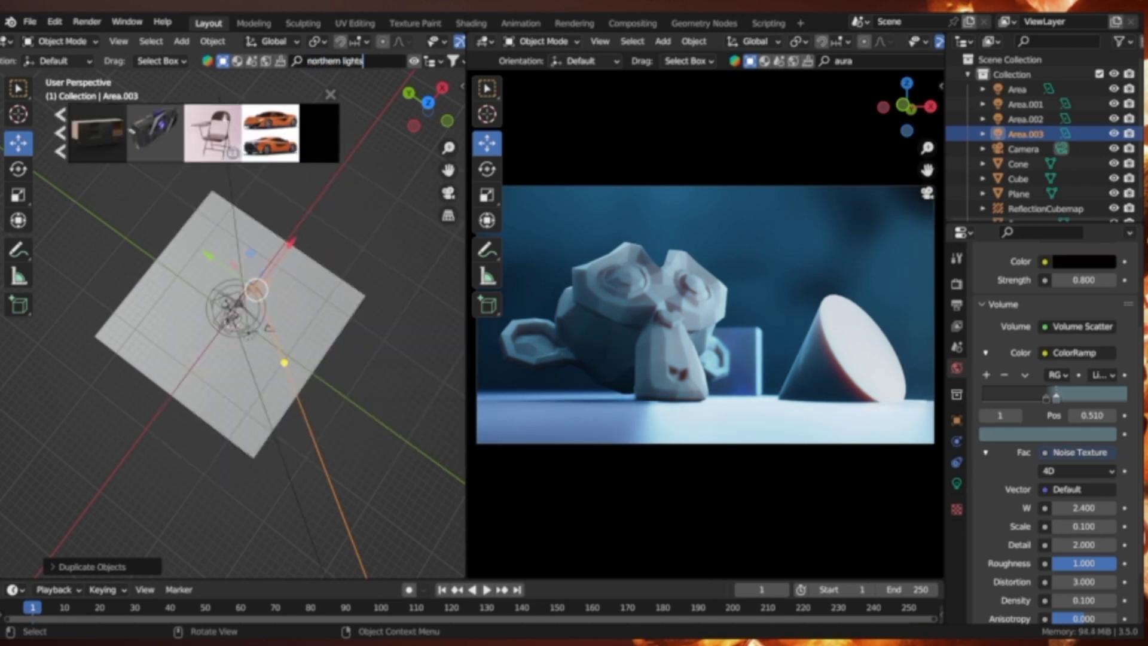
# Try the Delta Light IES asset, delete its collection, and add the Incandescent Light Bulb asset instead
pyautogui.press('Return')
pyautogui.click(96, 132)
pyautogui.rightClick(971, 200)
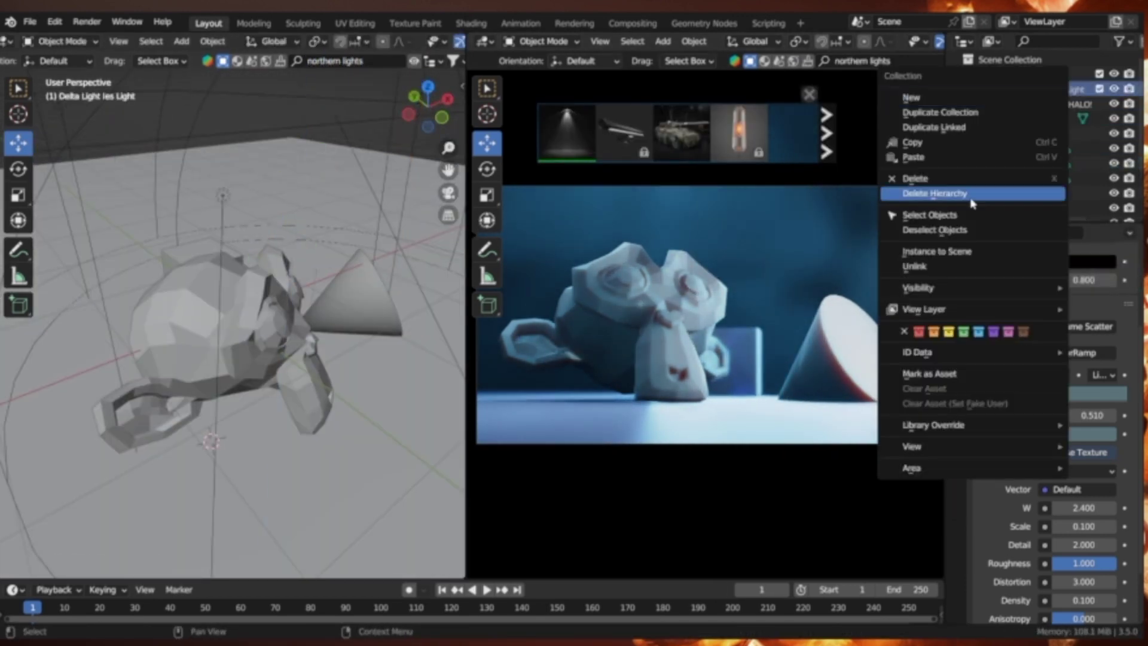
pyautogui.click(971, 197)
pyautogui.click(1050, 293)
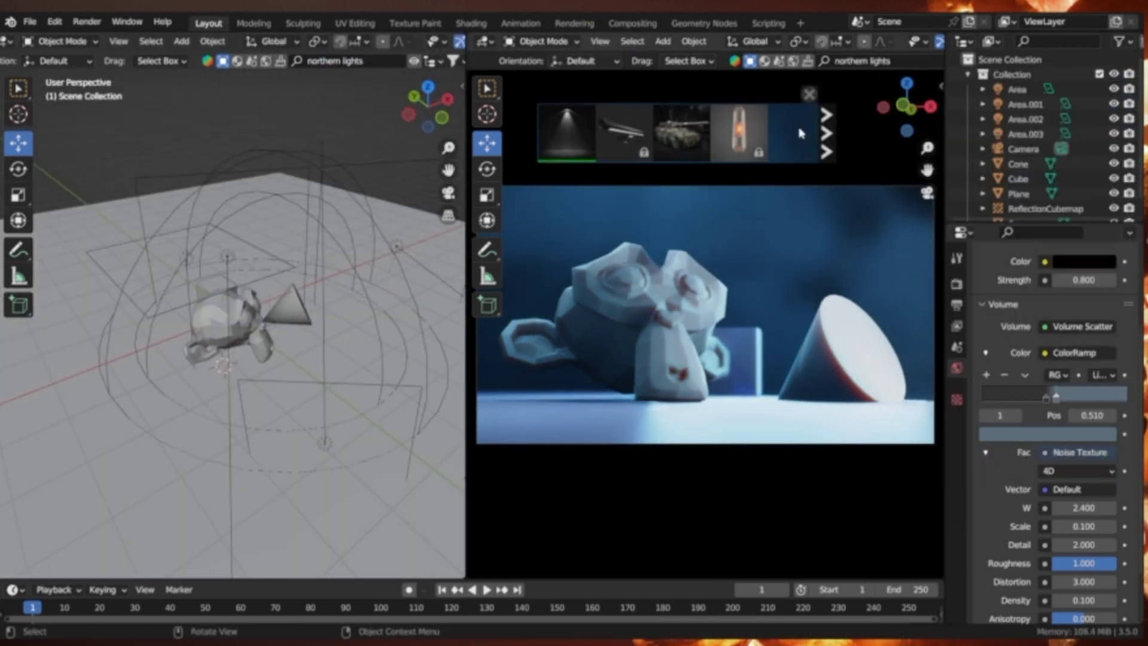
pyautogui.click(827, 134)
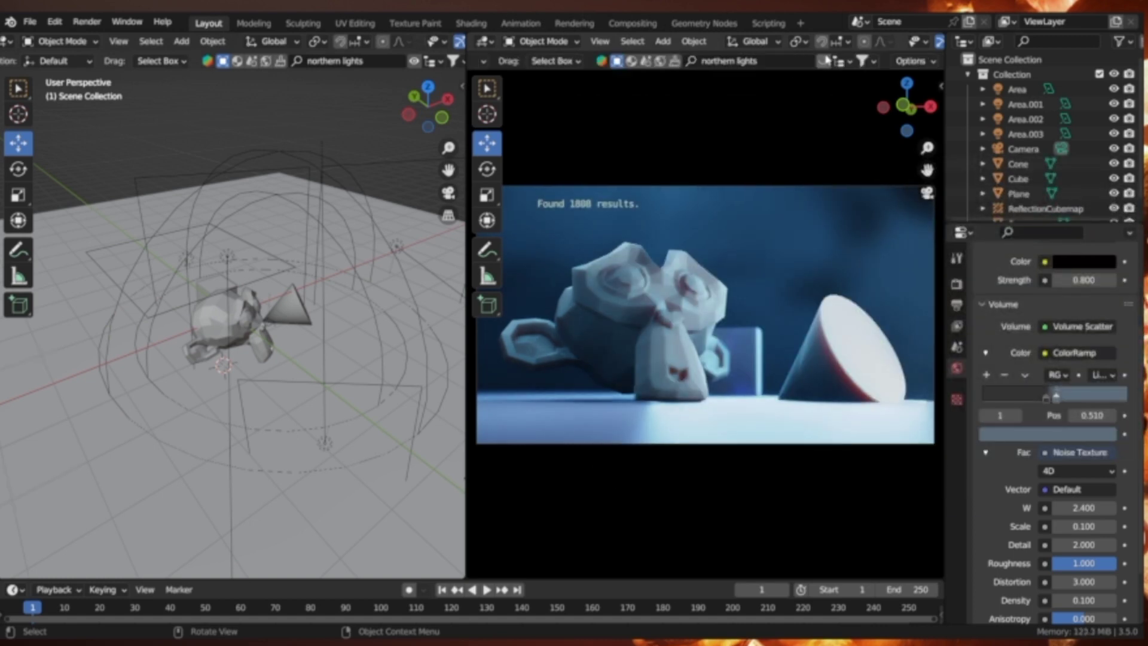
pyautogui.scroll(-2, 682, 132)
pyautogui.scroll(-2, 682, 132)
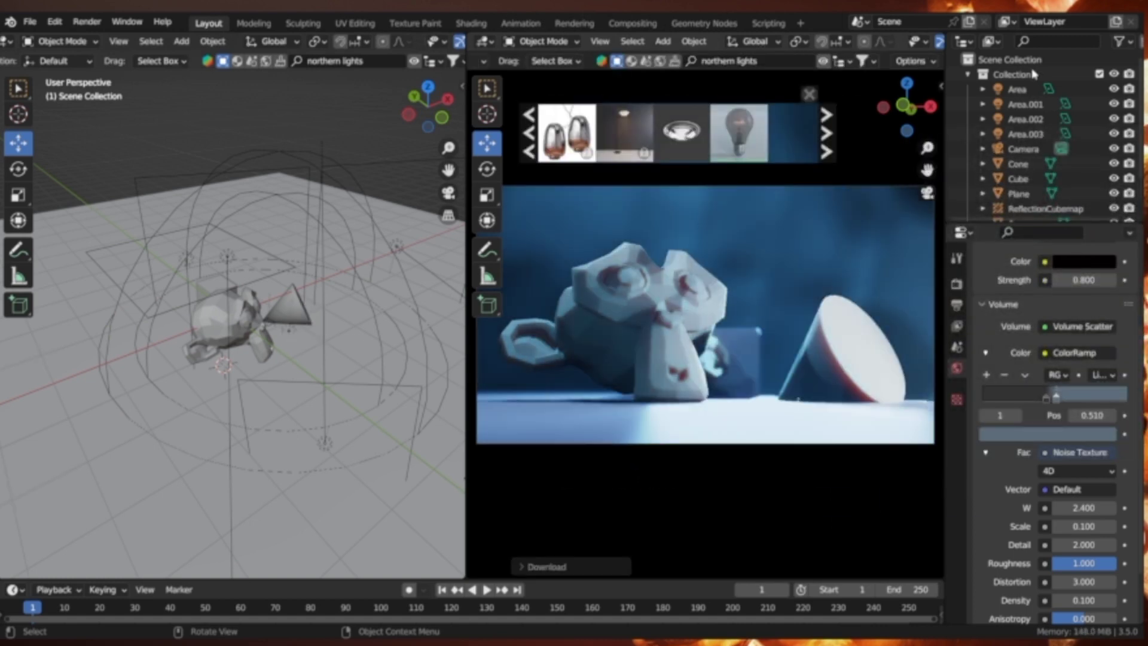
# Scale and rotate the light bulb to sit between Suzanne and the cone
pyautogui.press('s')
pyautogui.click(17, 190)
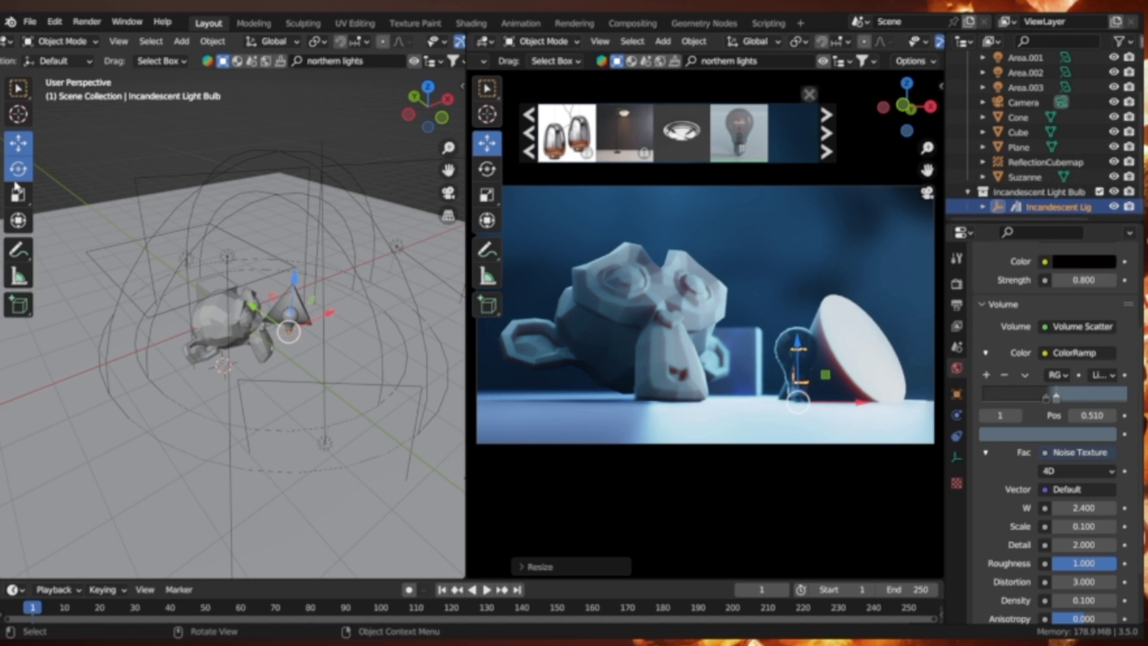
pyautogui.click(757, 456)
pyautogui.press('r')
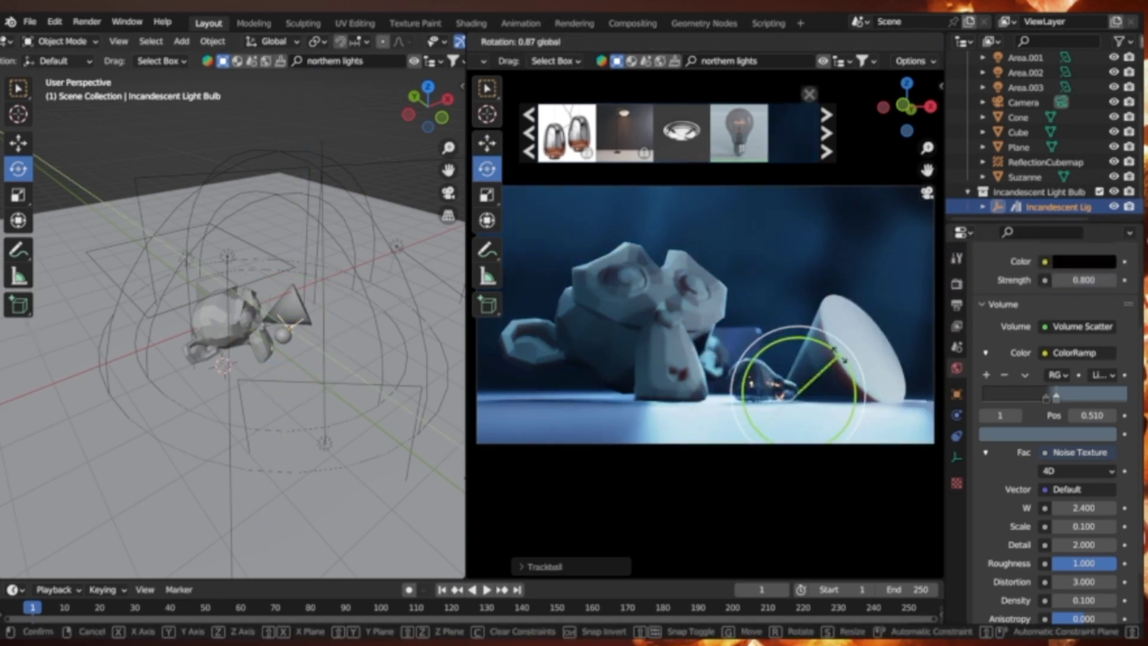
pyautogui.click(843, 359)
# Raise the Lampada_Low bulb mesh's Emission Strength to 50000
pyautogui.click(763, 388)
pyautogui.scroll(-5, 1076, 389)
pyautogui.scroll(3, 1099, 397)
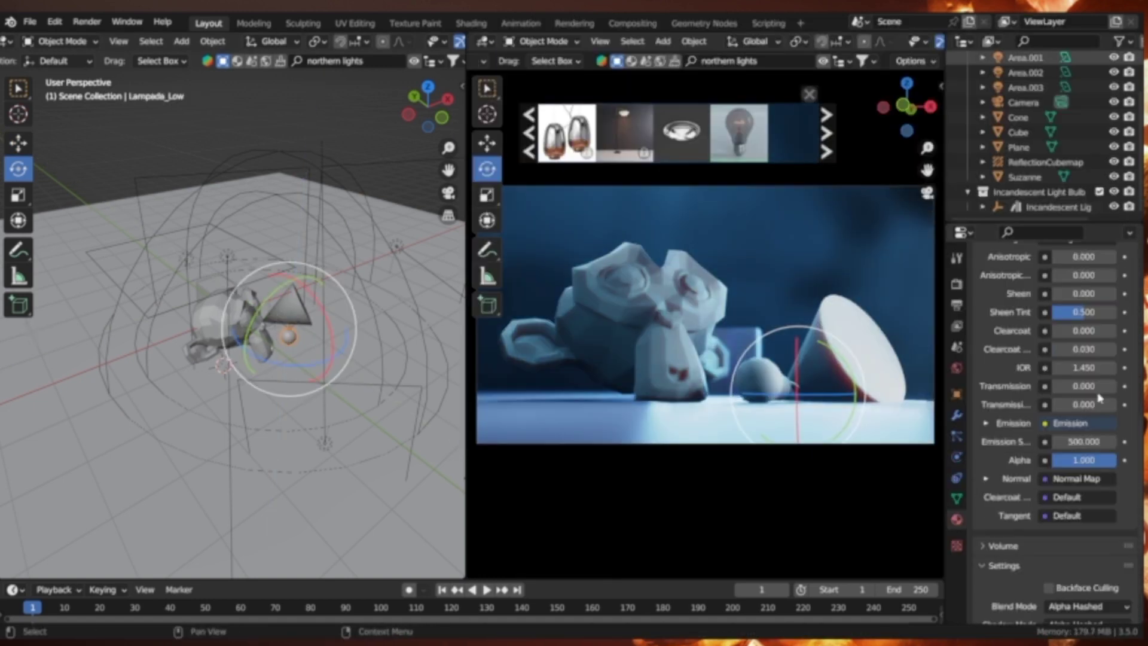
pyautogui.scroll(2, 1076, 419)
pyautogui.doubleClick(1070, 489)
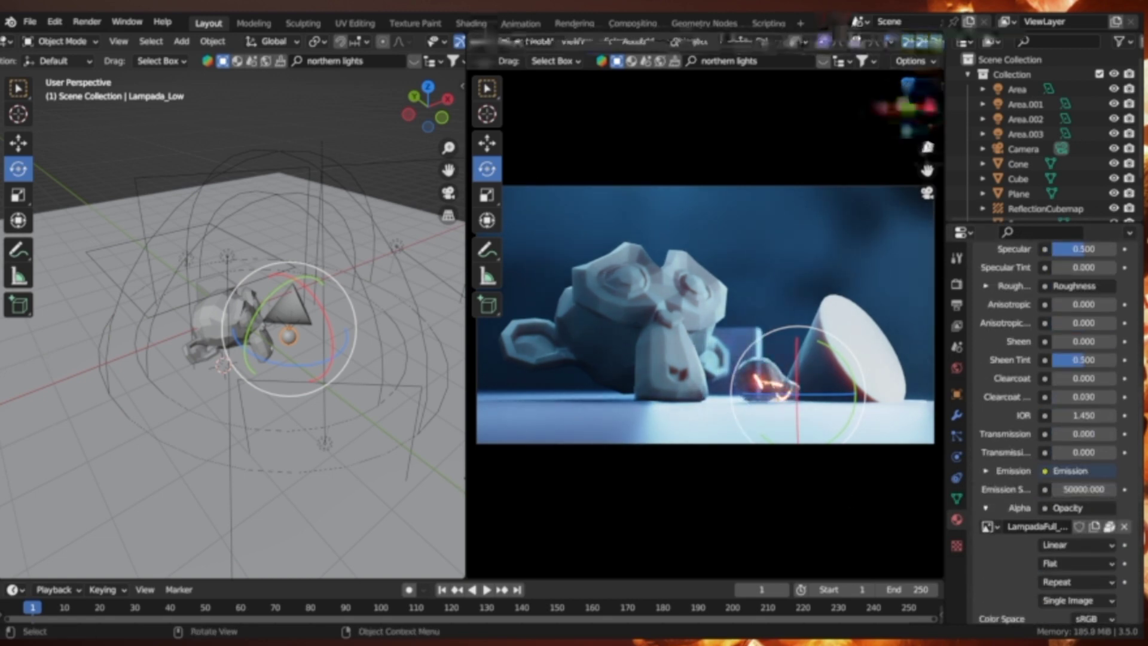
pyautogui.scroll(4, 287, 328)
pyautogui.scroll(-3, 287, 359)
pyautogui.click(284, 457)
pyautogui.moveTo(317, 481); pyautogui.dragTo(321, 489)
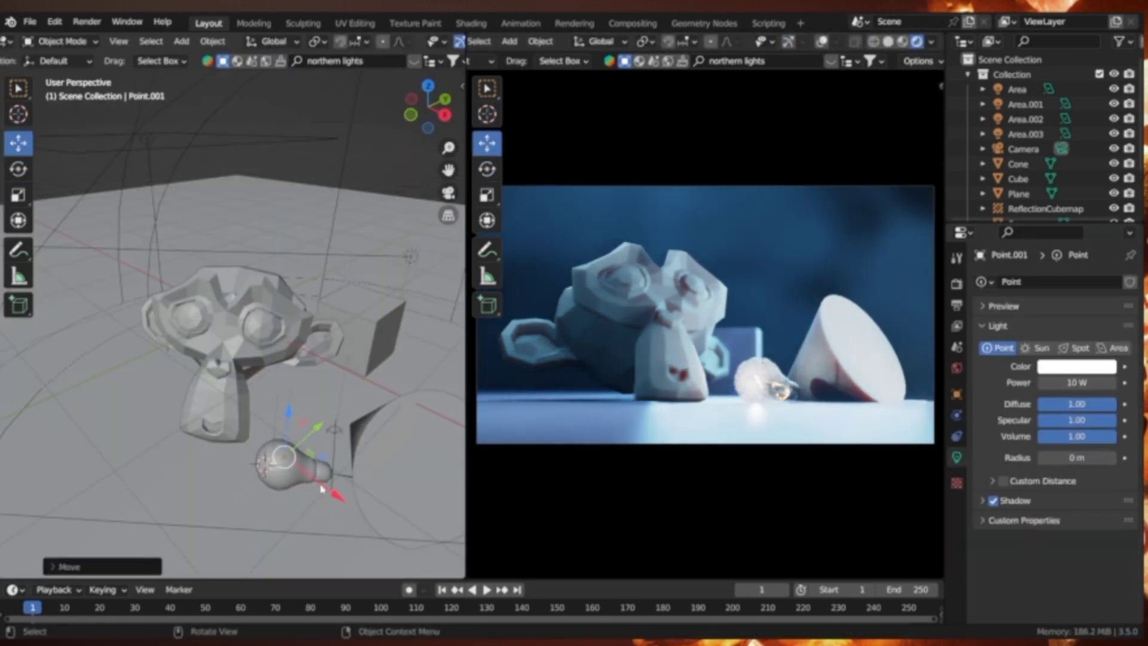